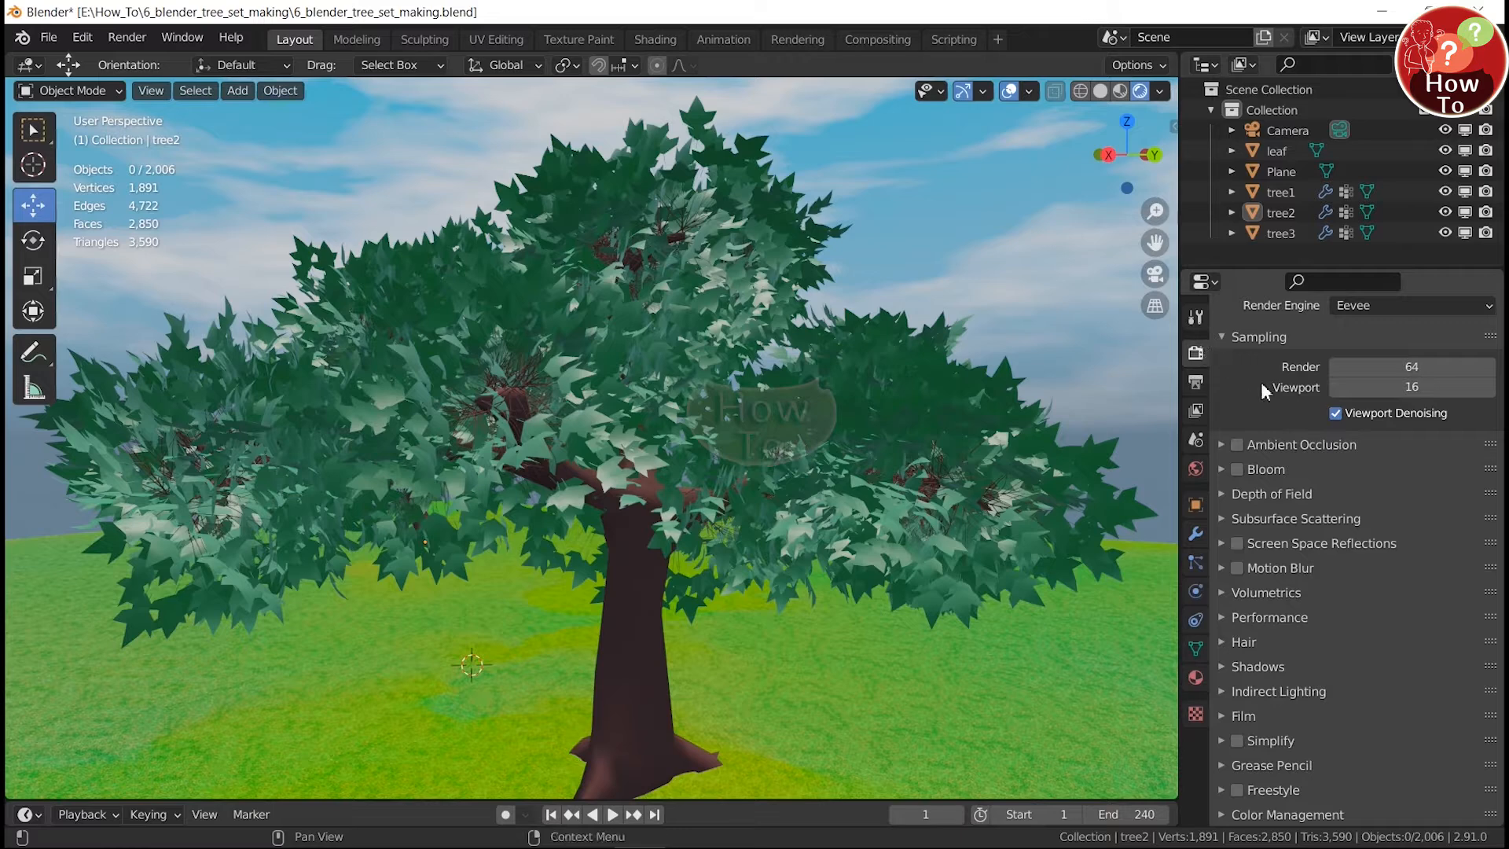
scroll(1276, 395, up, 2)
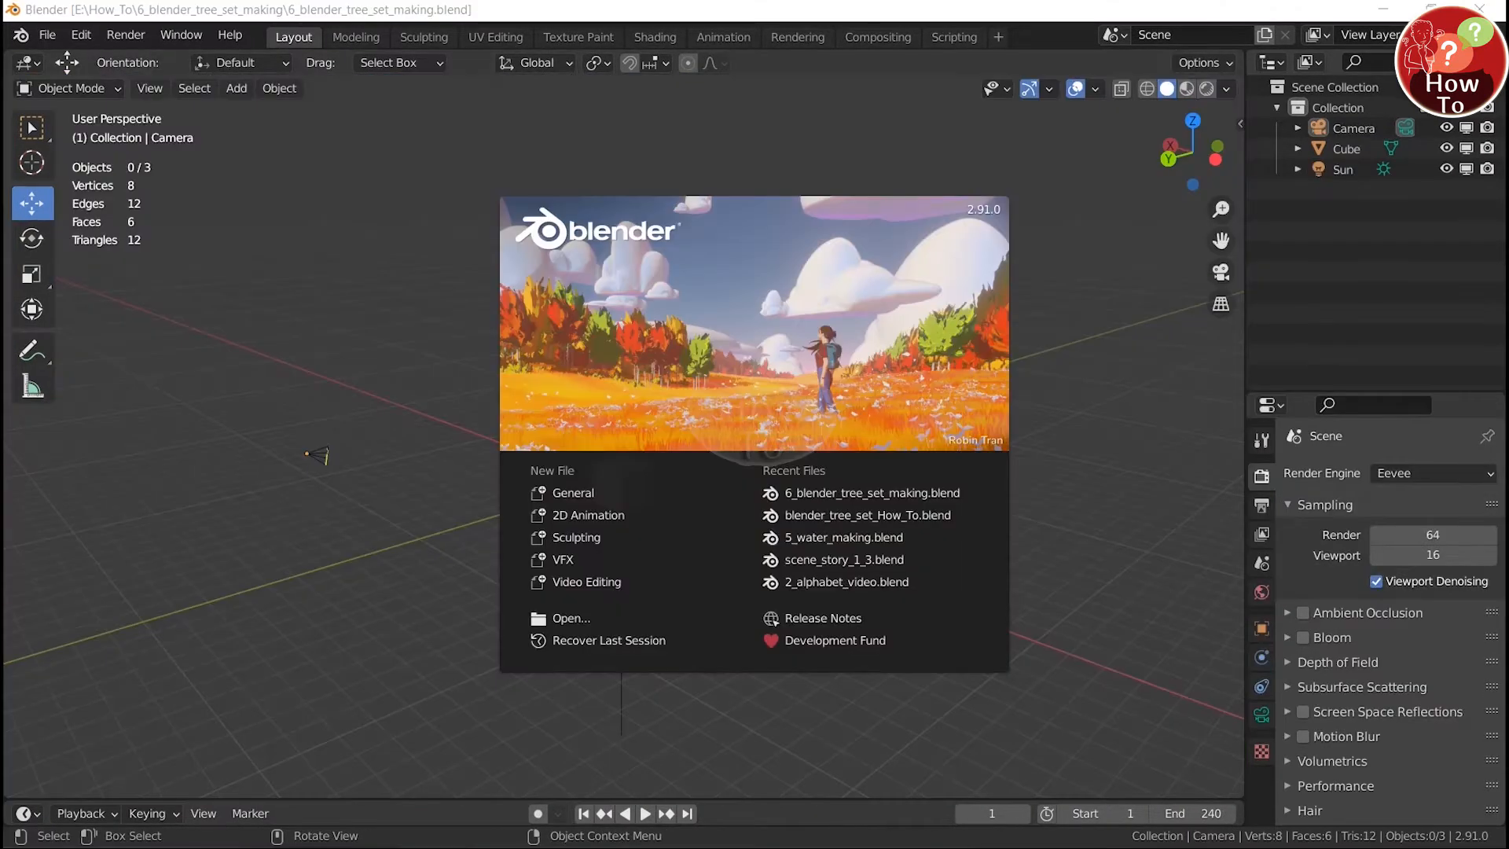
Step: Dismiss the splash screen and delete the default cube and the sun light from the scene
click(408, 459)
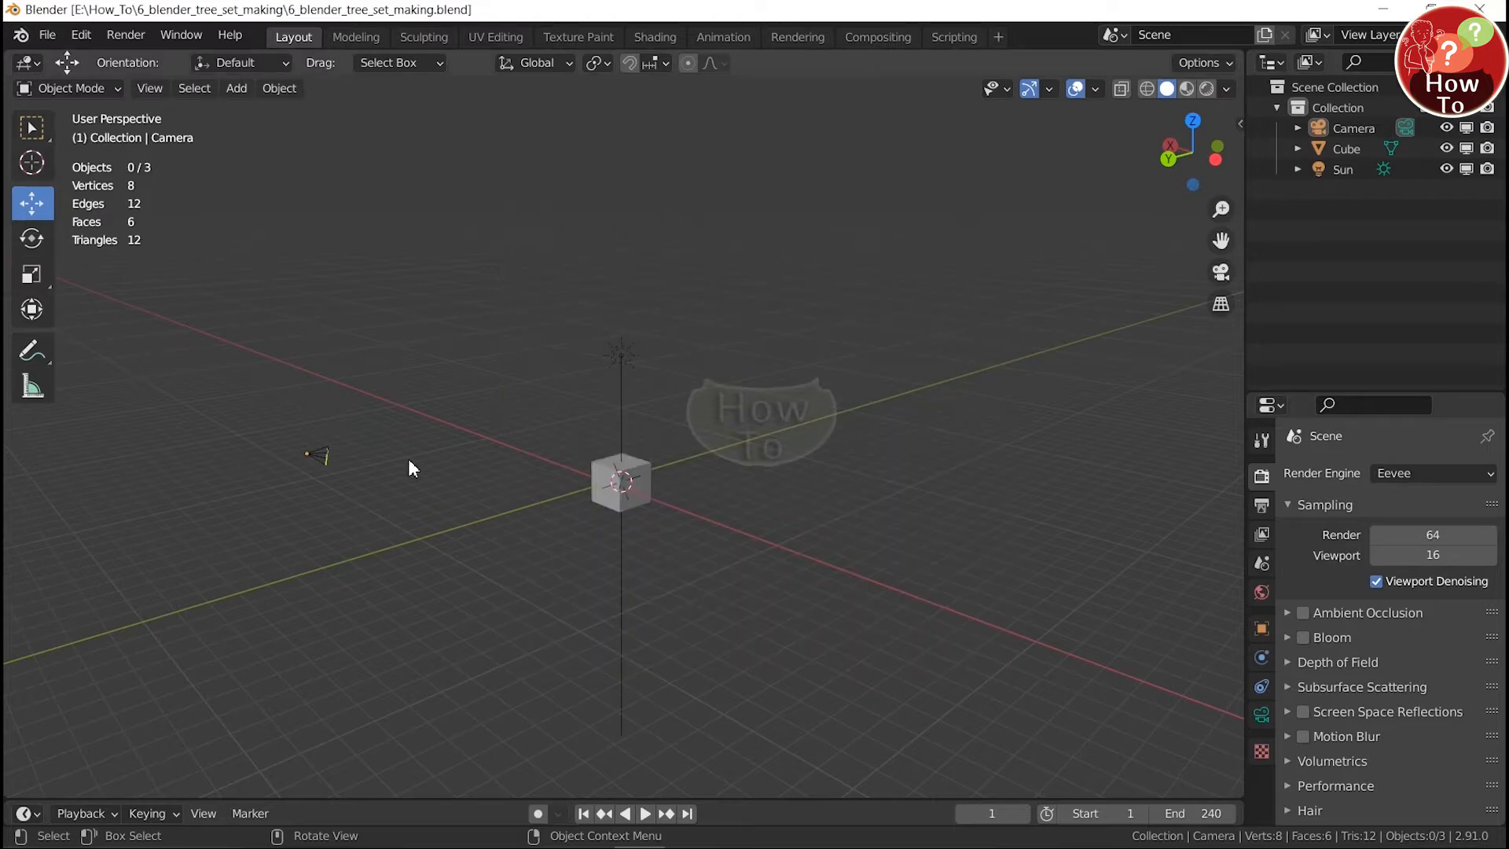
click(646, 493)
key(x)
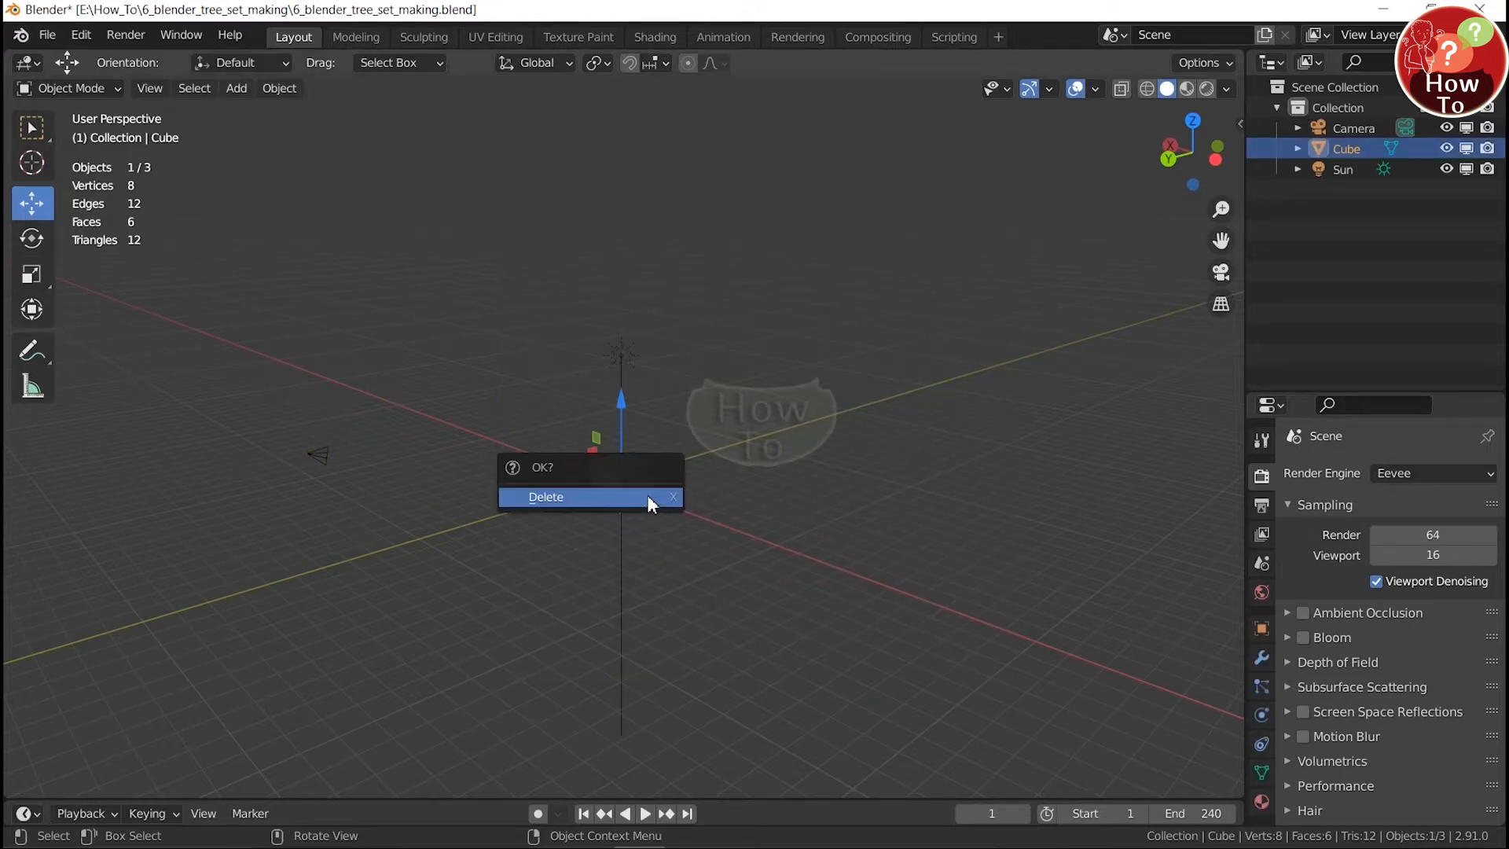
click(647, 493)
click(627, 358)
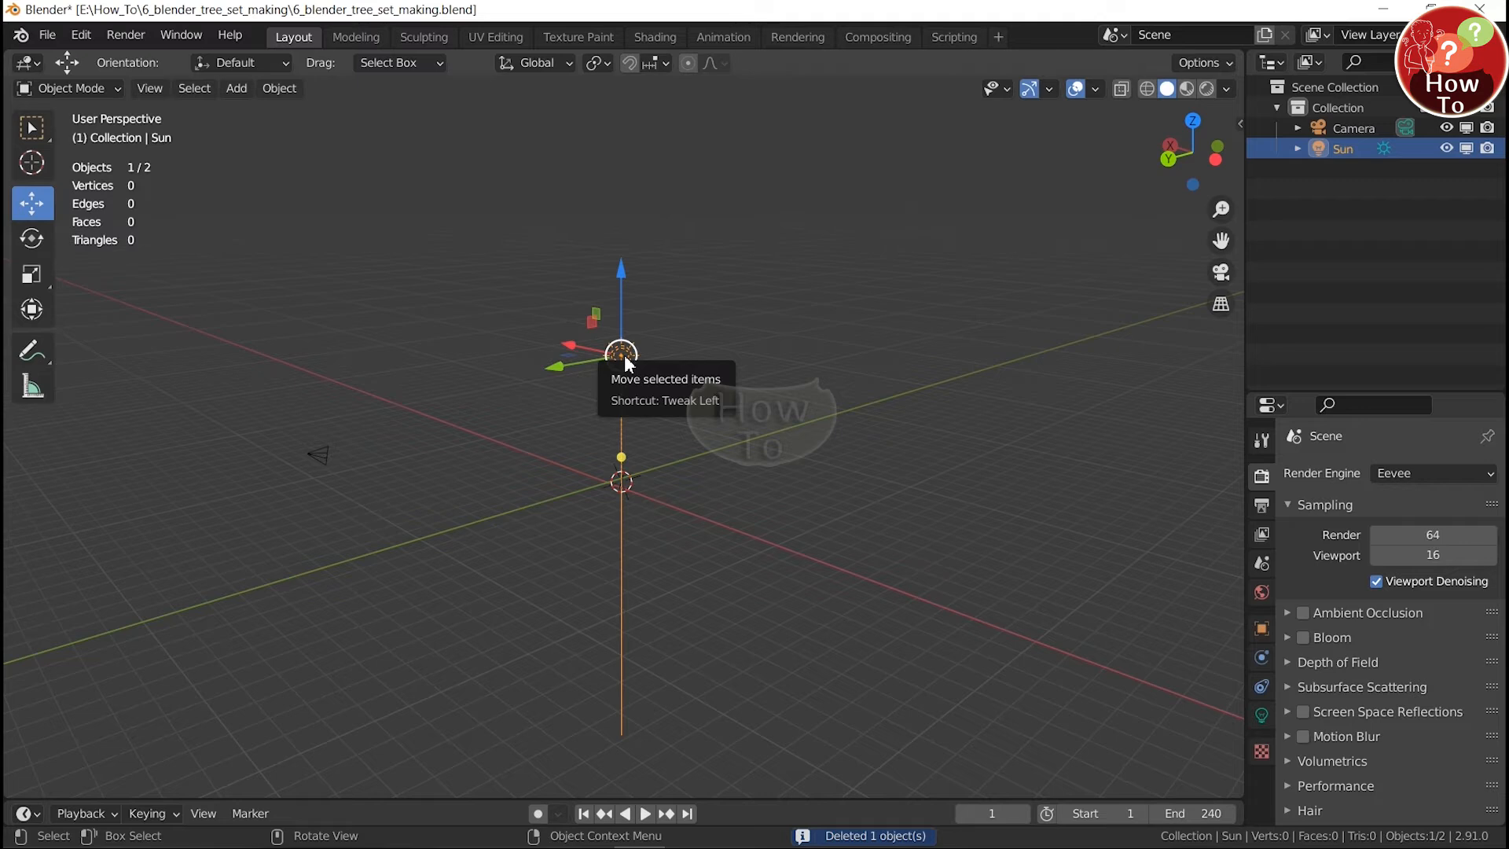
key(x)
click(626, 358)
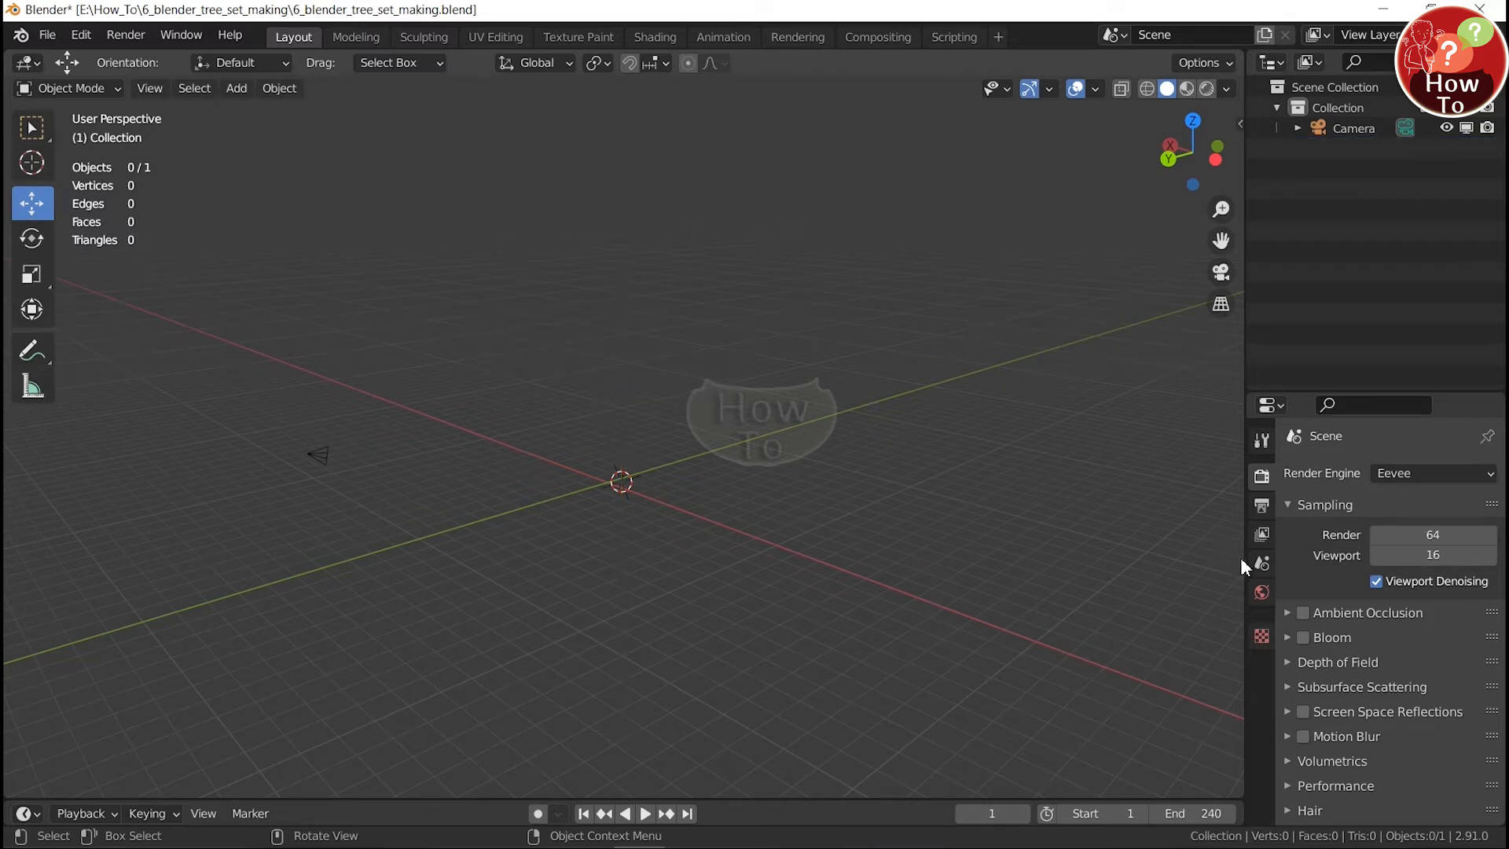
Step: Assign the Dynamic_1 world to the scene and switch the viewport to rendered shading to show the sky
click(1262, 593)
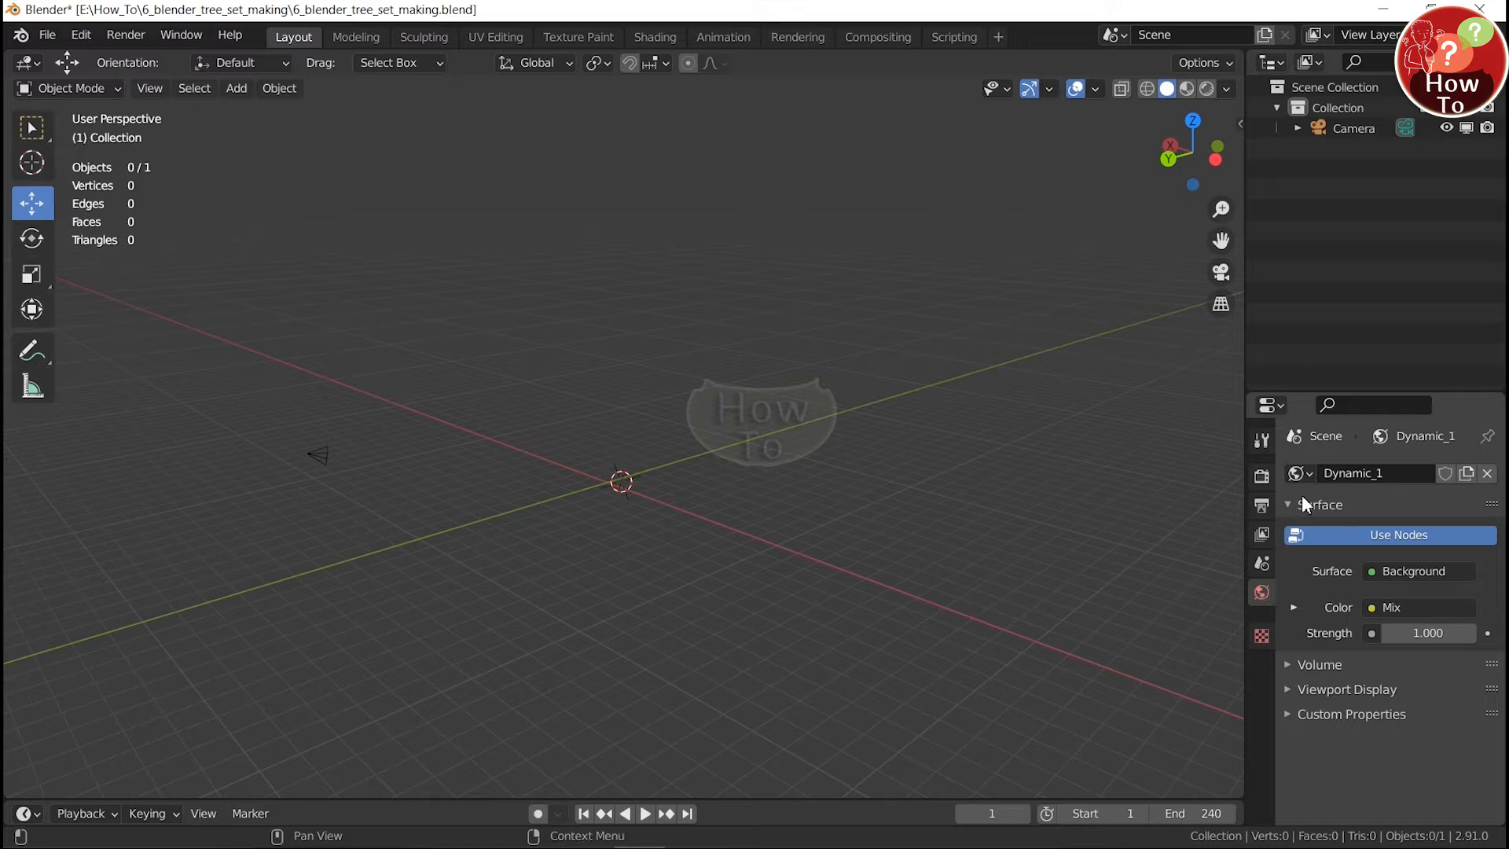
click(1310, 473)
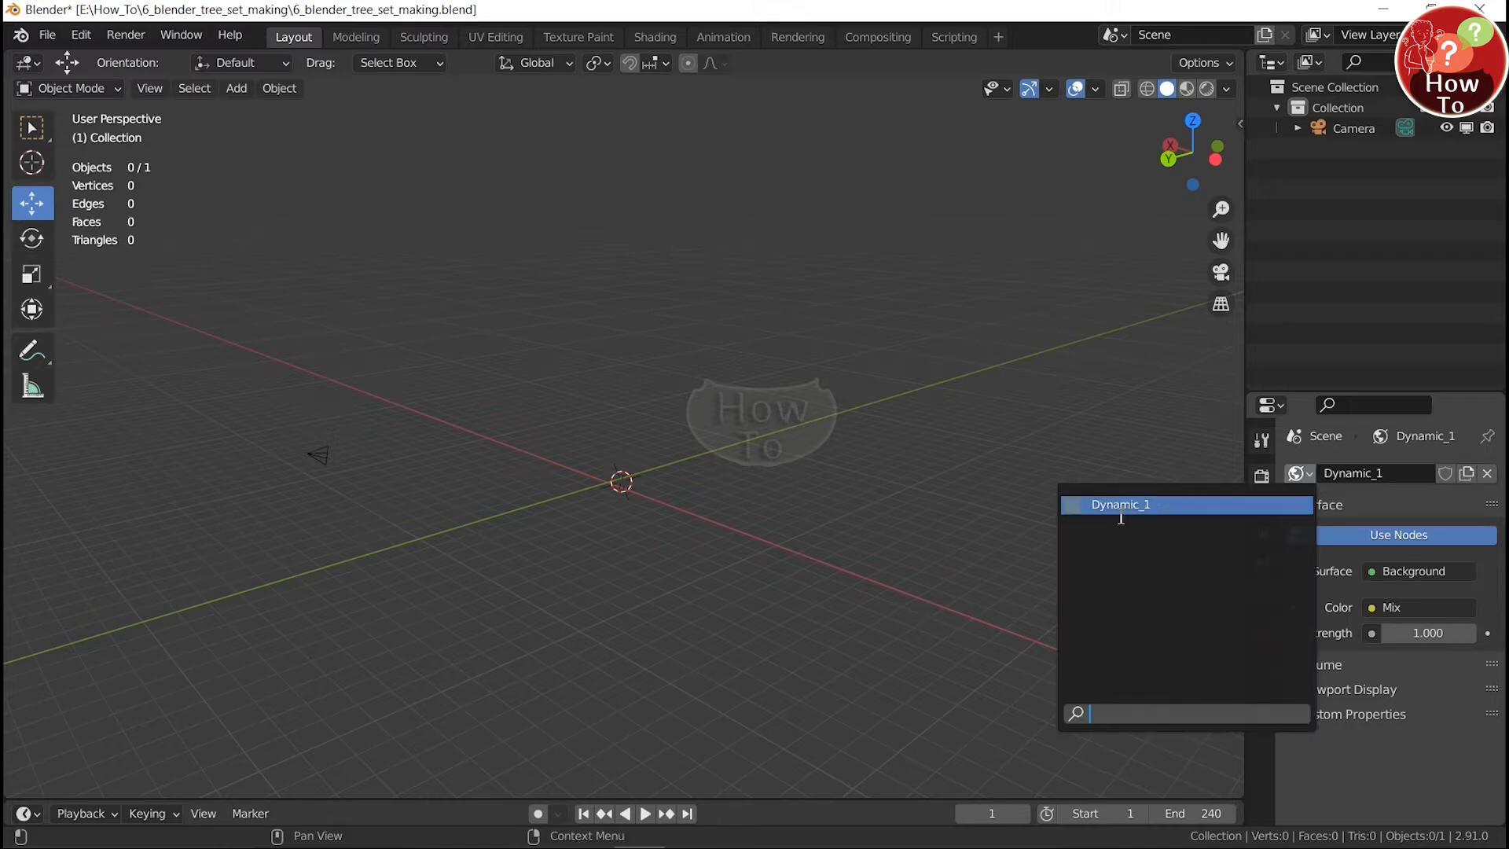
click(1160, 504)
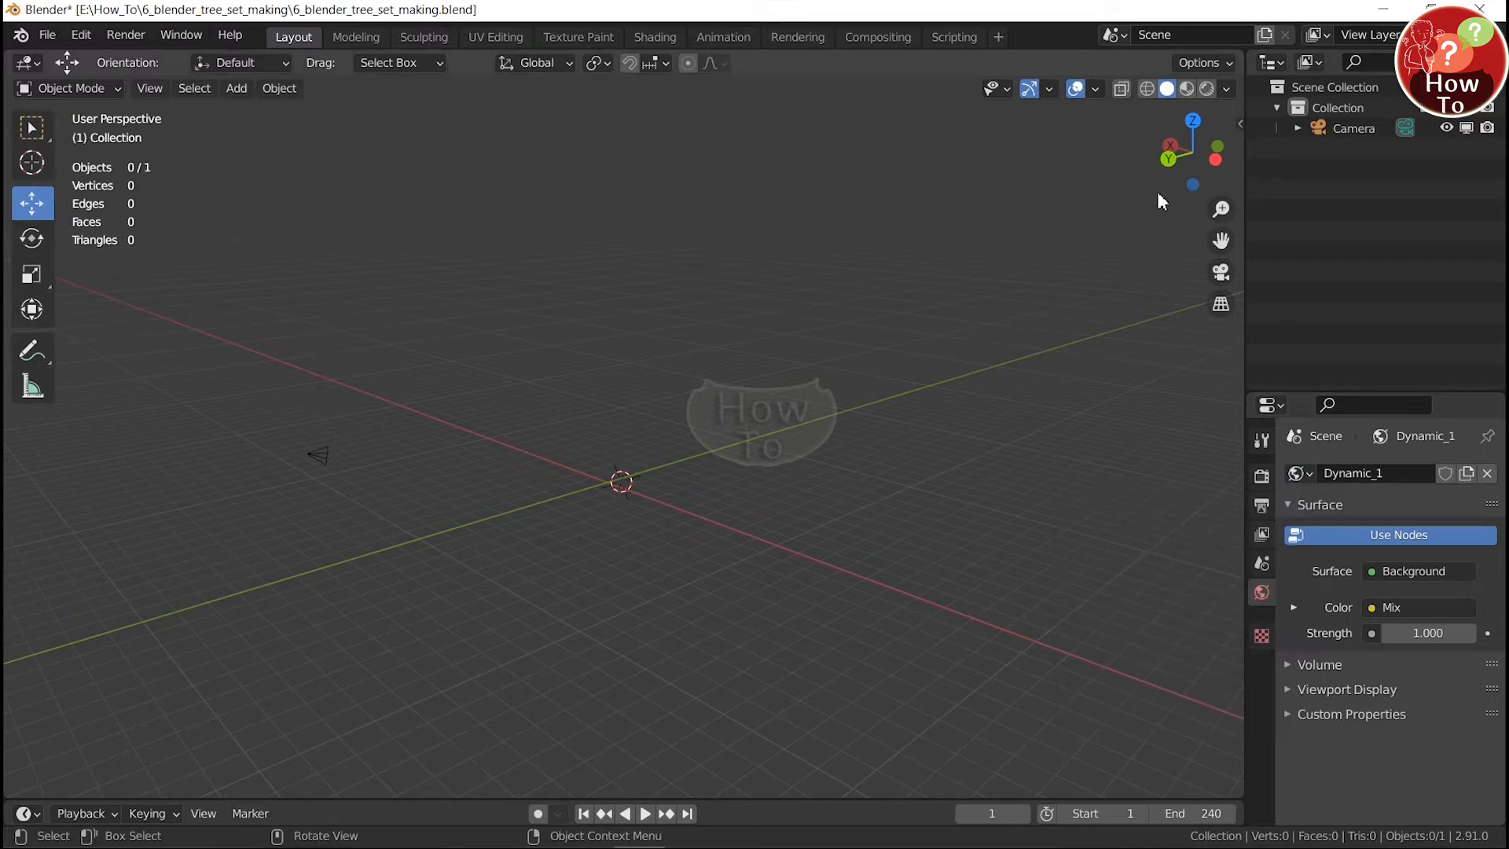
click(1206, 88)
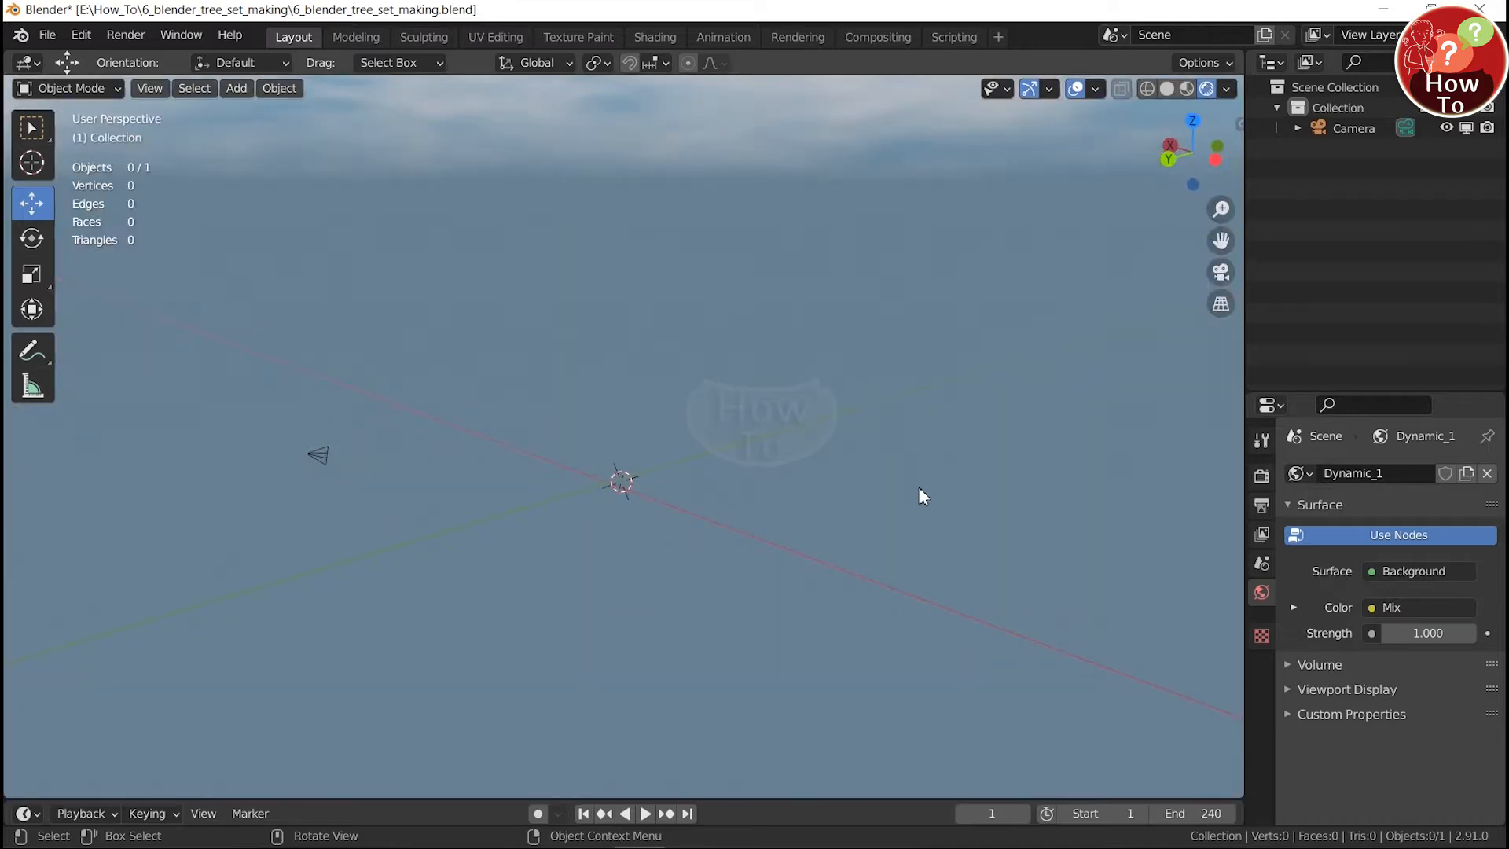
mouse_move(920, 495)
middle_down()
mouse_move(960, 433)
mouse_move(384, 451)
mouse_move(629, 500)
middle_up()
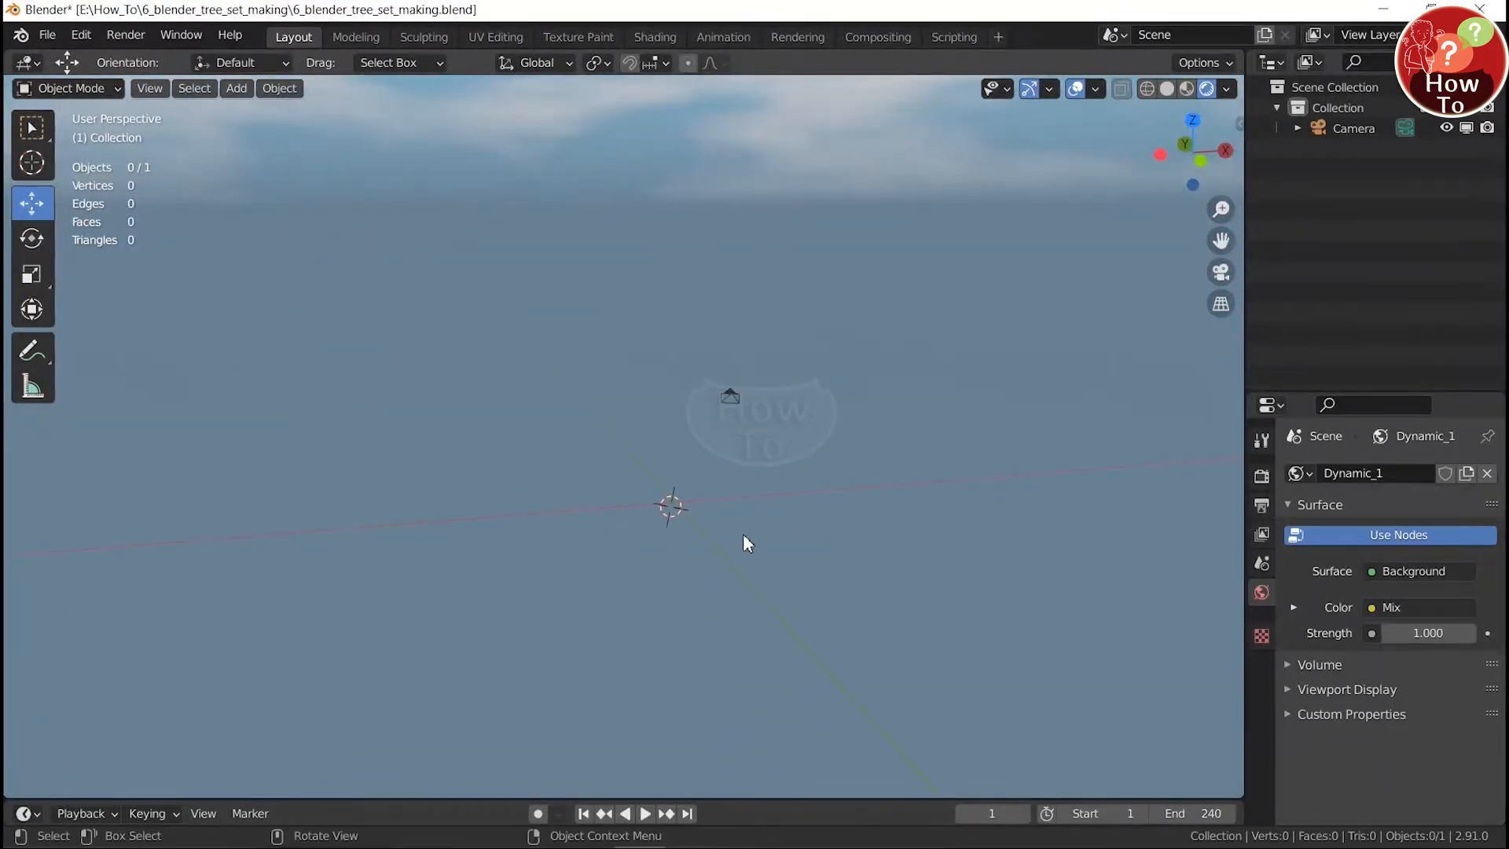
Step: Add a plane mesh at the origin and scale it by 20 as the ground
click(230, 90)
mouse_move(315, 111)
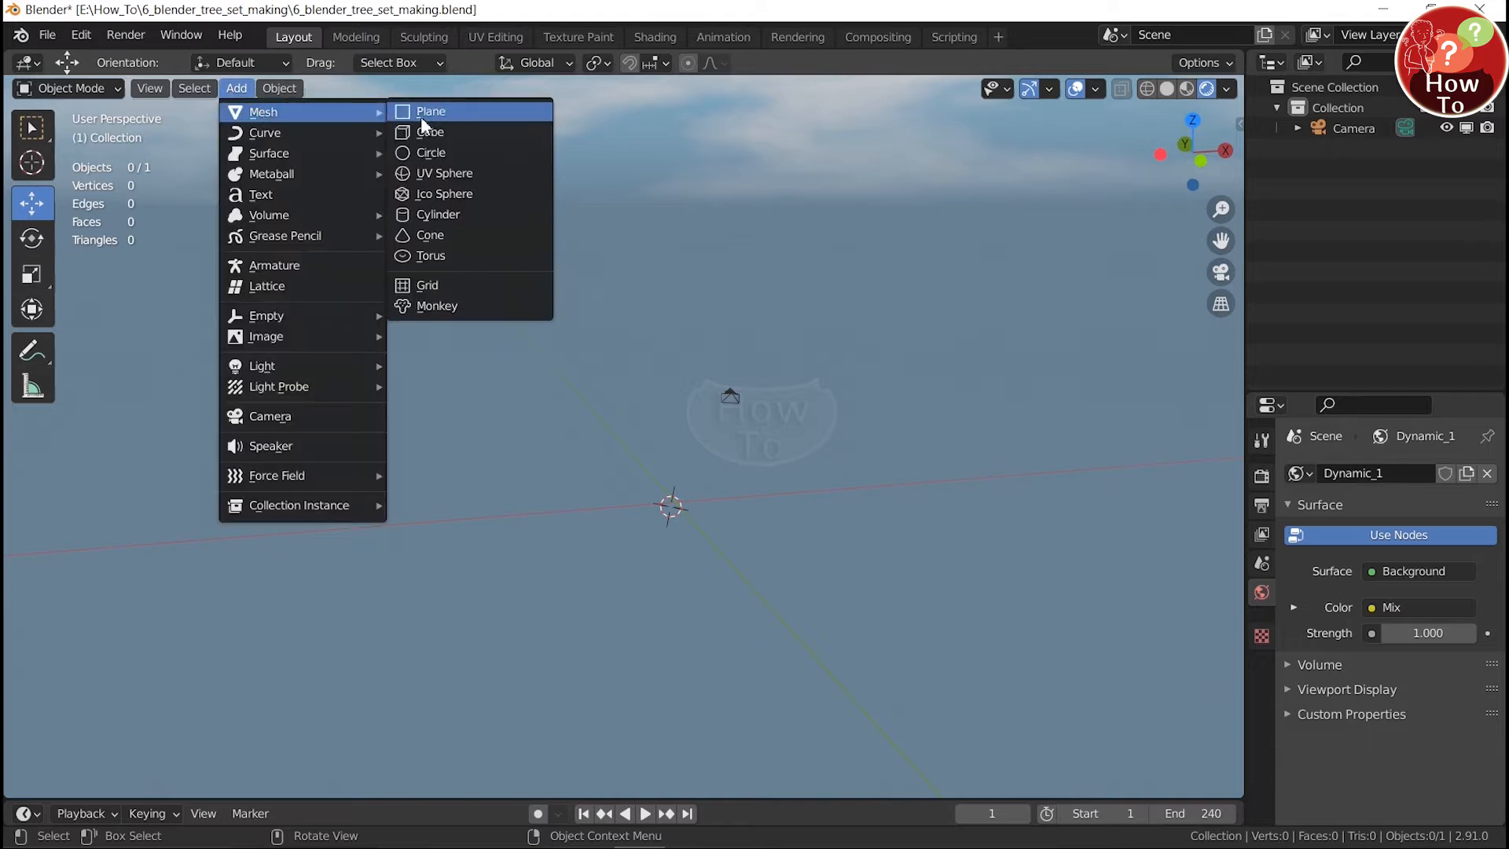
click(474, 112)
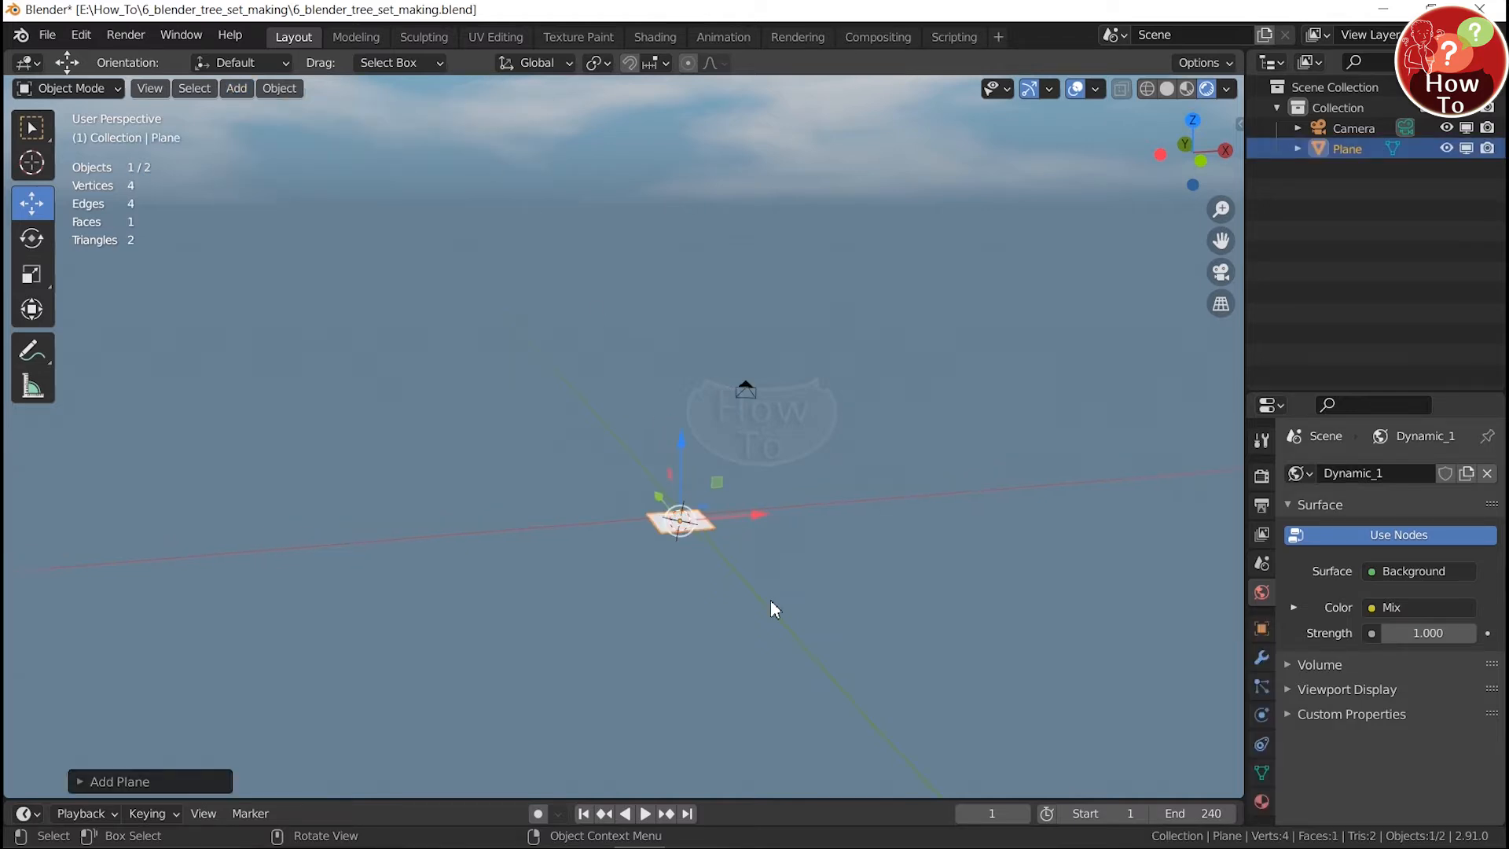
text(s)
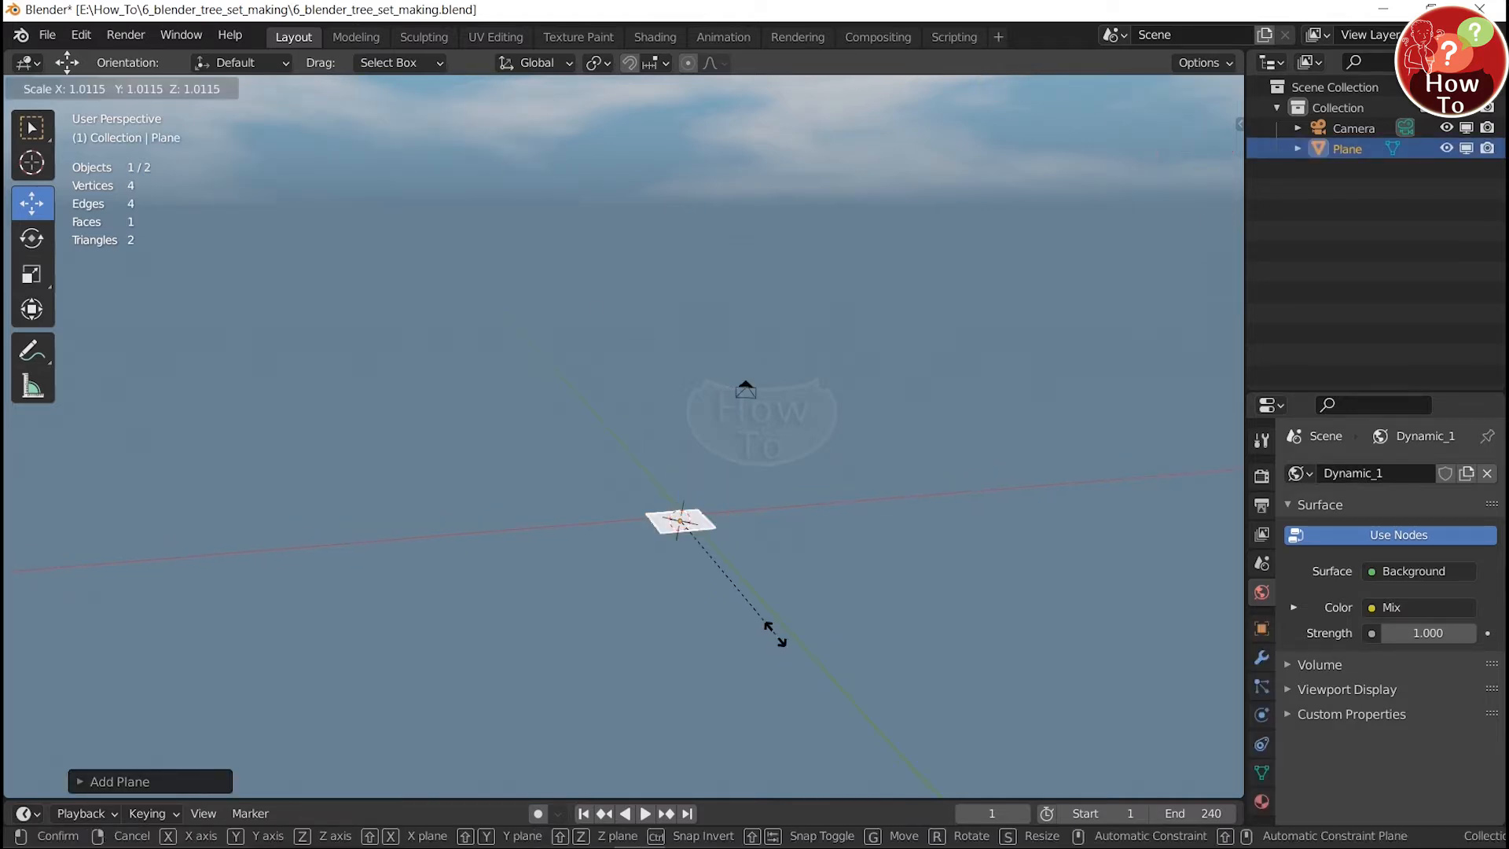
text(20)
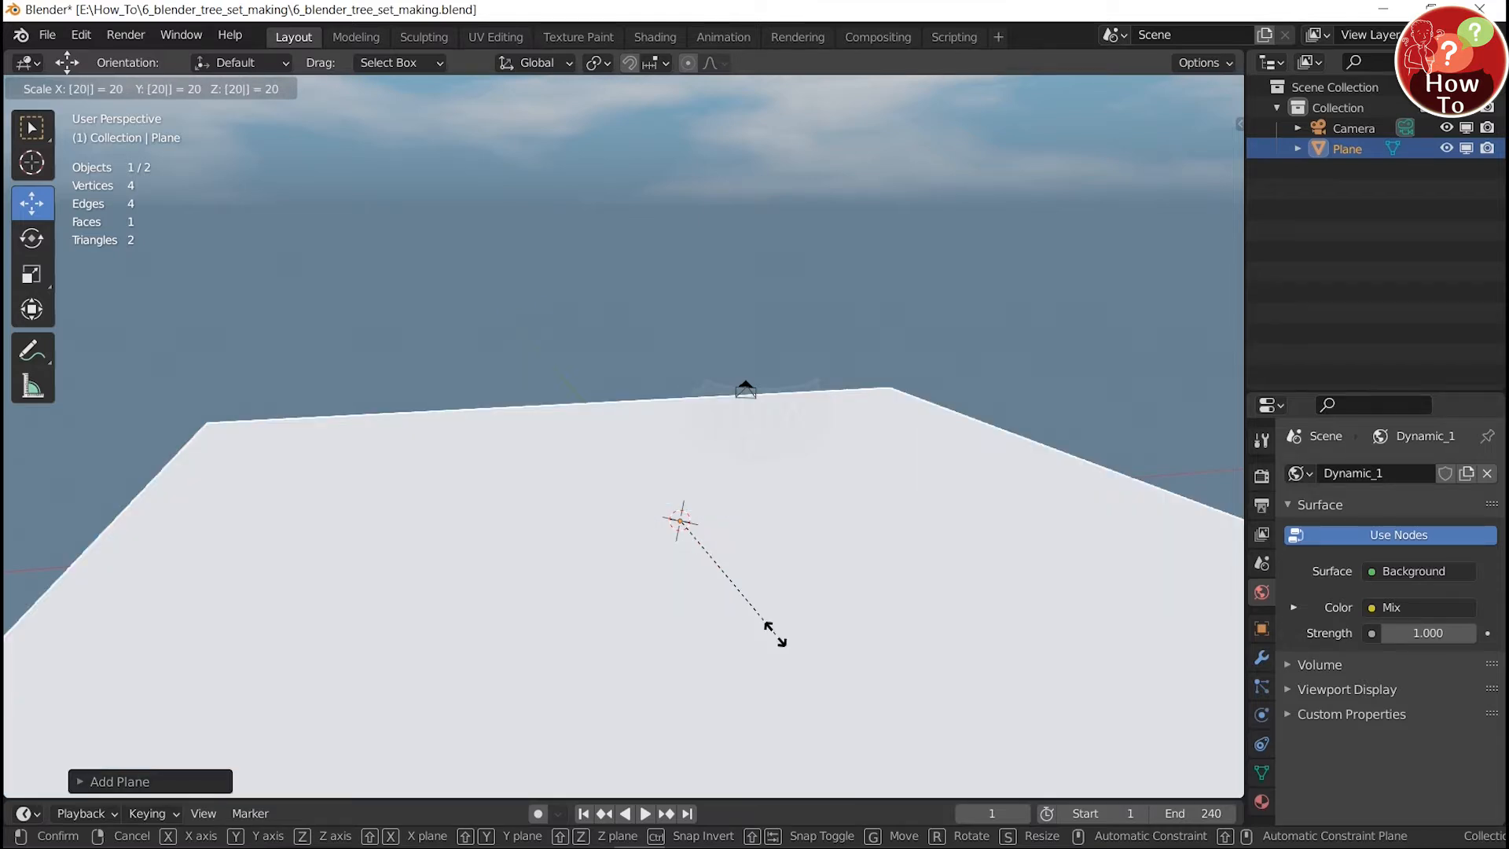
key(Return)
scroll(778, 638, down, 3)
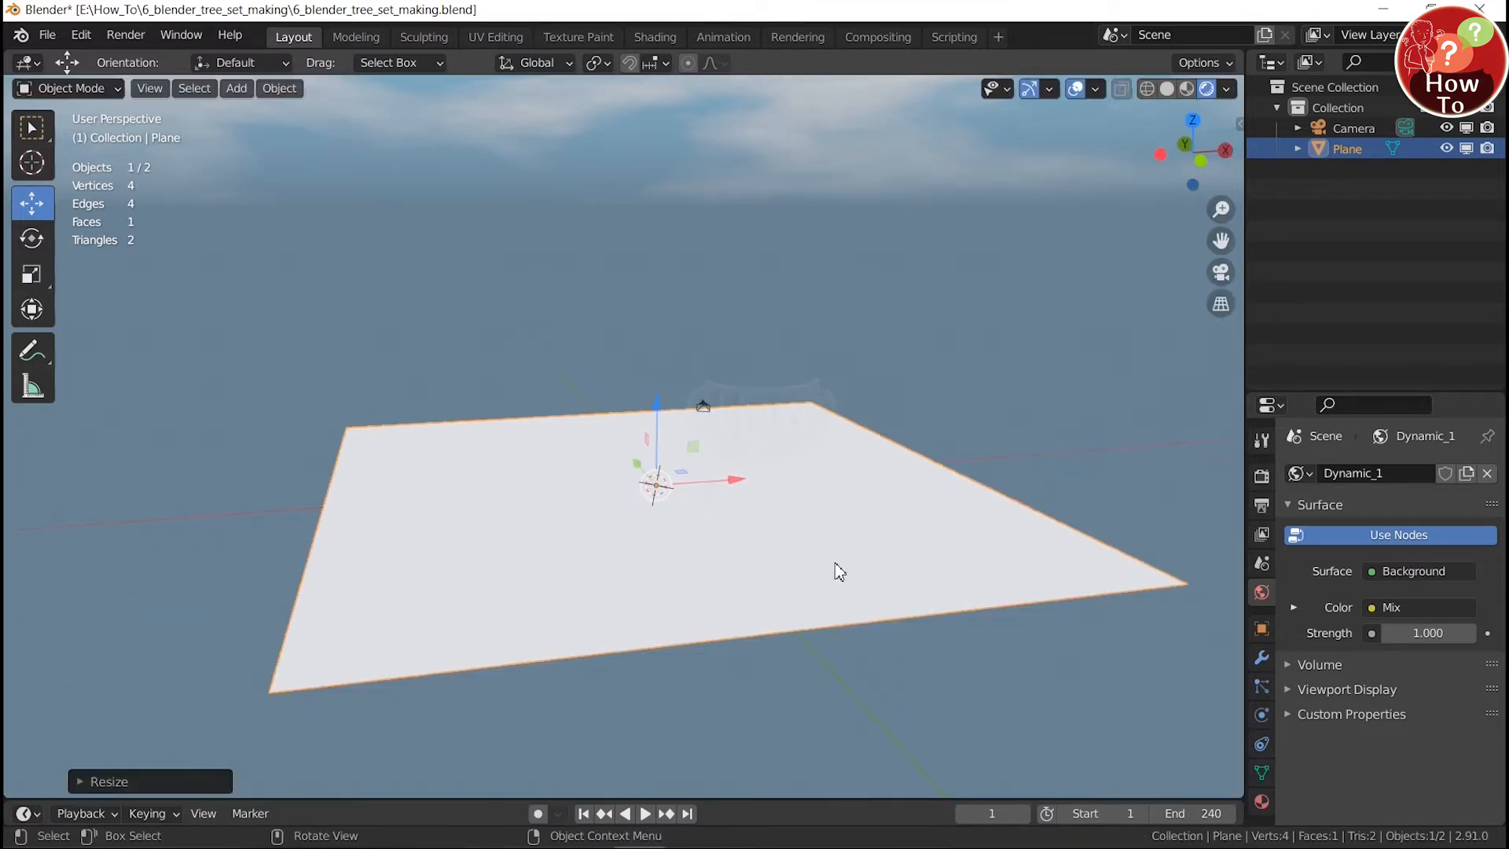
Step: Assign the existing ground_grass material to the ground plane
middle_drag(835, 569, 808, 580)
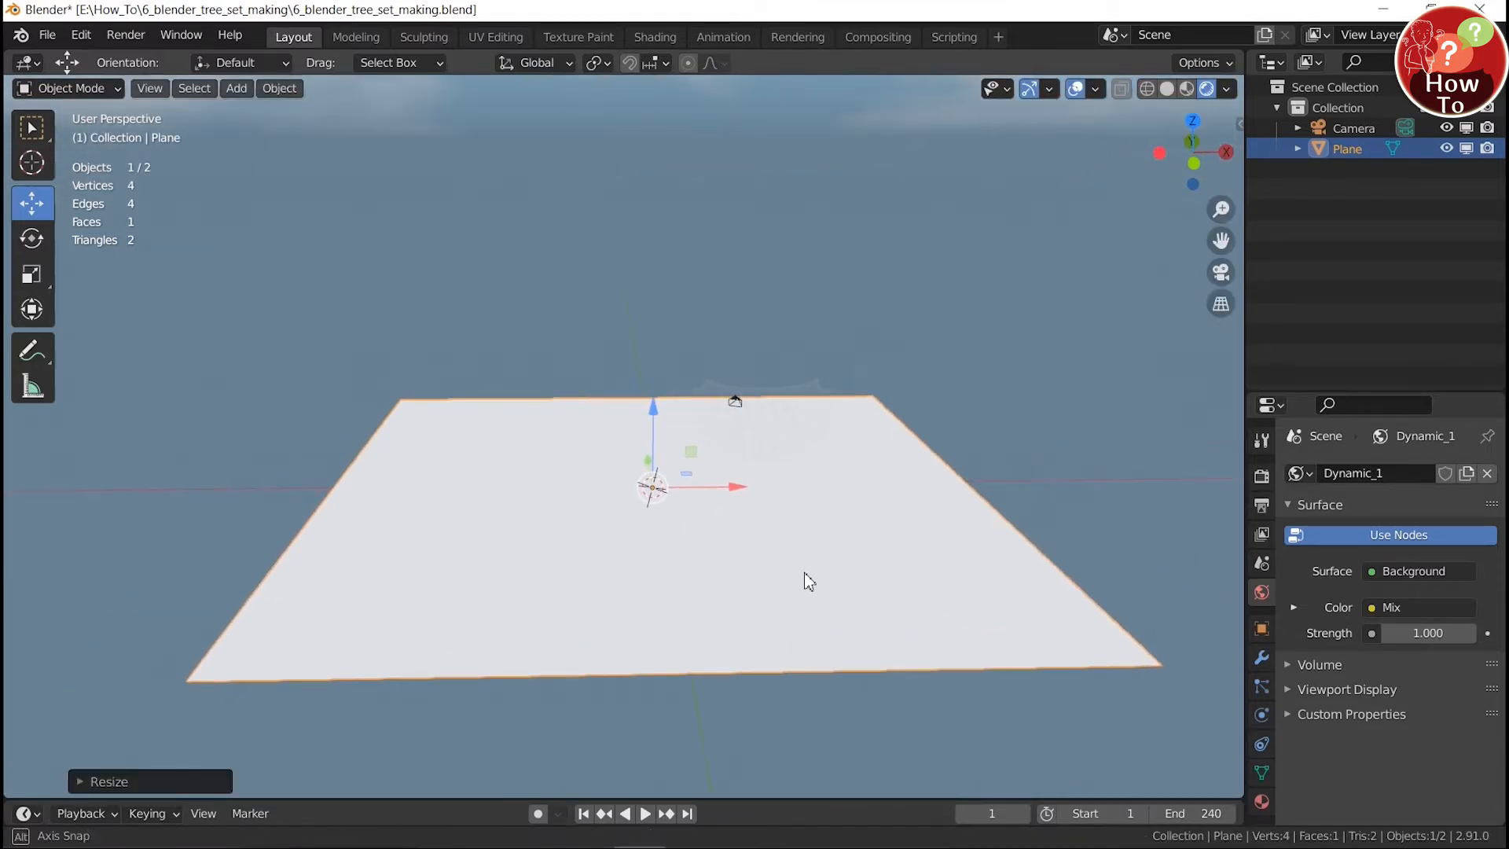
click(1262, 801)
click(1314, 561)
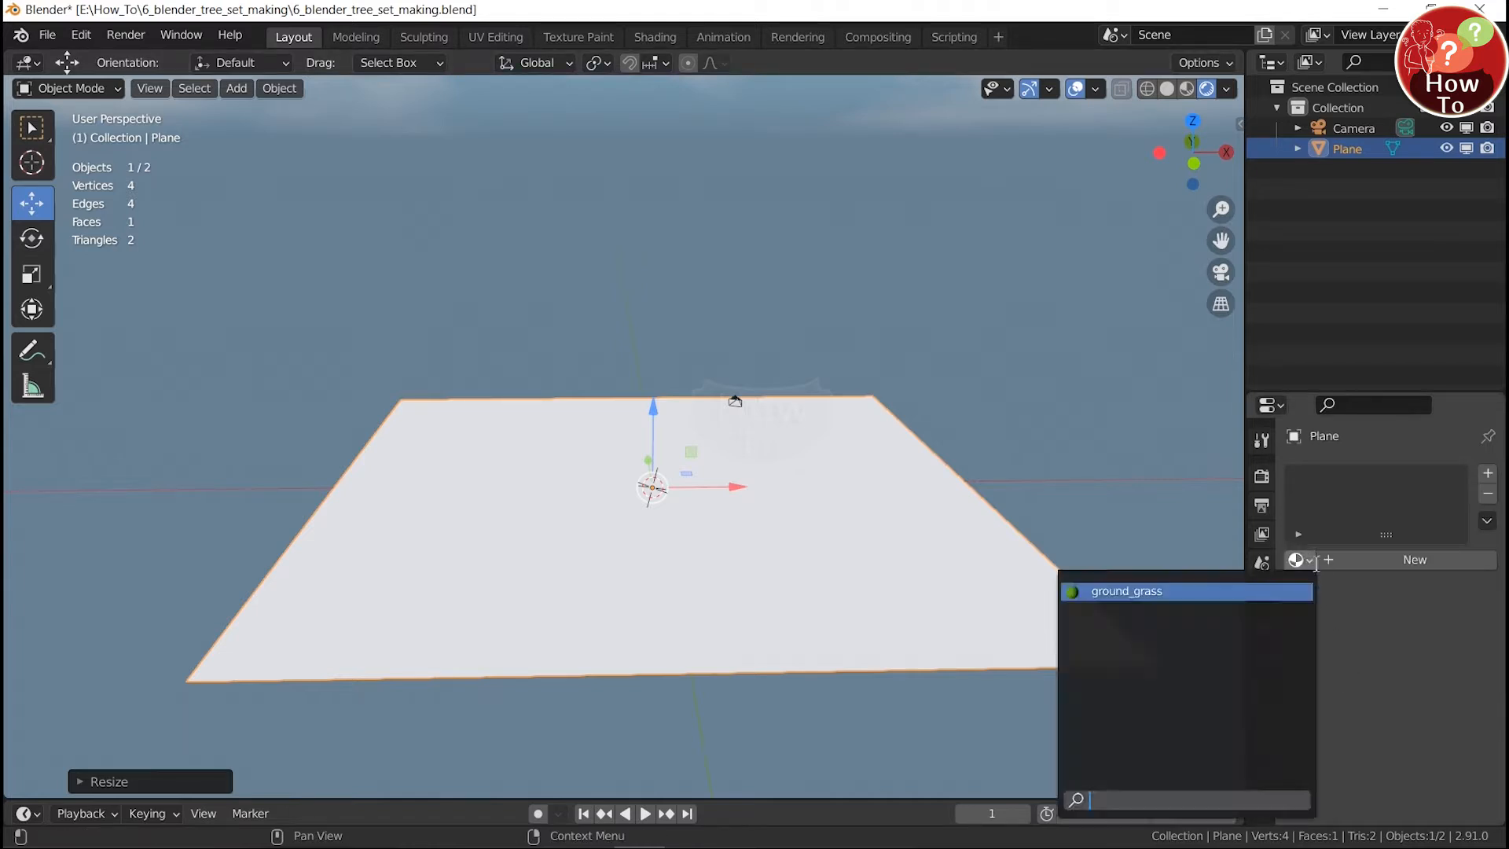
click(1257, 591)
middle_drag(789, 478, 762, 419)
scroll(846, 484, up, 3)
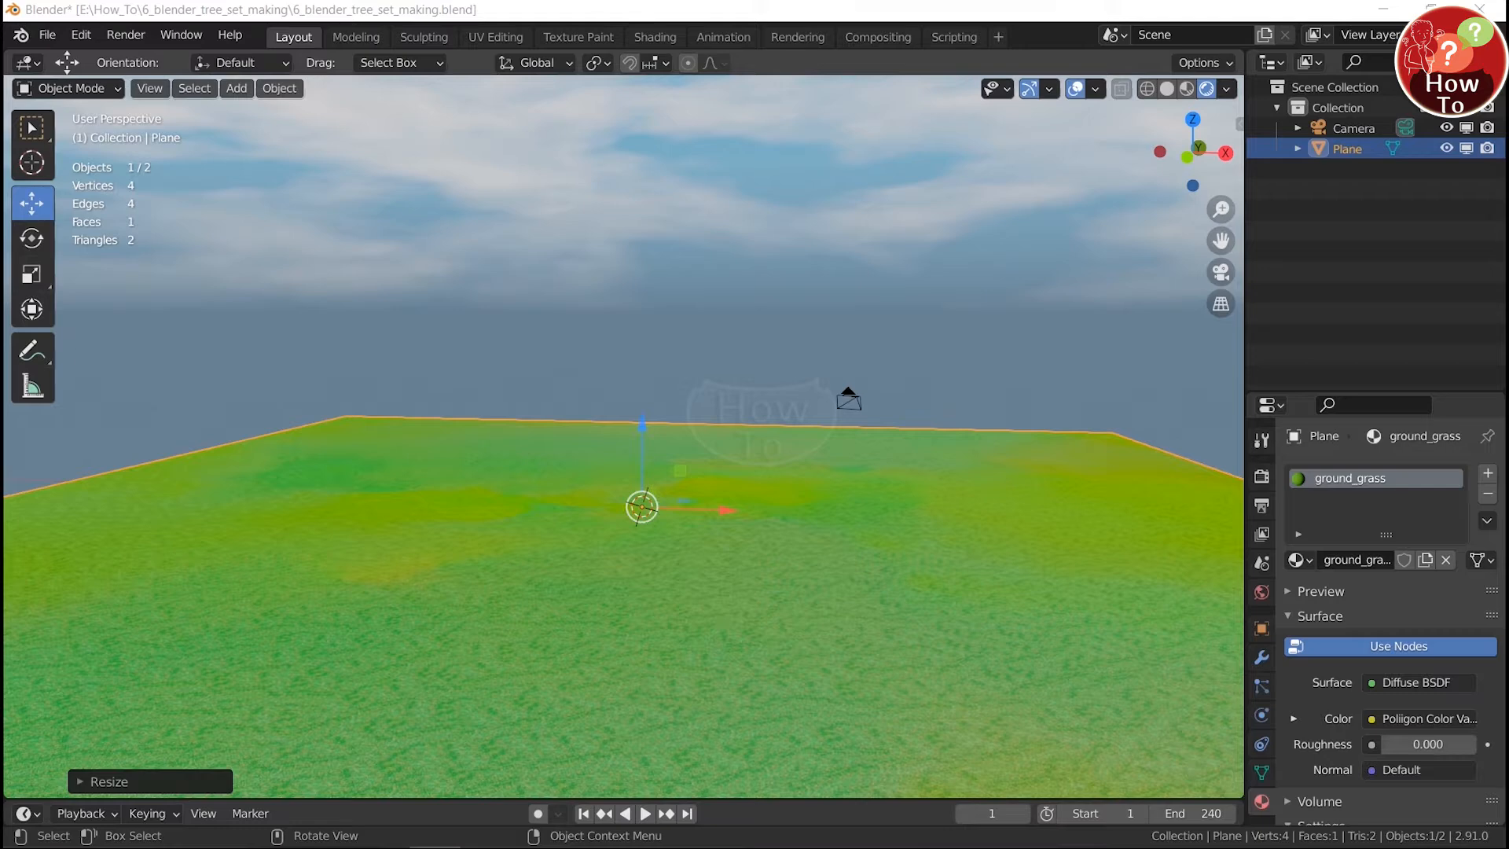
Step: Append the objects leaf, tree1, tree2 and tree3 from blender_tree_set_How_To.blend into the scene
click(47, 34)
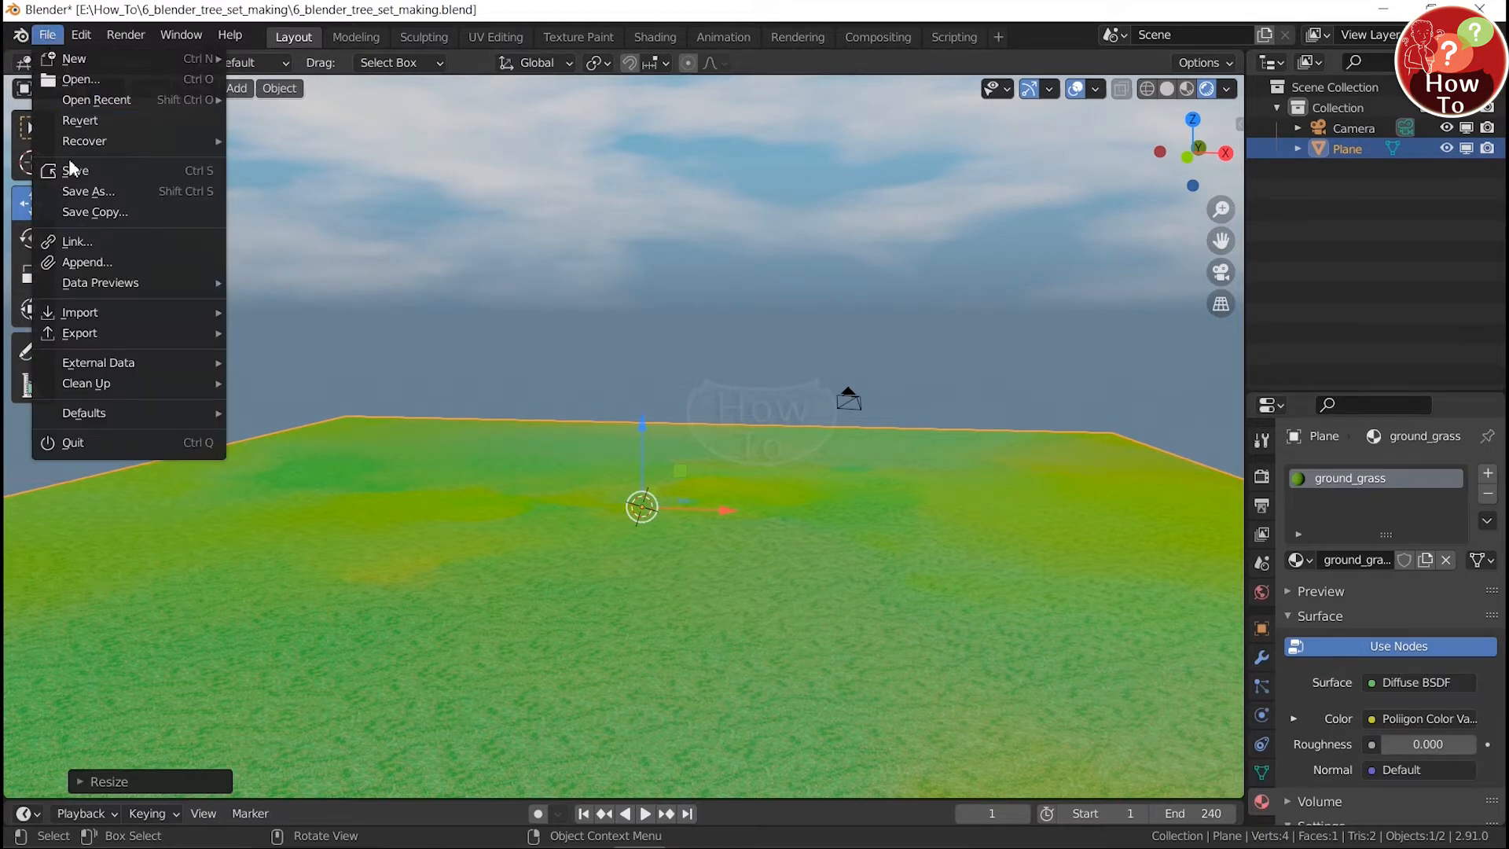
click(84, 261)
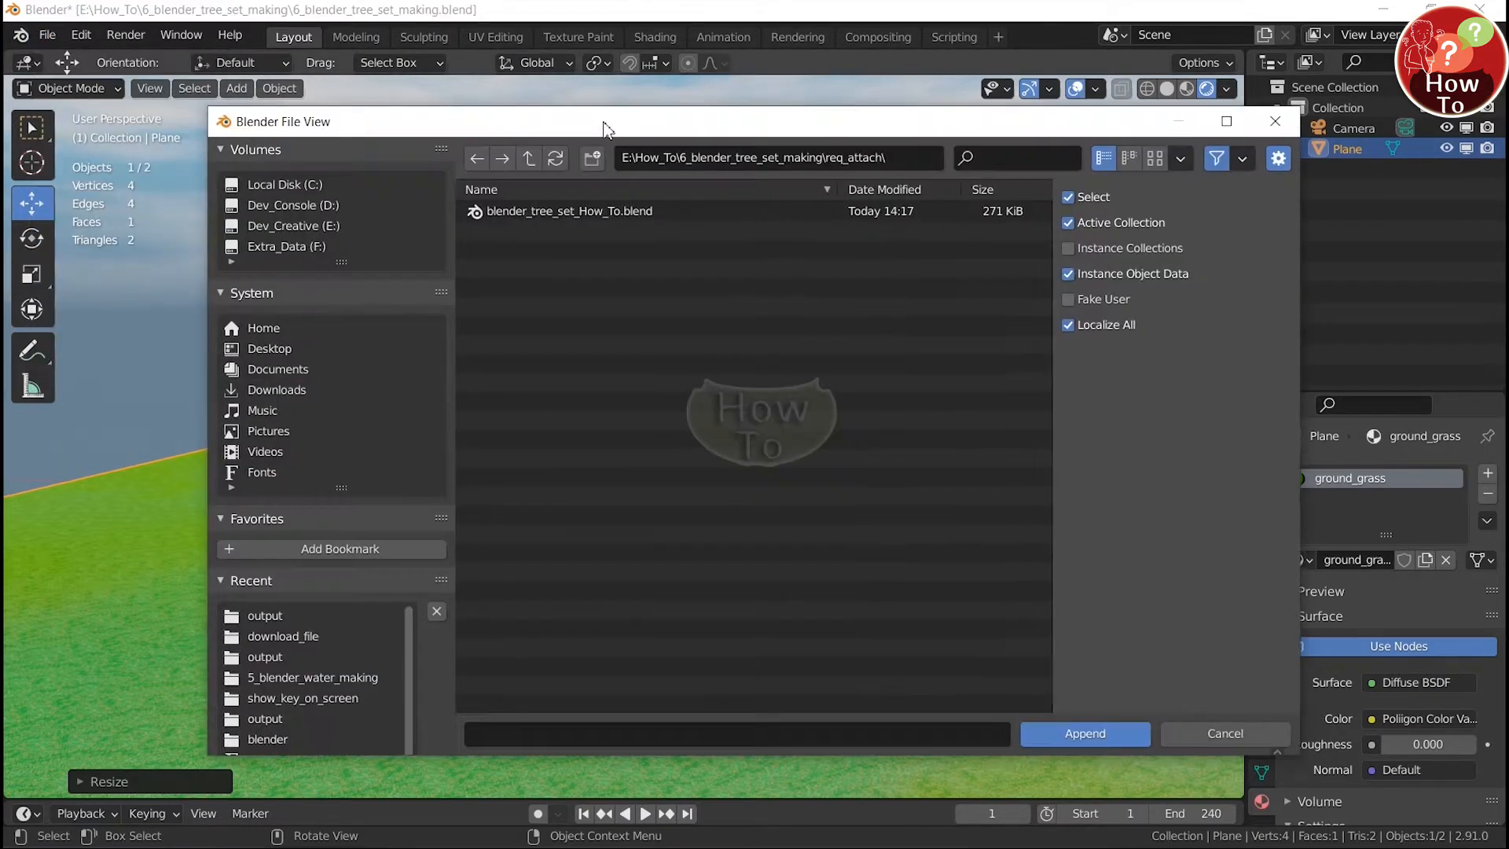
double_click(574, 210)
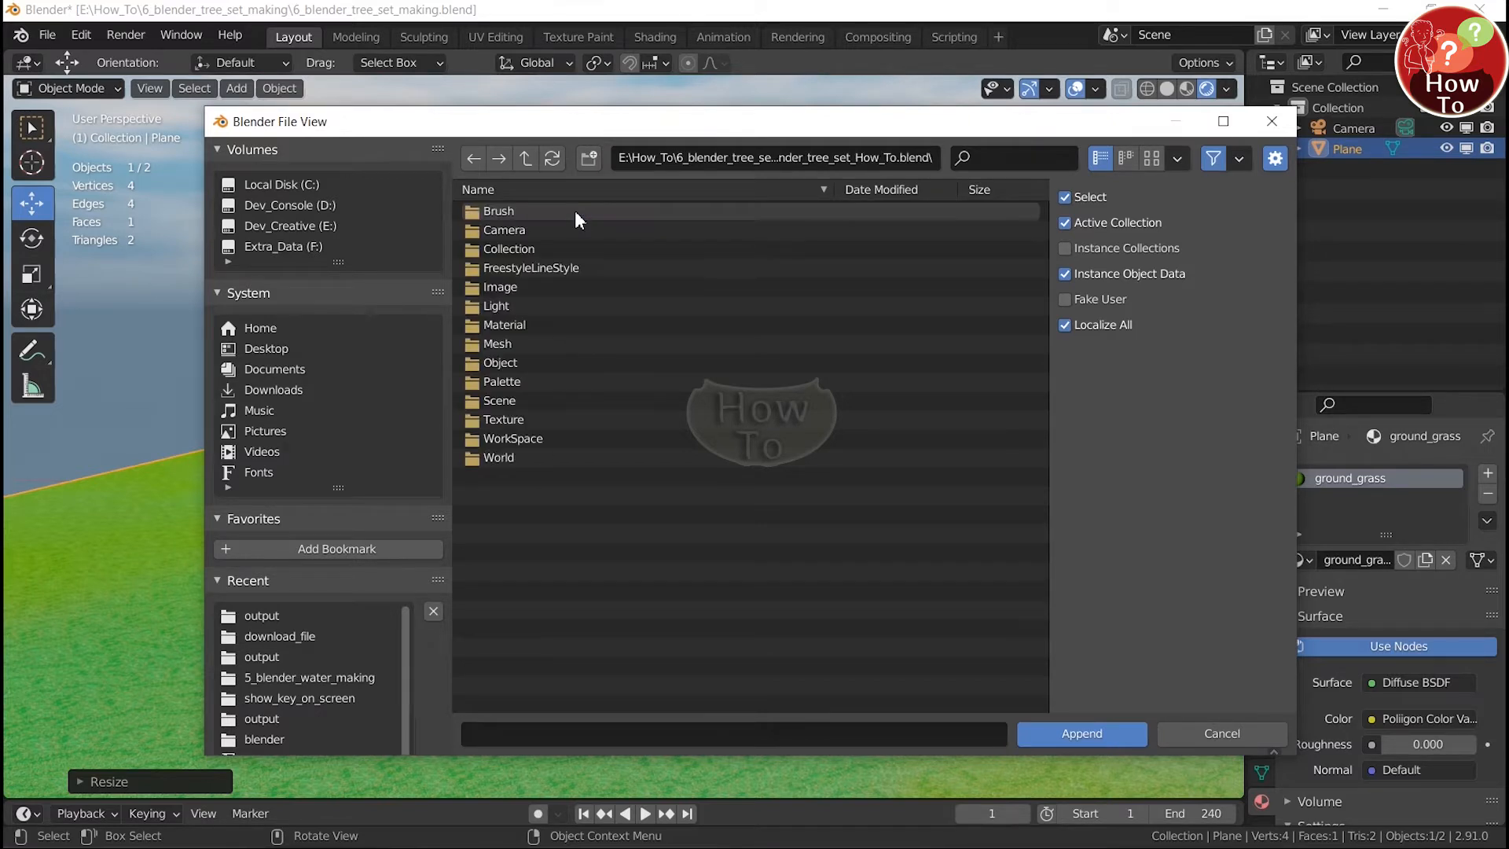
double_click(498, 359)
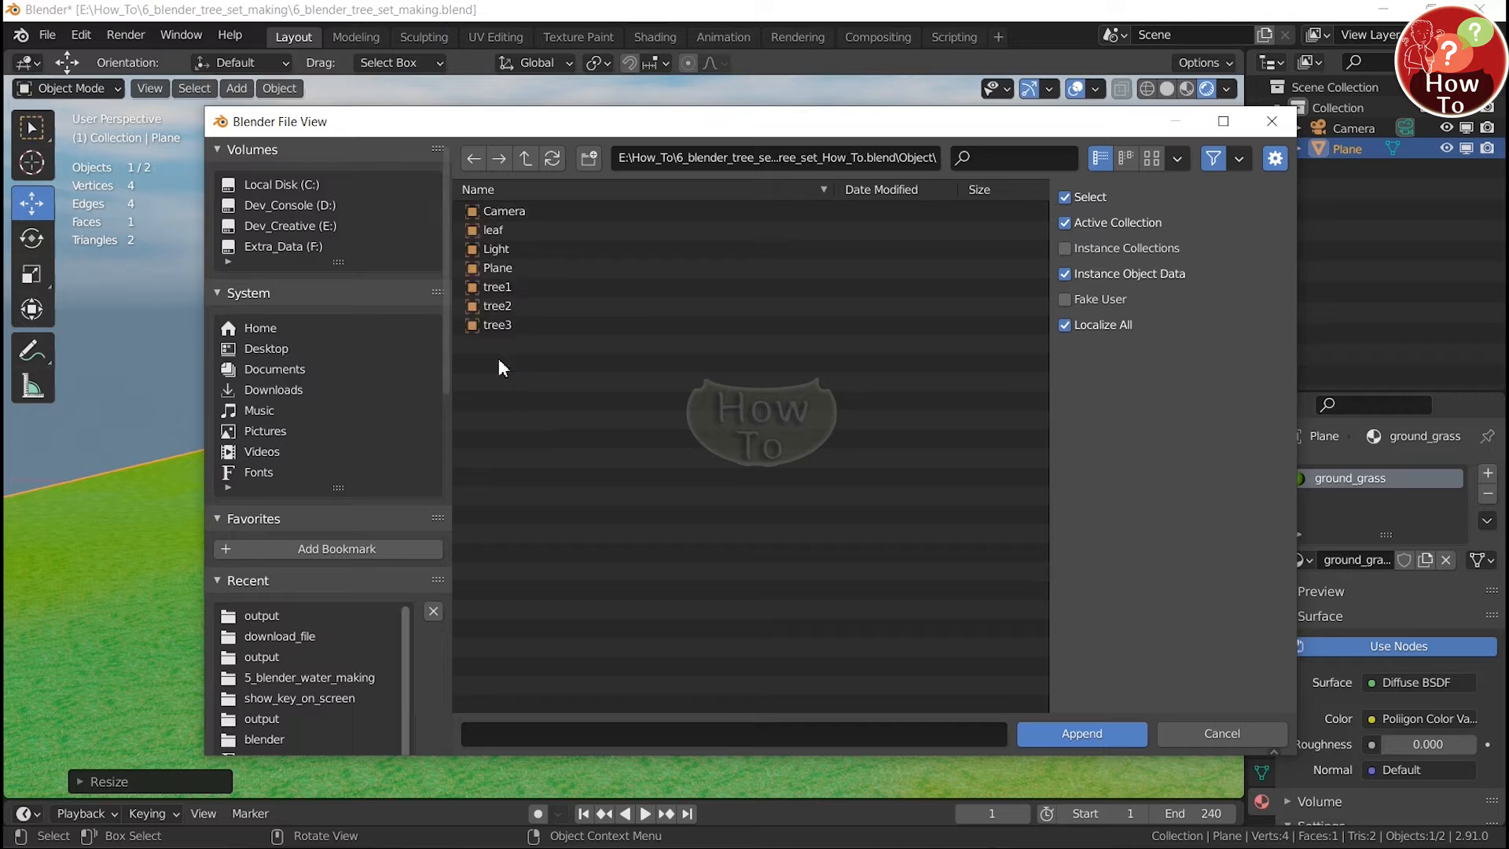
click(503, 230)
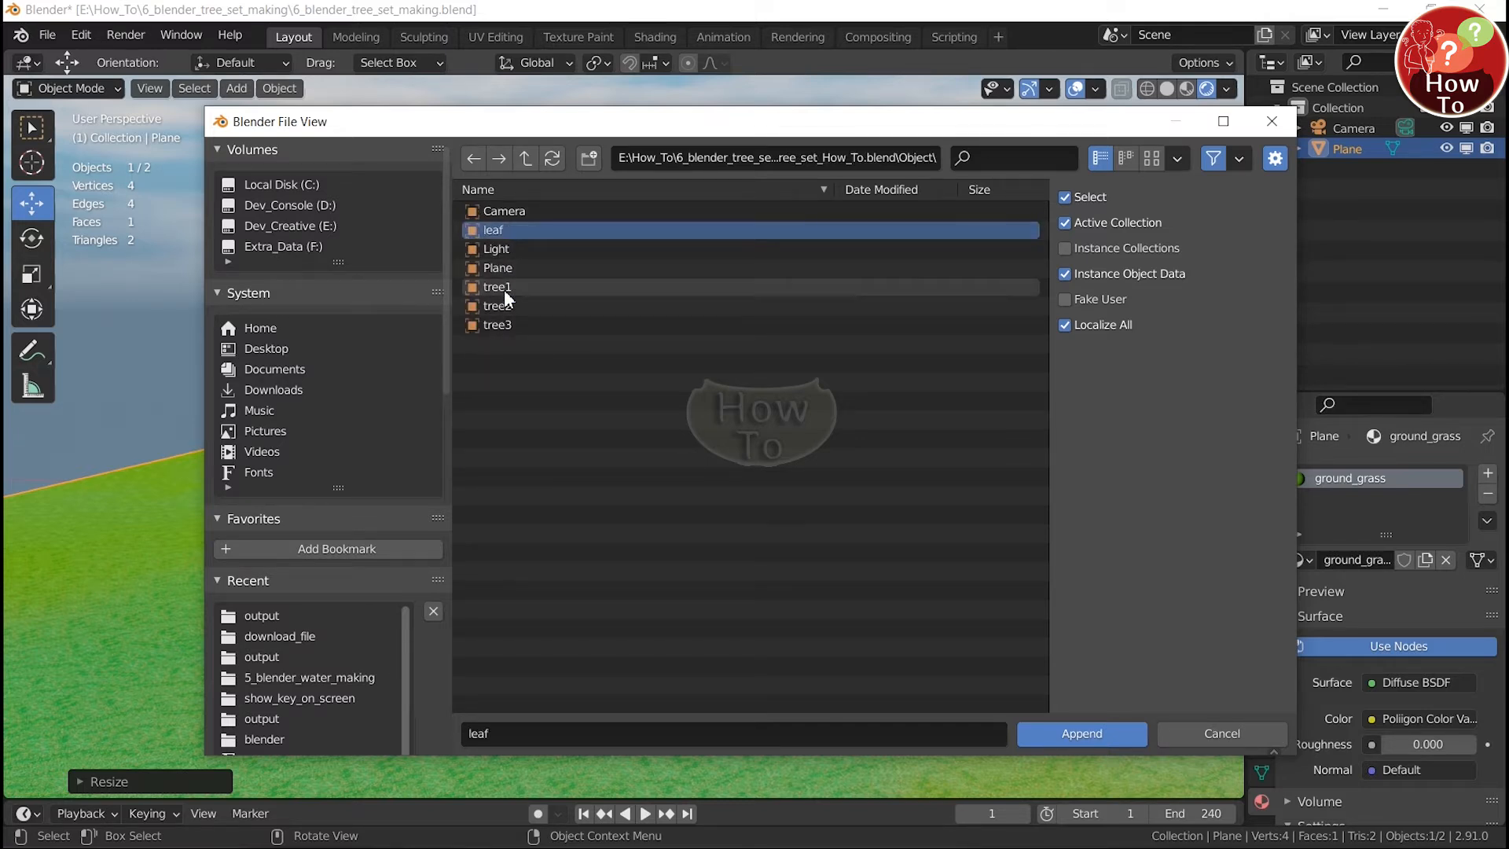
ctrl+click(503, 288)
ctrl+click(502, 308)
ctrl+click(502, 327)
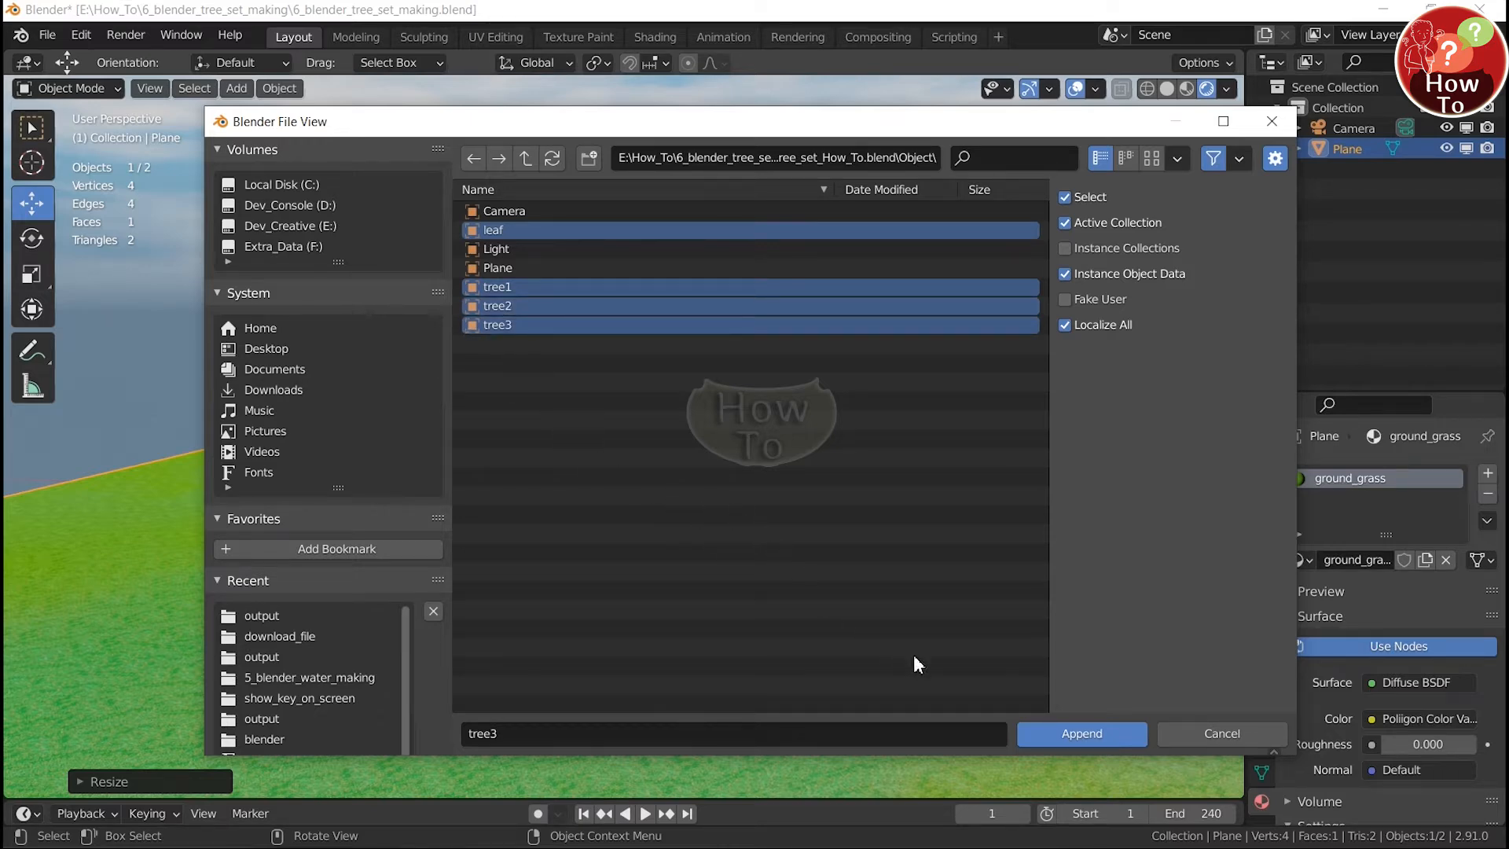
click(1081, 733)
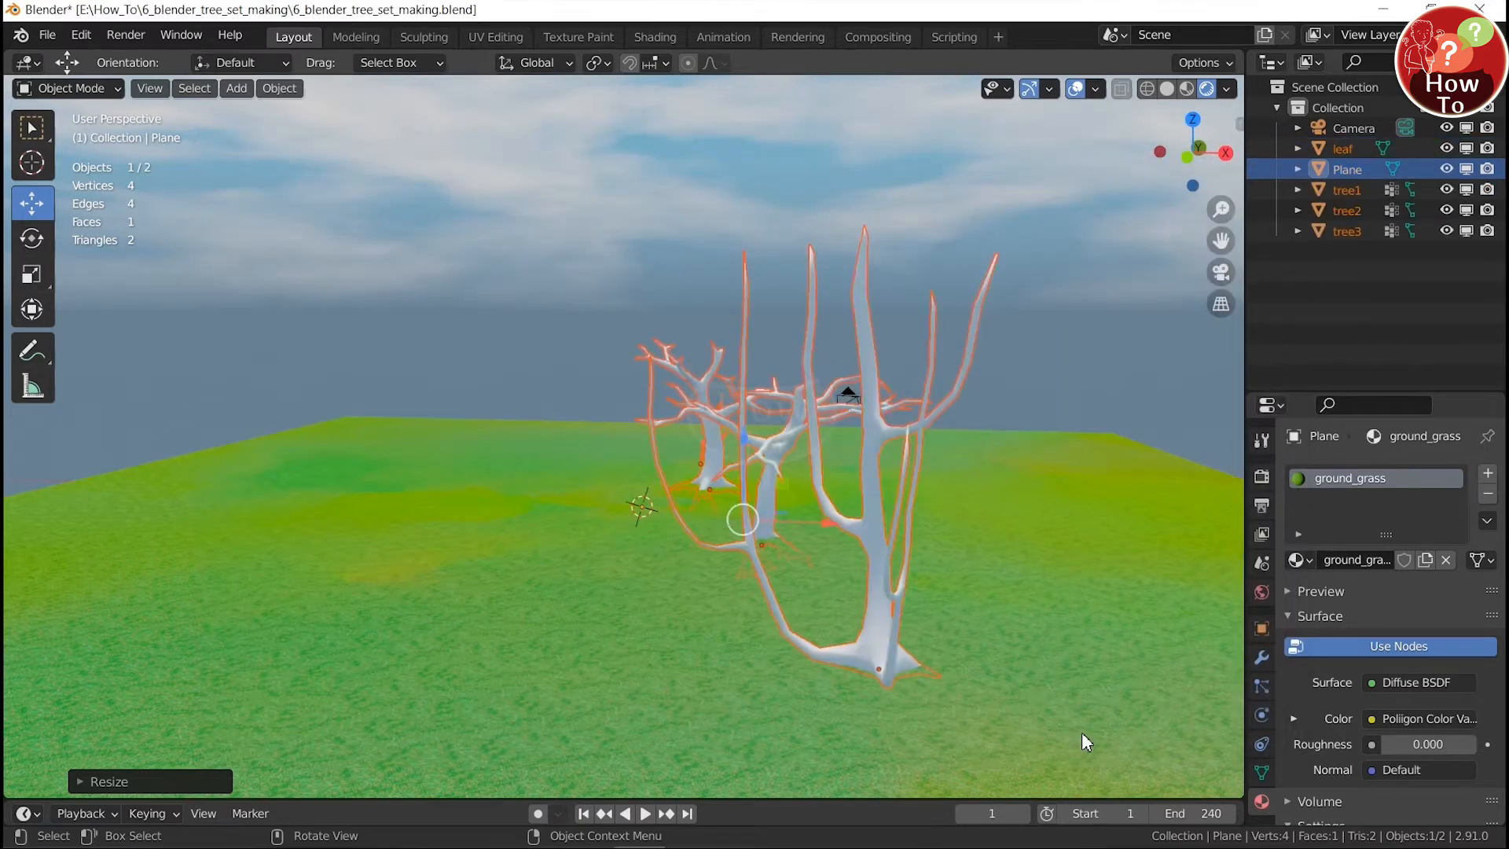
key(s)
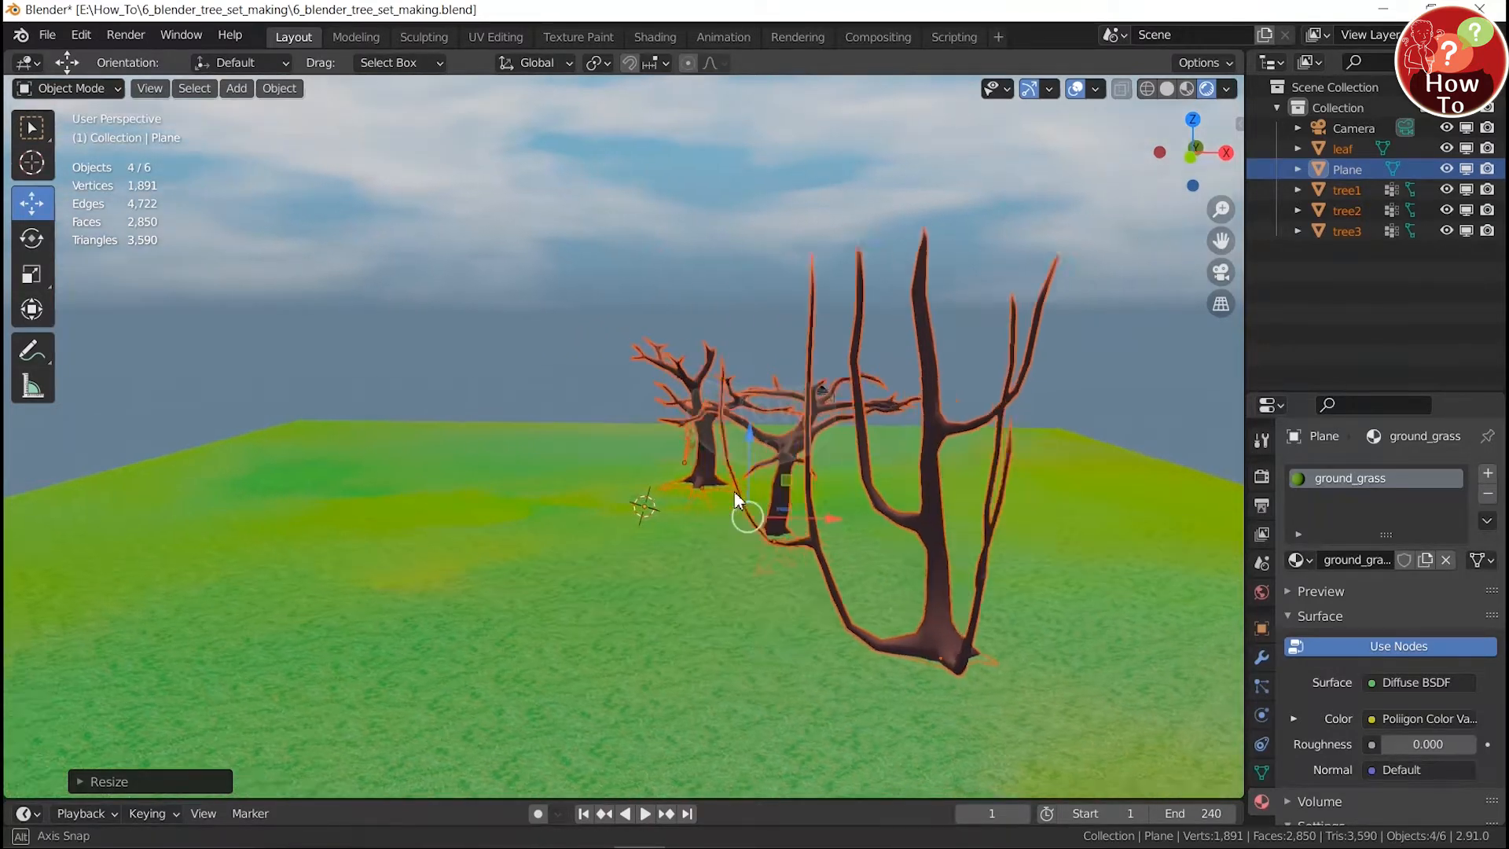
Step: Move the leaf object straight down along Z until it sits below the ground plane
middle_drag(772, 507, 589, 432)
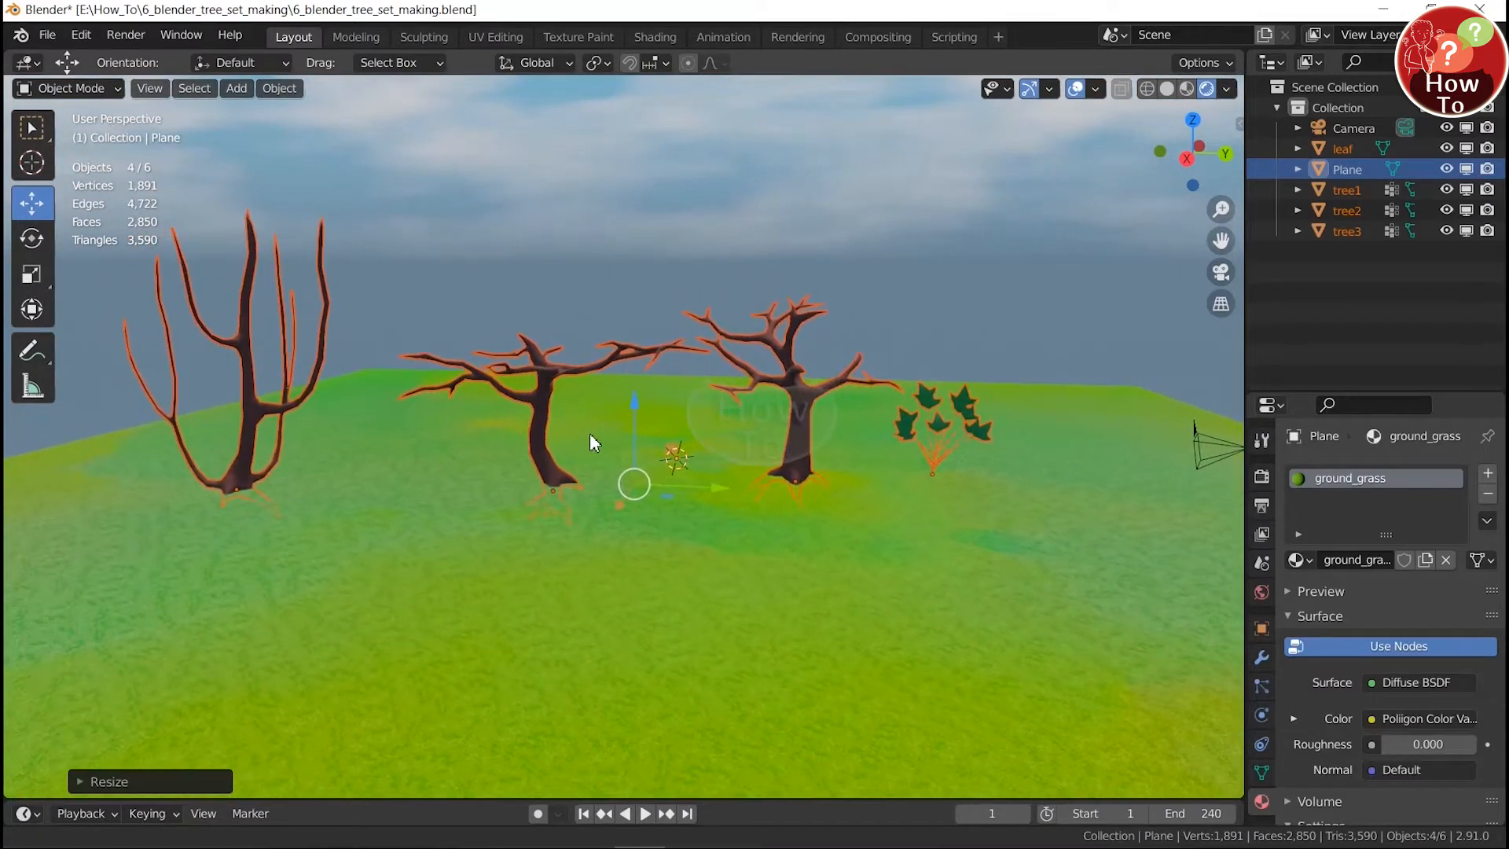
click(1353, 151)
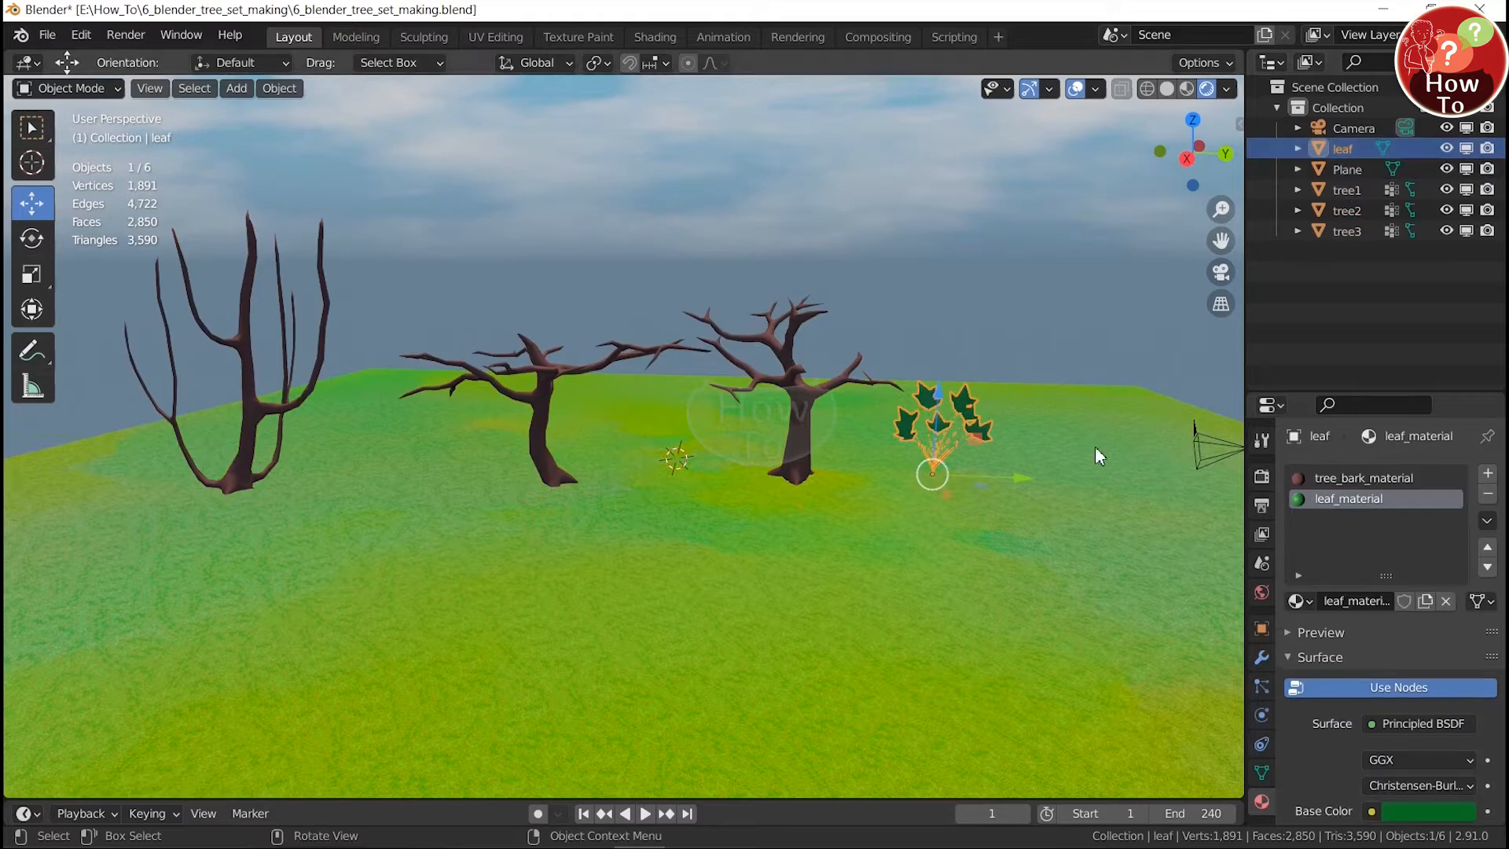
drag(940, 395, 927, 524)
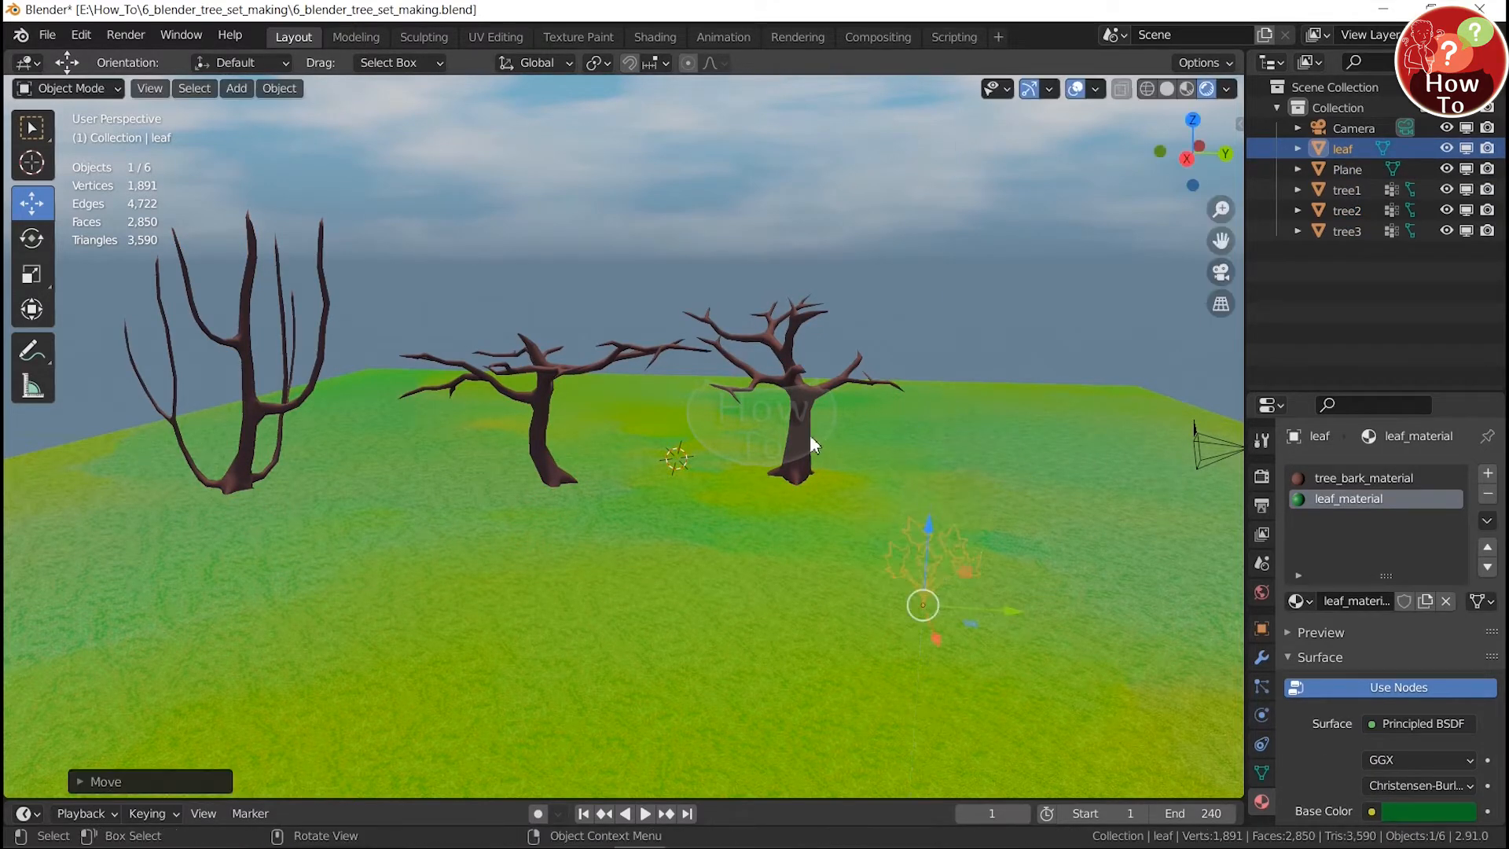
Step: Move tree2 farther back on the grass plane, behind tree1 and tree3
click(1365, 190)
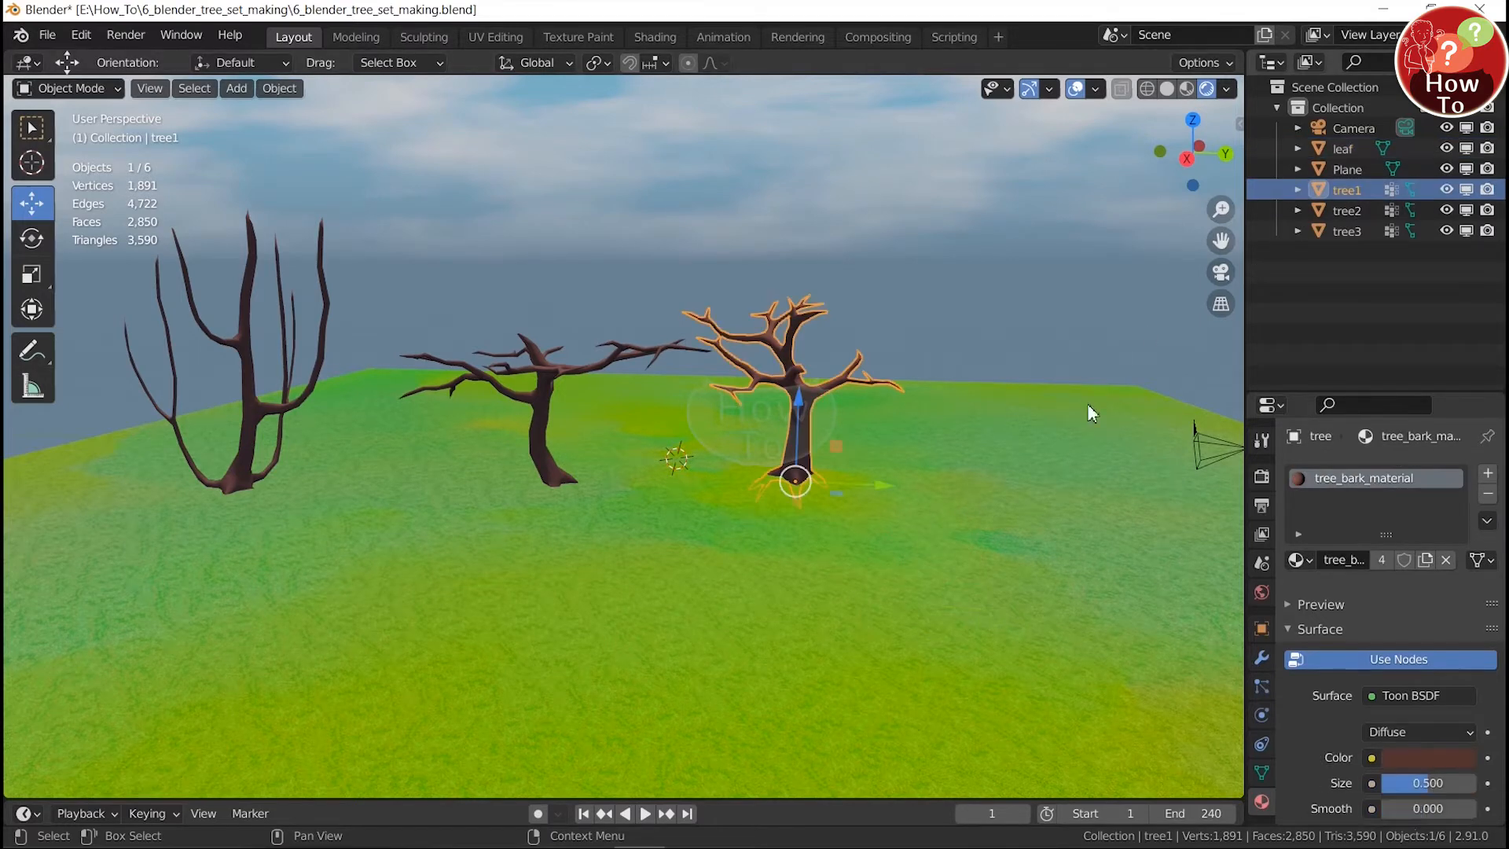
middle_drag(988, 346, 592, 511)
scroll(605, 491, down, 3)
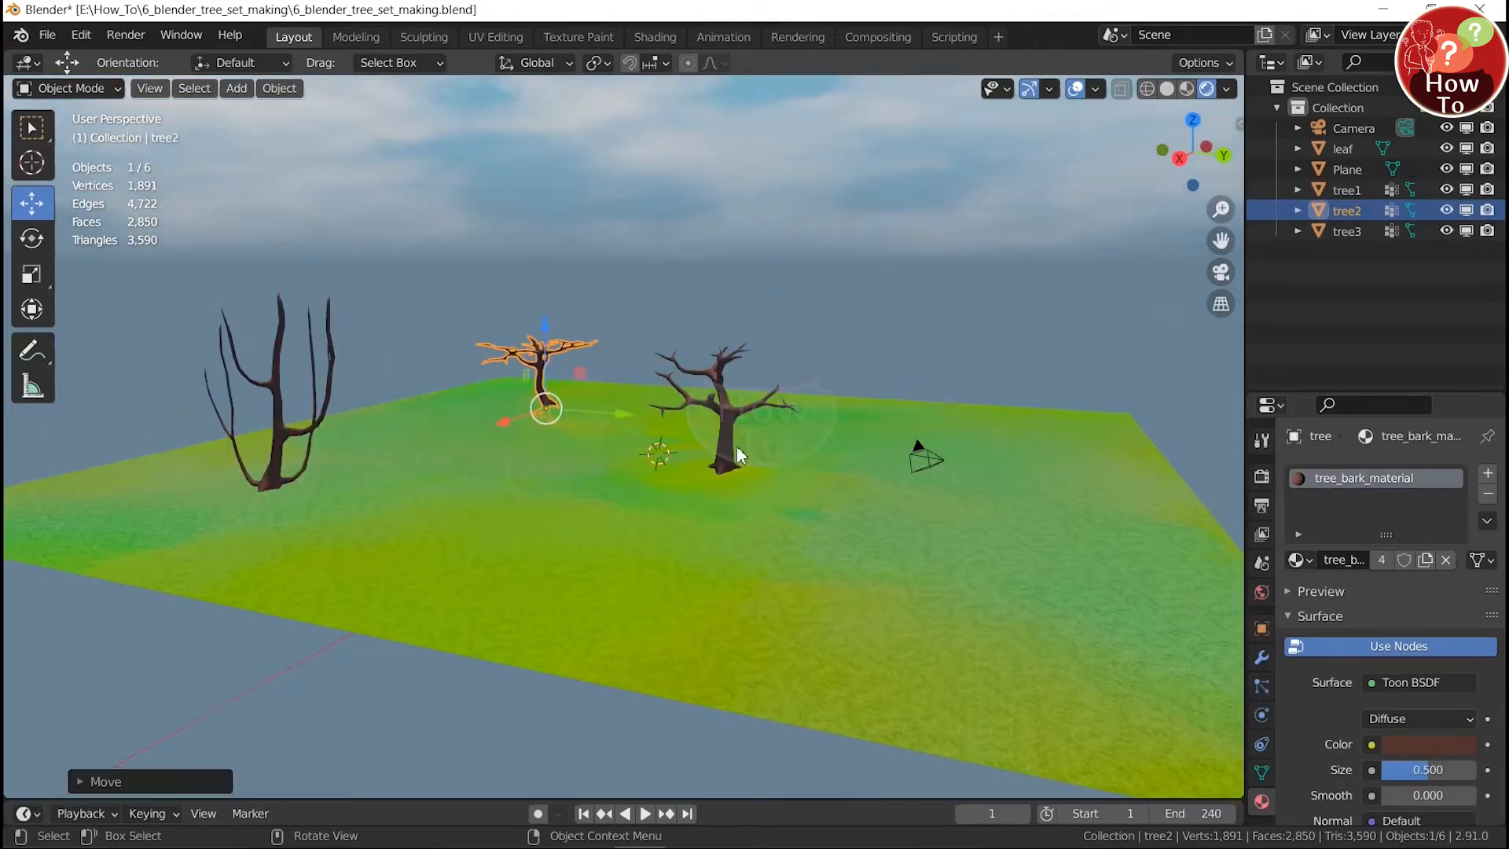
Step: Select tree1 and add a new particle system to it
scroll(789, 440, up, 3)
middle_drag(840, 461, 802, 475)
click(760, 475)
scroll(759, 496, up, 3)
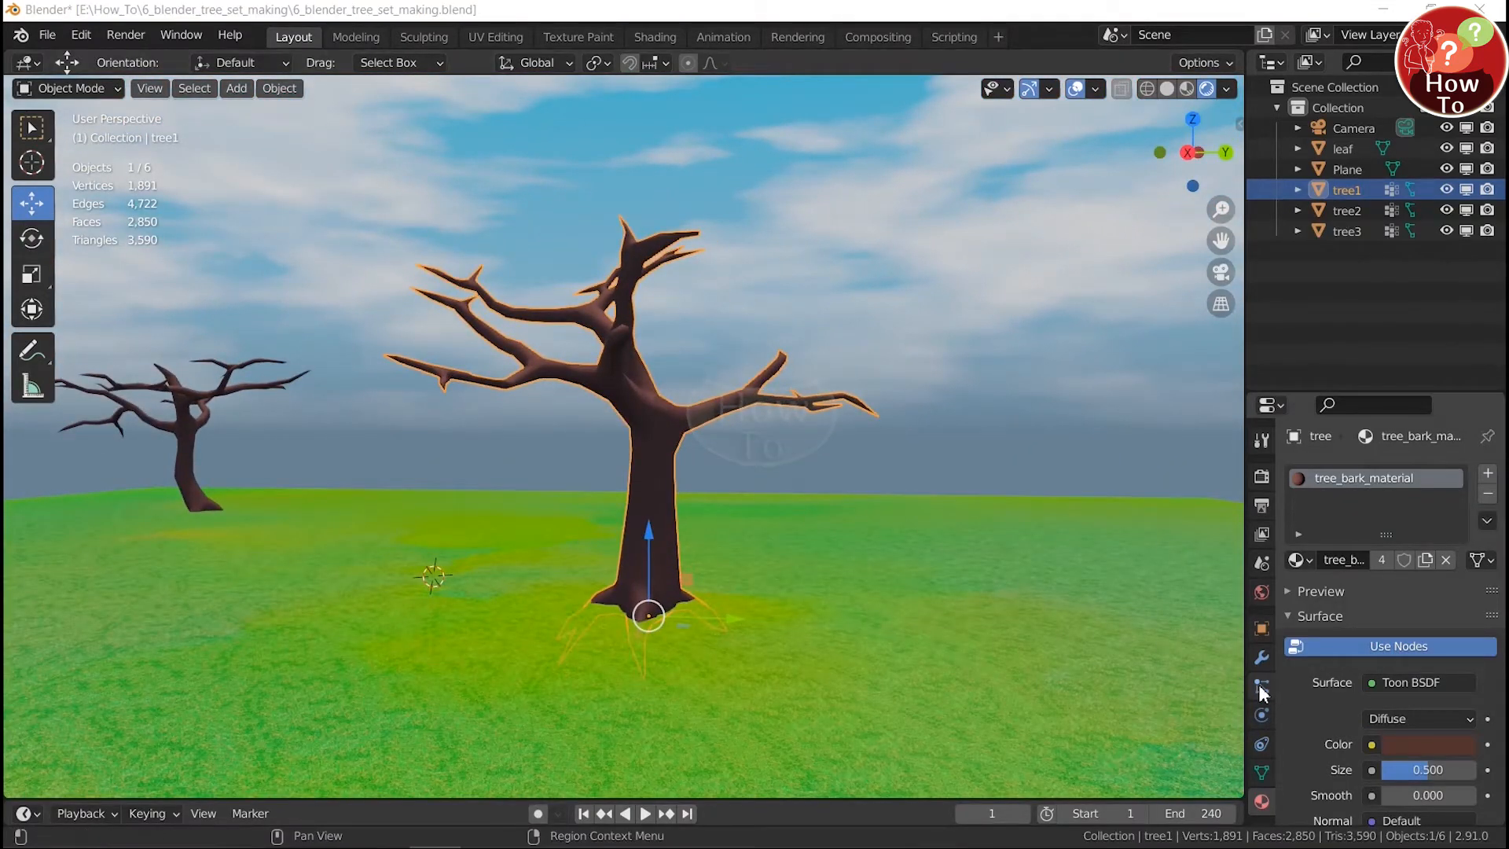
click(1261, 688)
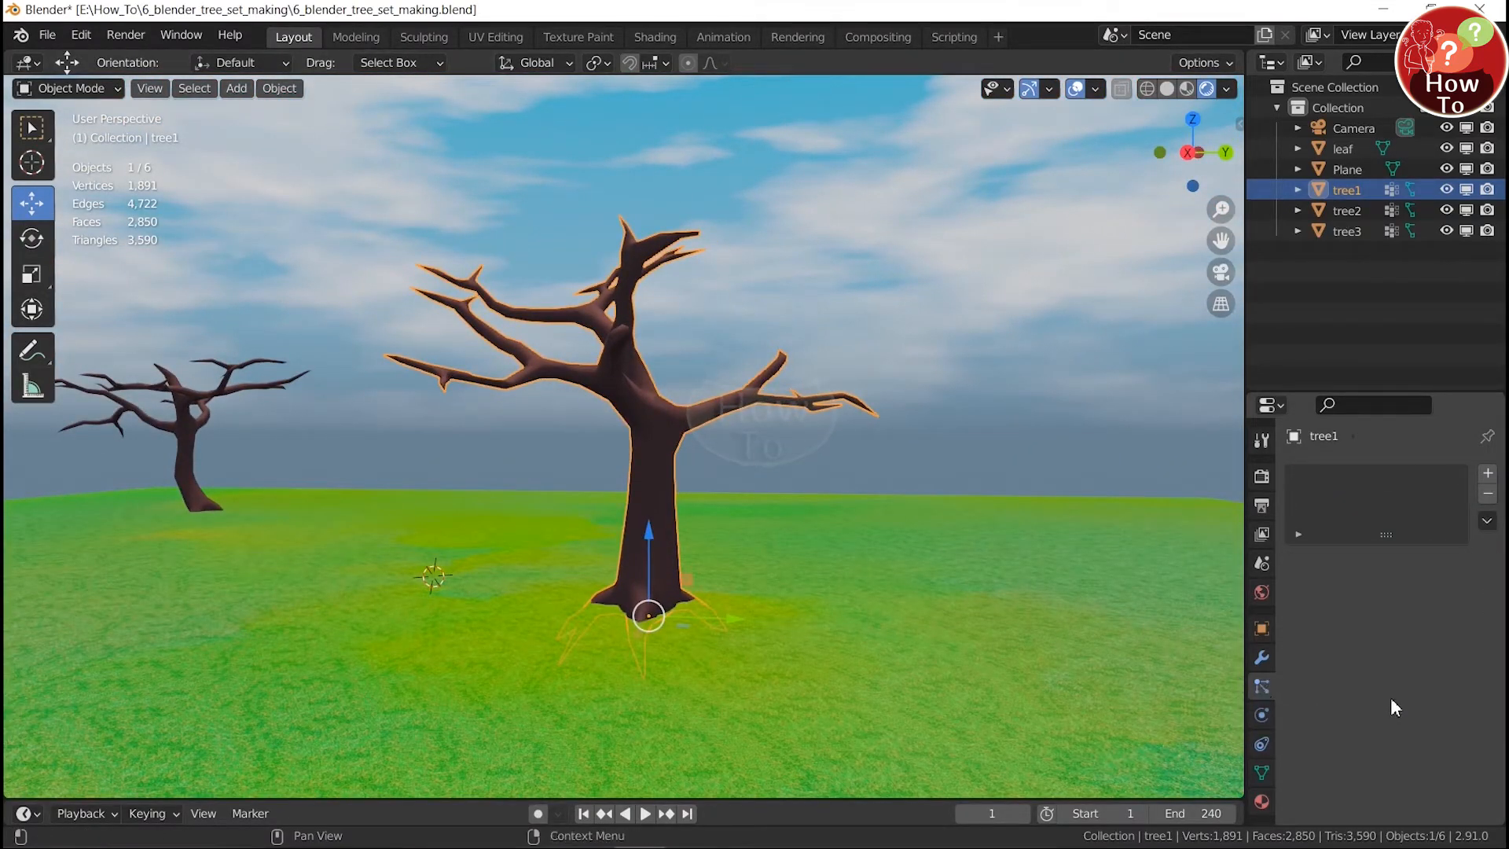
click(1488, 476)
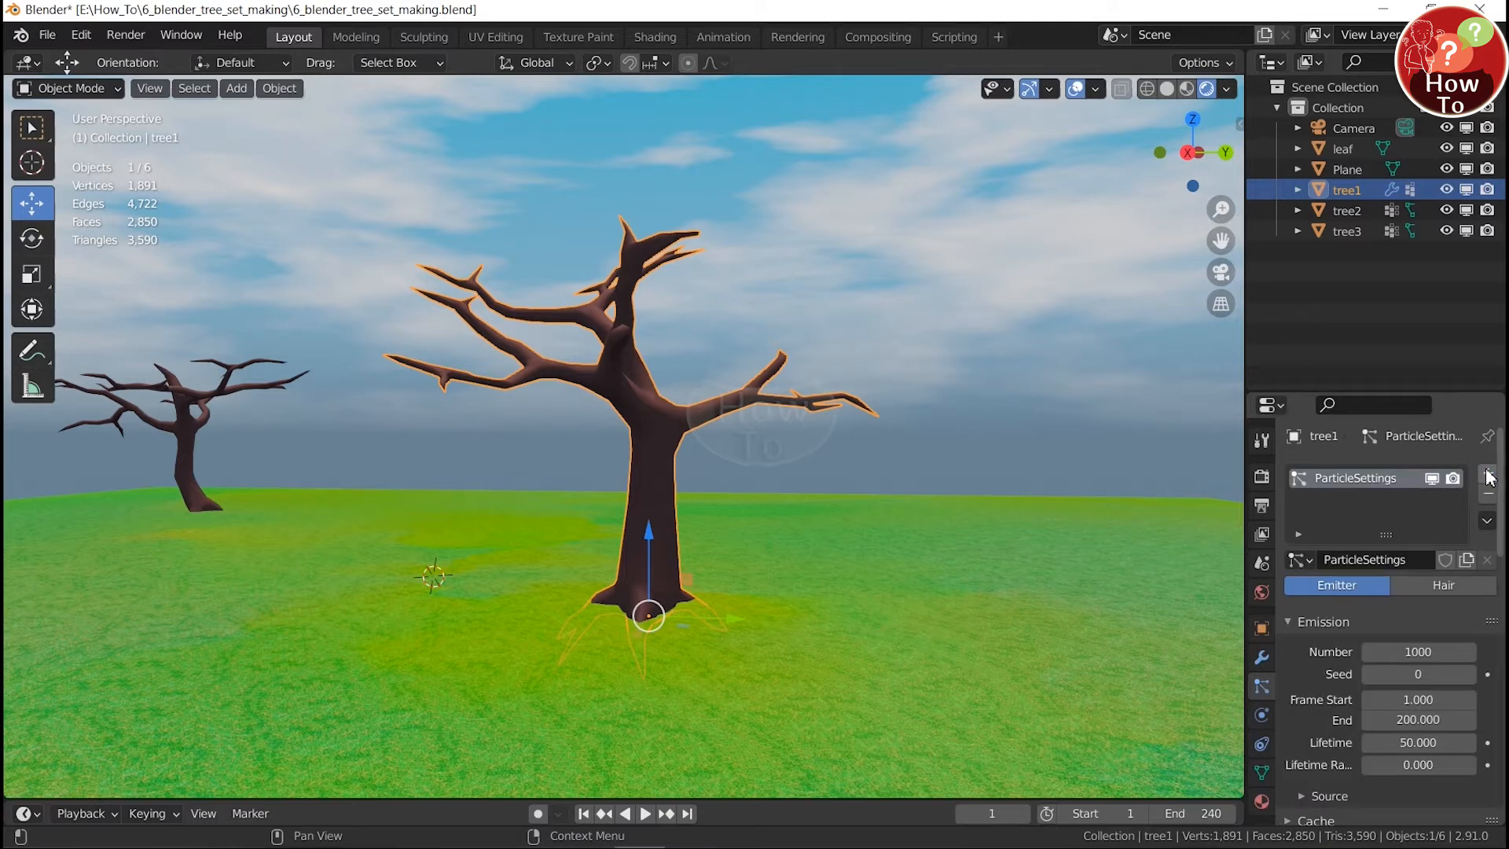
Step: Rename both tree1's new particle system and its particle settings to tree_leaf
double_click(1354, 479)
text(tr)
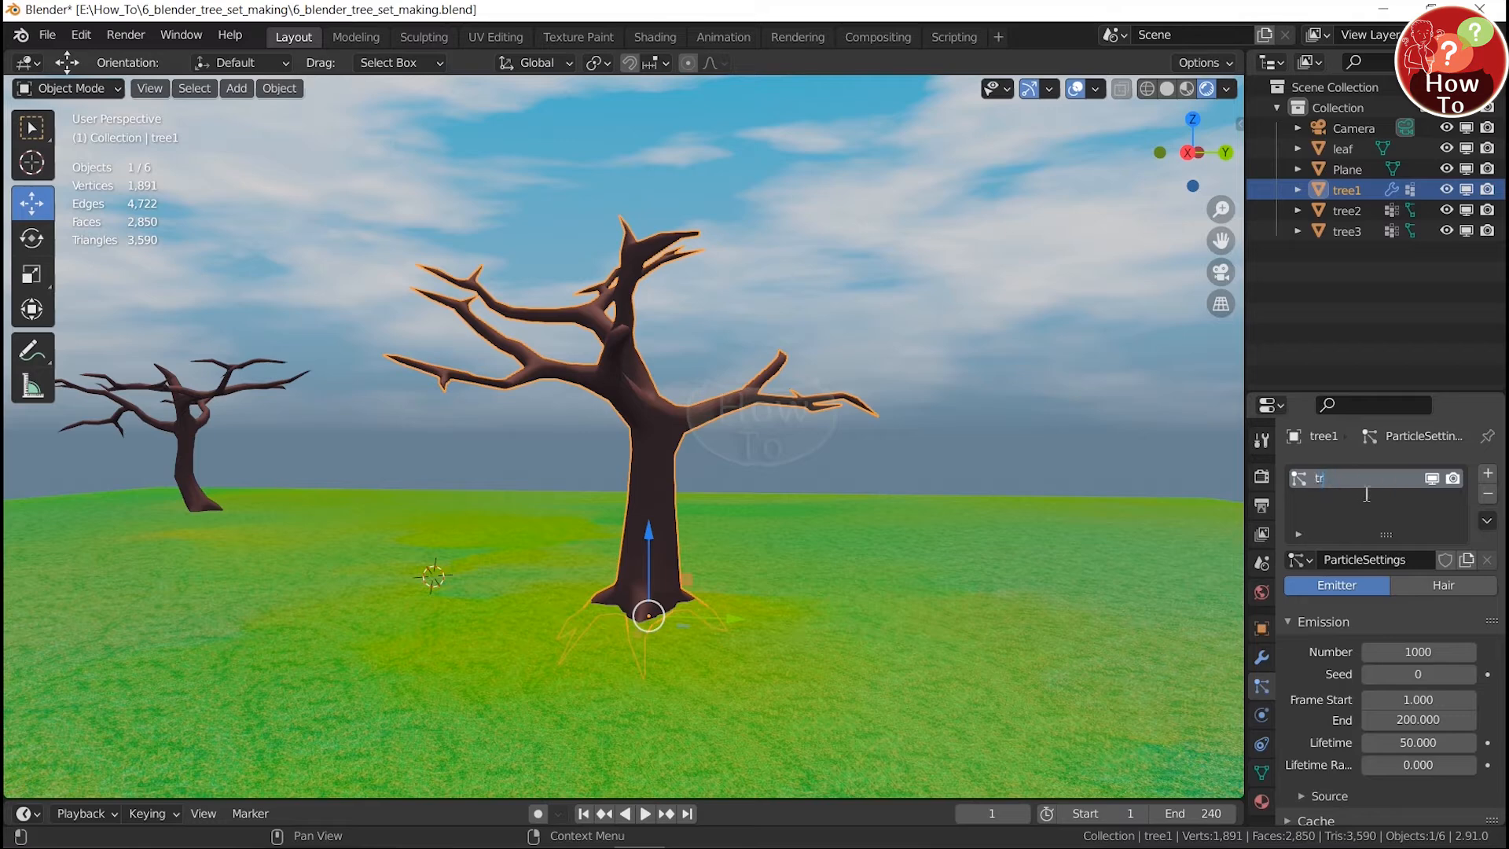
text(ee_leaf)
key(Return)
double_click(1365, 561)
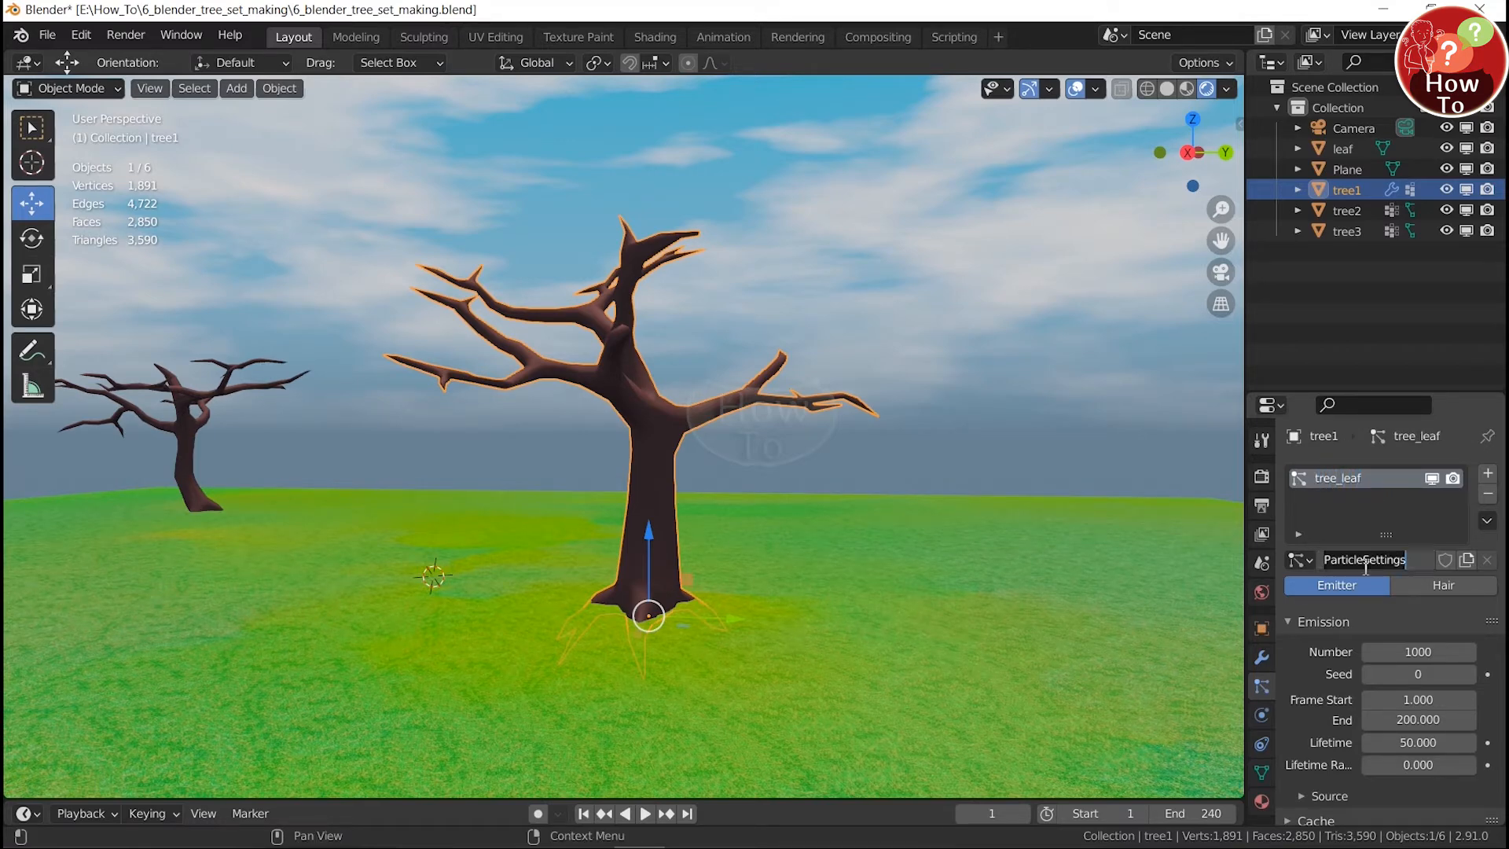
text(tree_leaf)
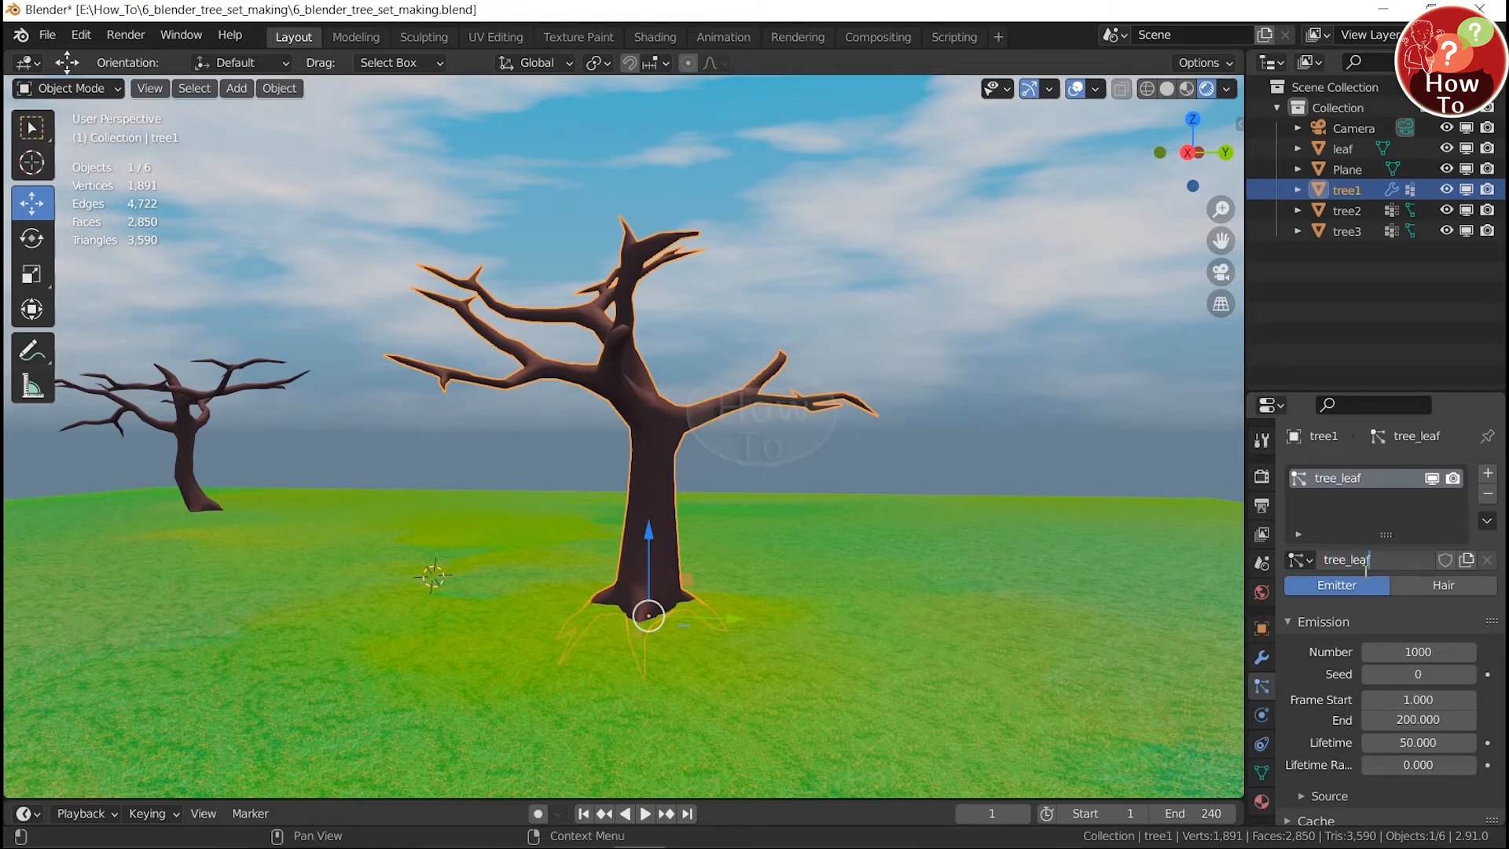
key(Return)
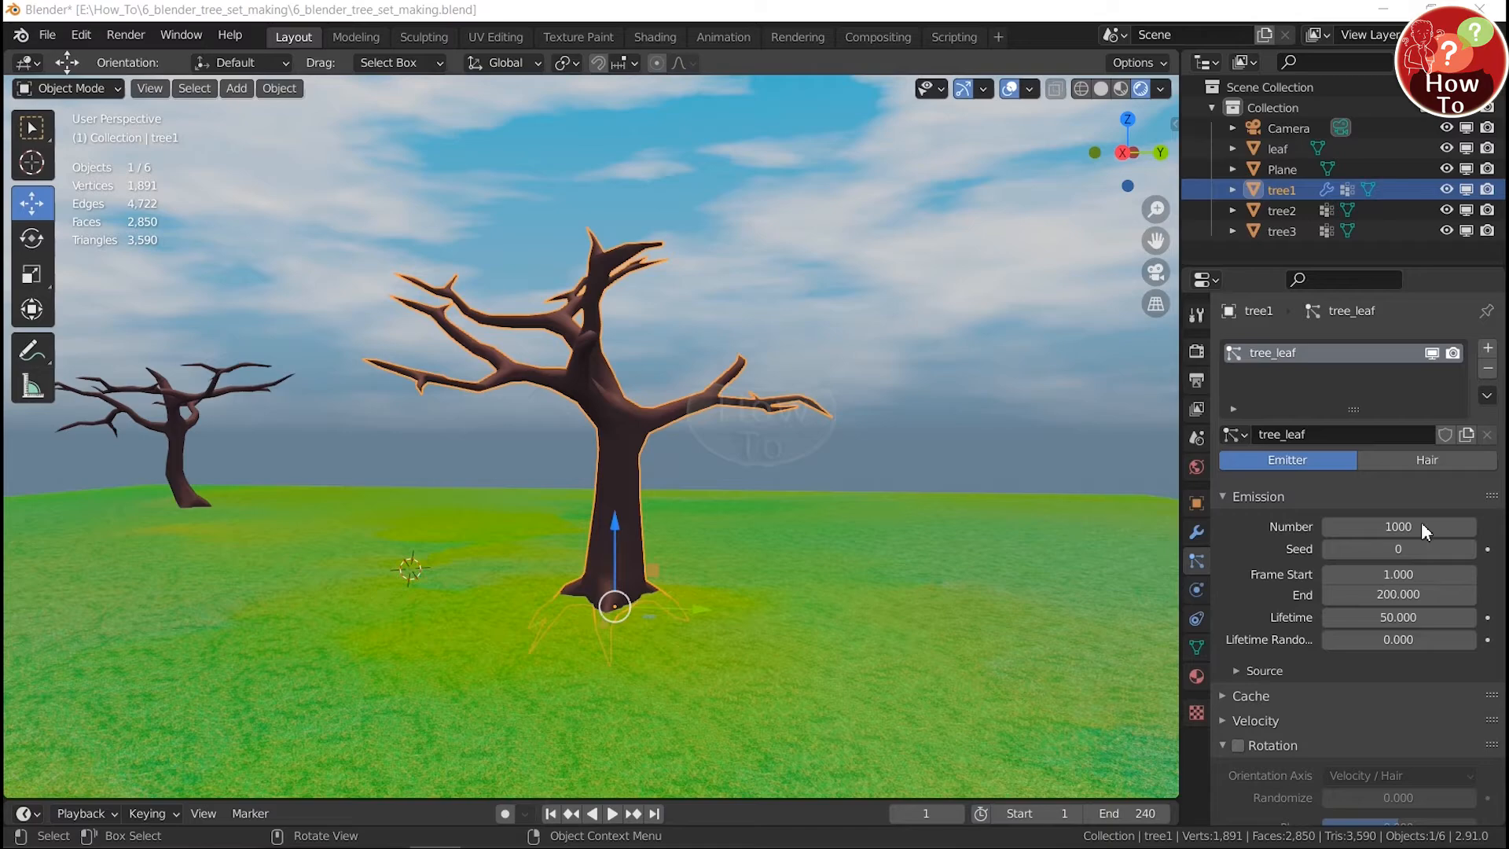
Step: Switch the tree_leaf particle system to the Hair type and enable its Advanced settings
click(1412, 457)
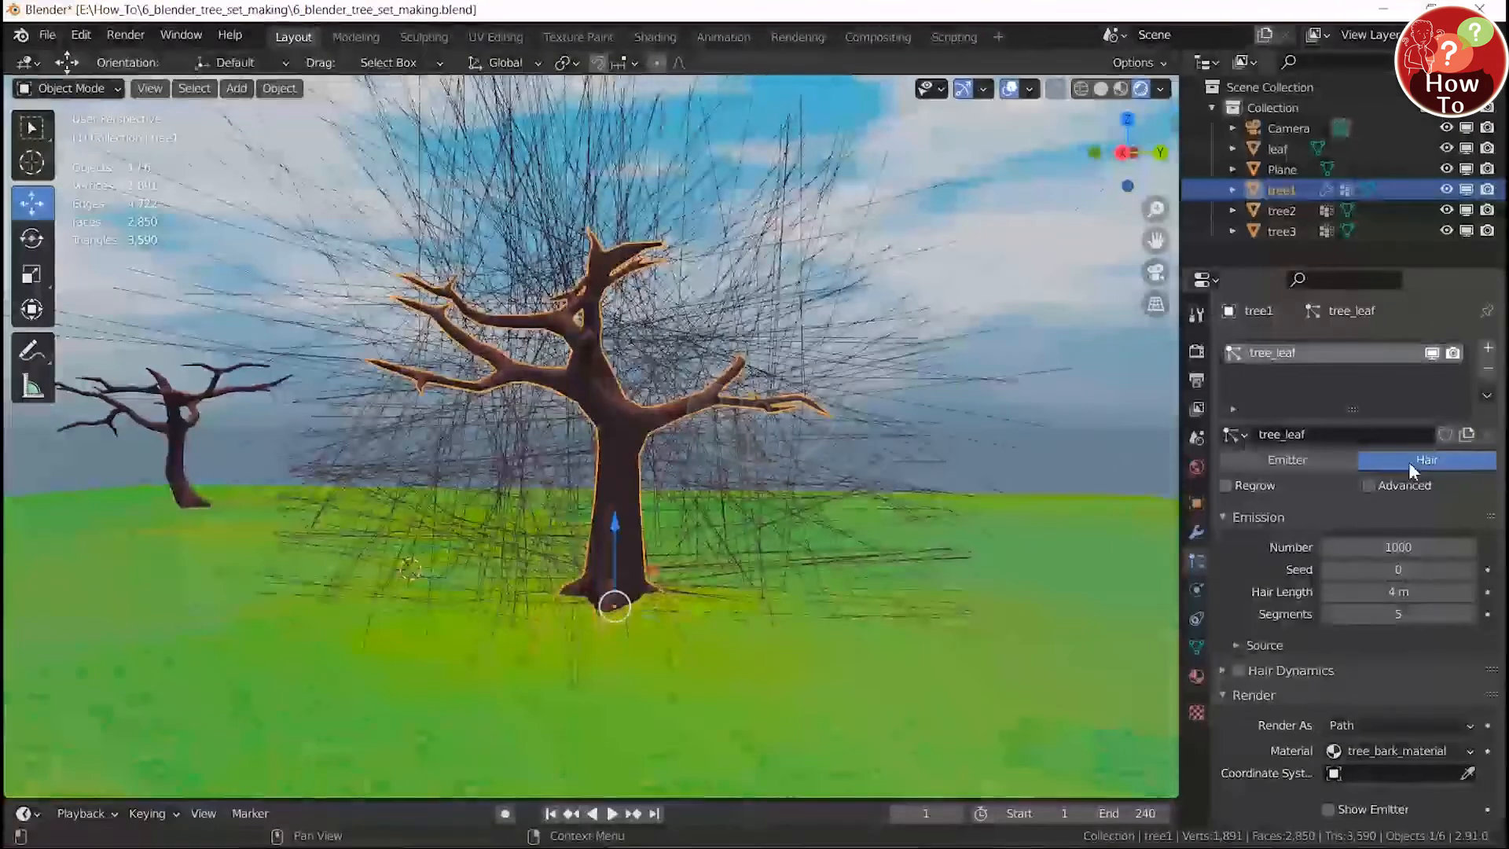
scroll(786, 426, down, 1)
scroll(786, 426, down, 1)
shift+middle_drag(775, 398, 766, 448)
scroll(769, 455, up, 2)
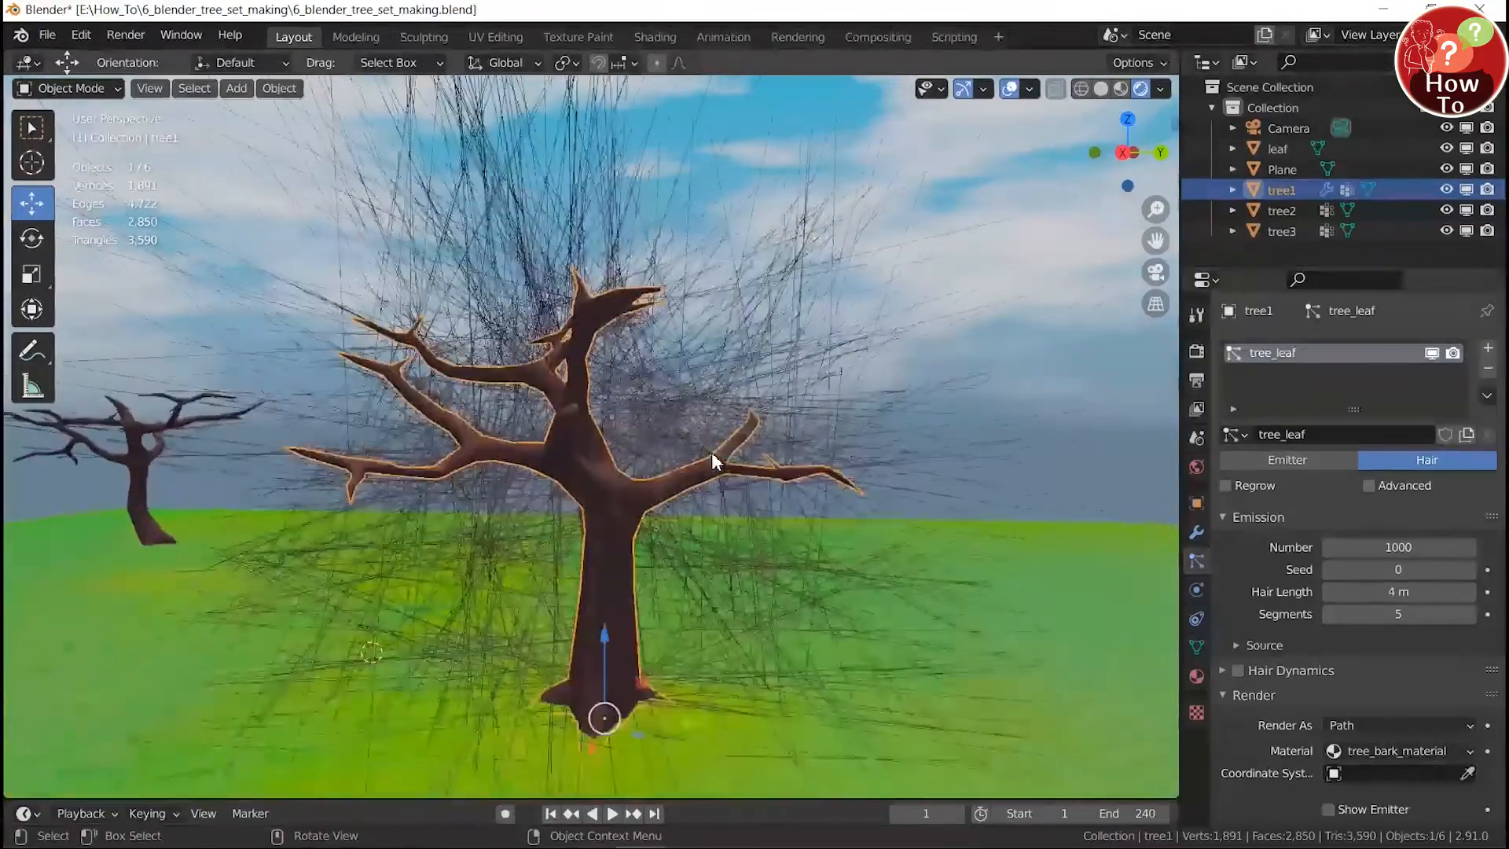
click(1368, 486)
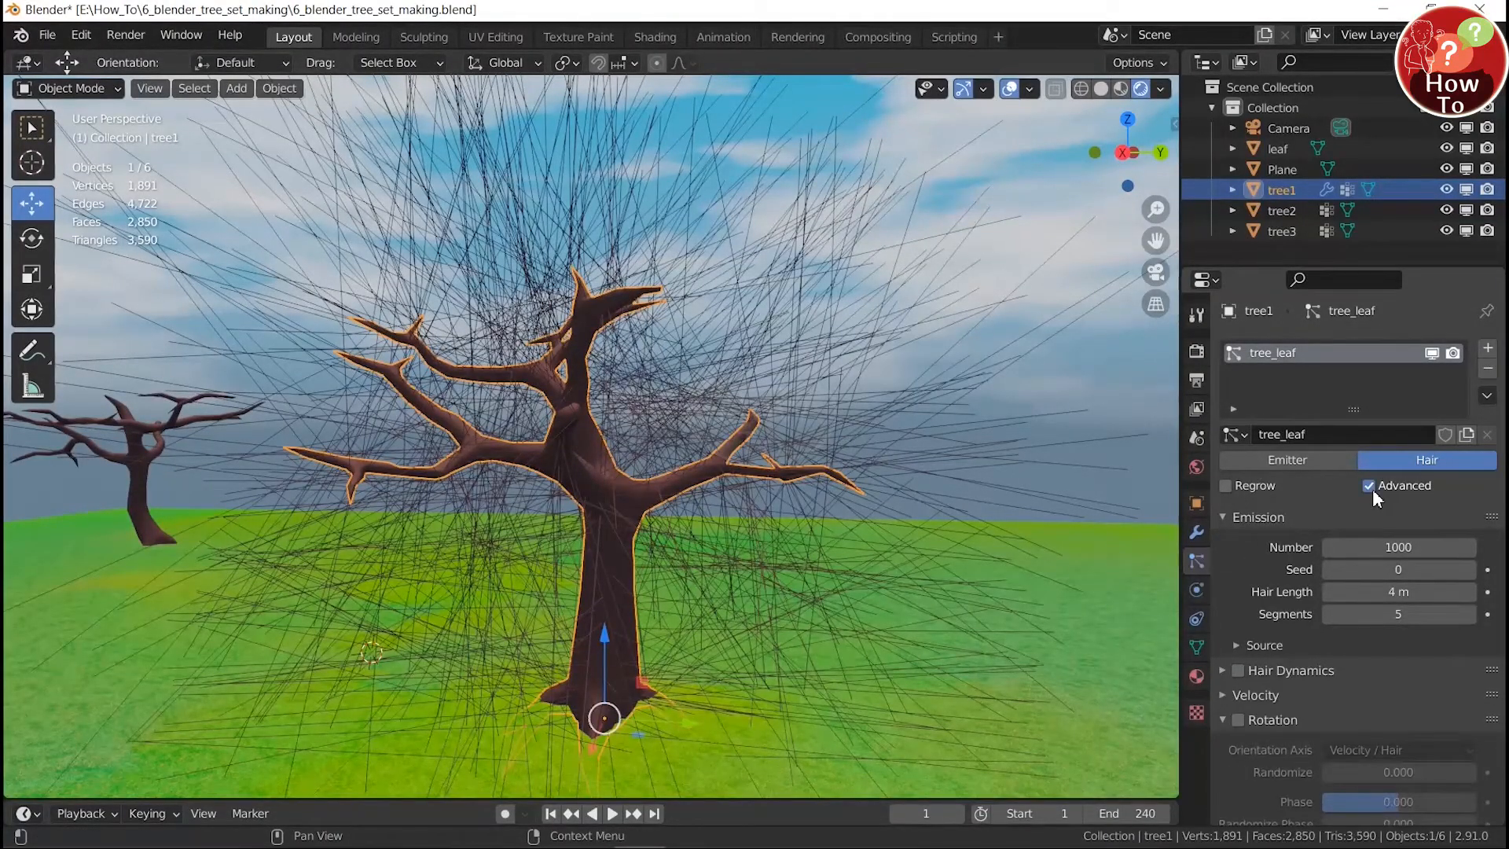
Step: Set the number of emitted hair particles on tree1 to 500
scroll(1375, 503, down, 1)
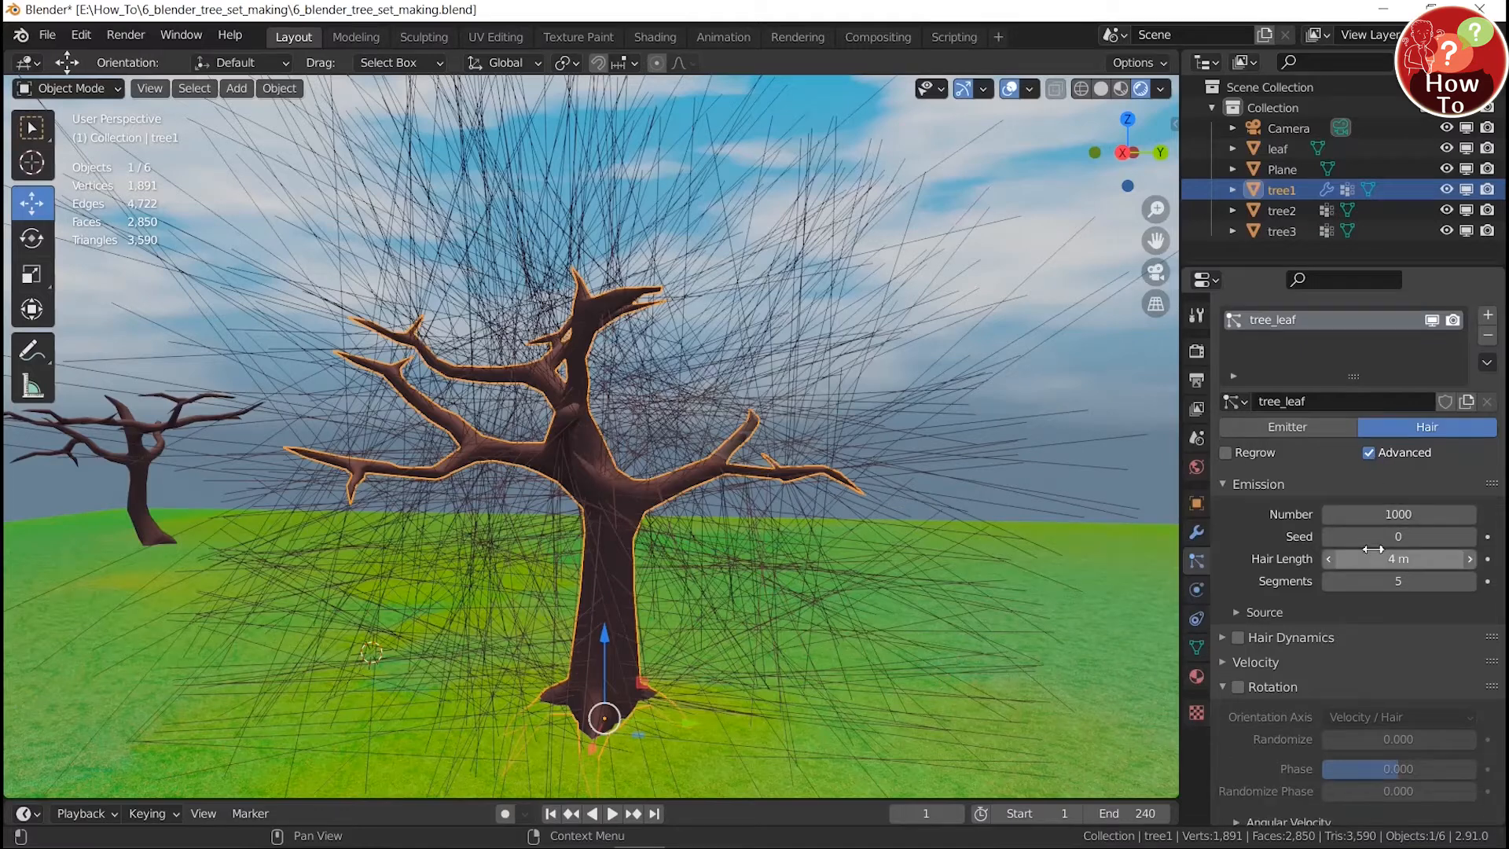
click(1395, 514)
text(500)
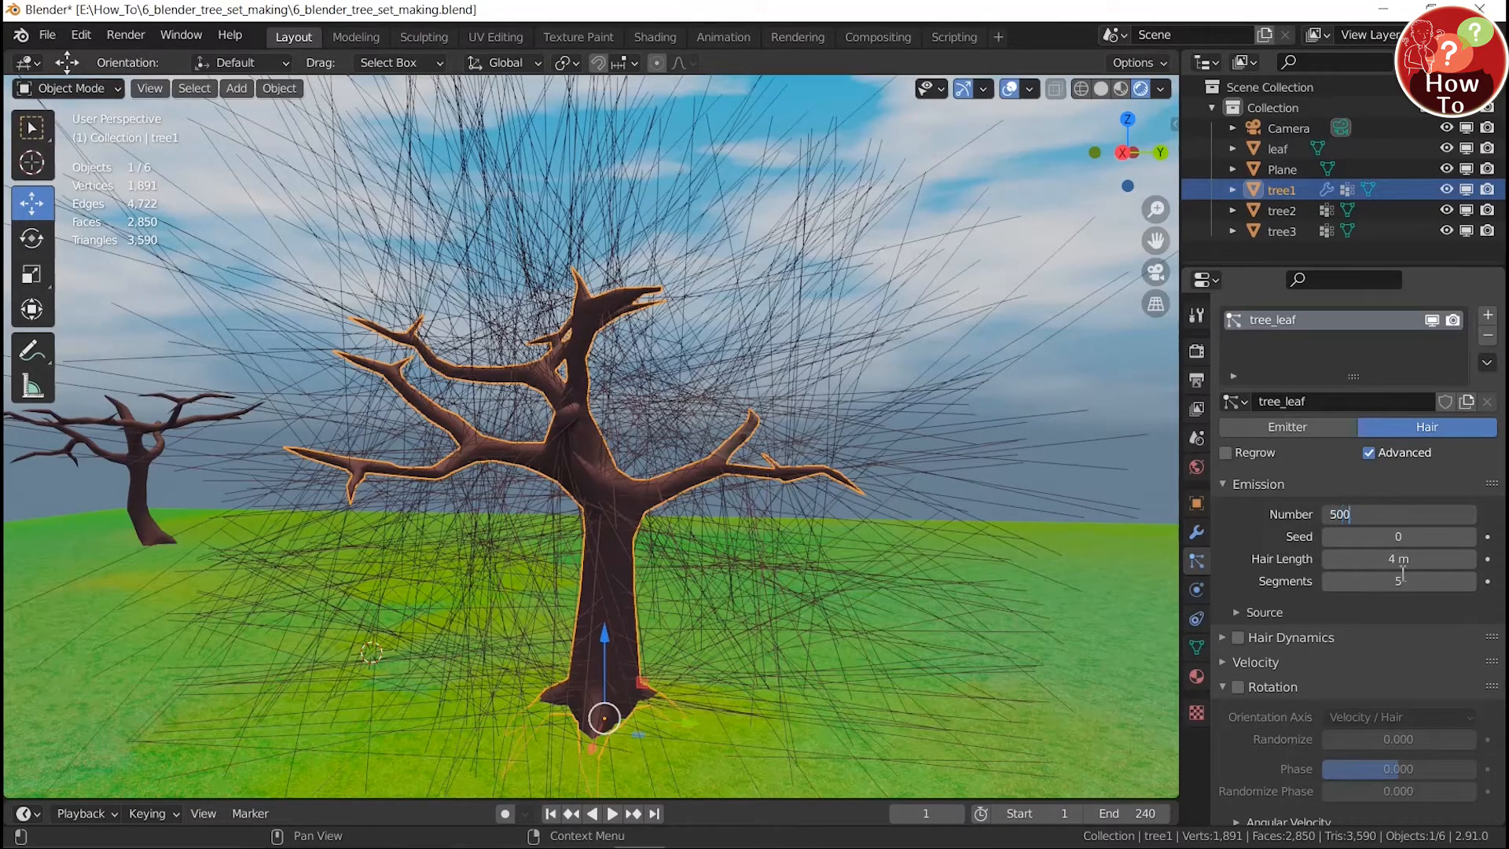
key(Return)
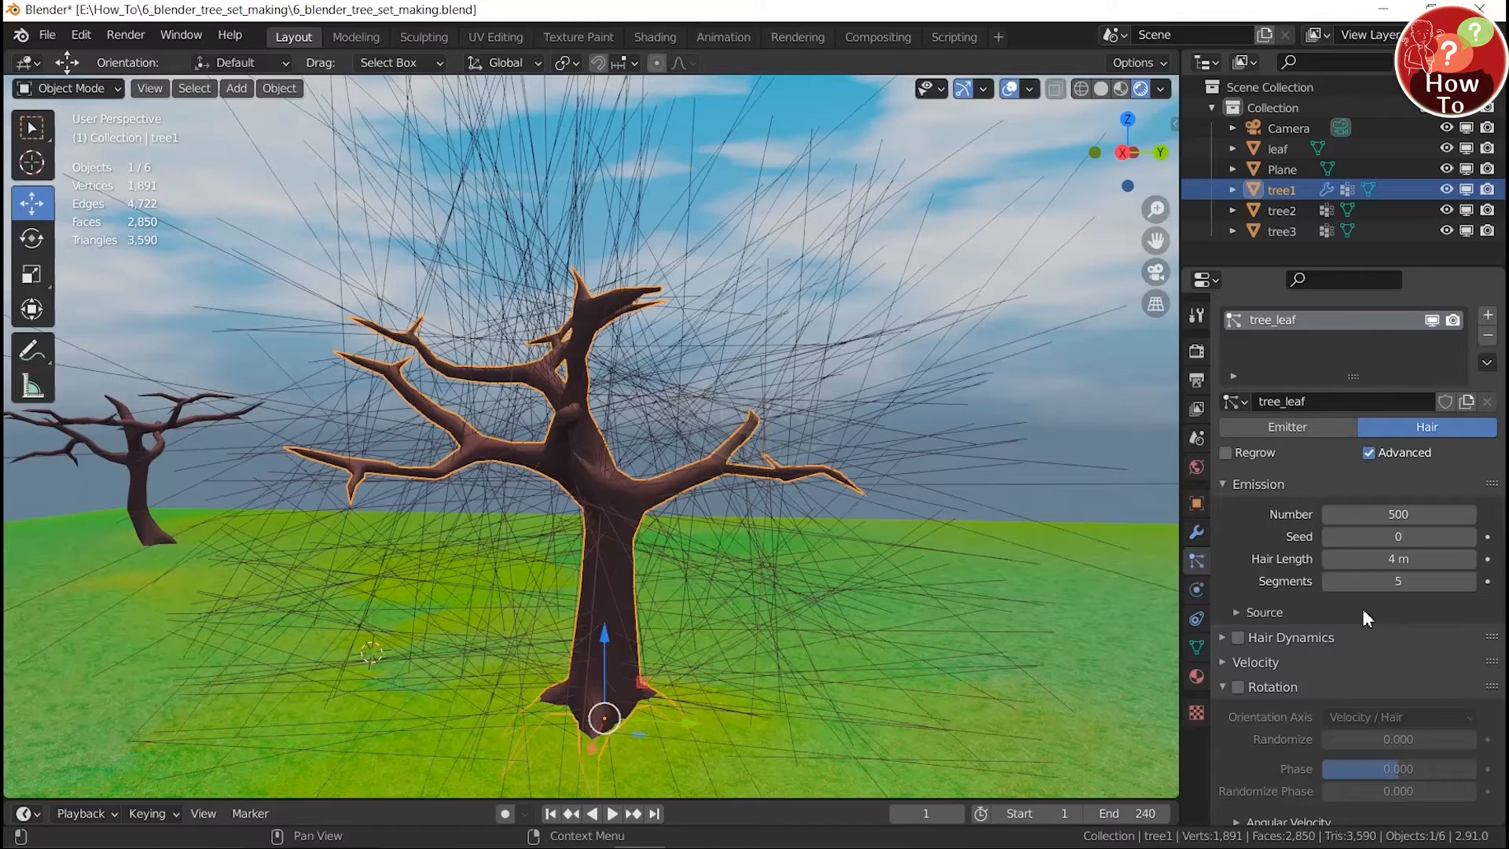
Step: Render tree1's particles as Object and set their render scale to 0.1
scroll(1362, 608, down, 5)
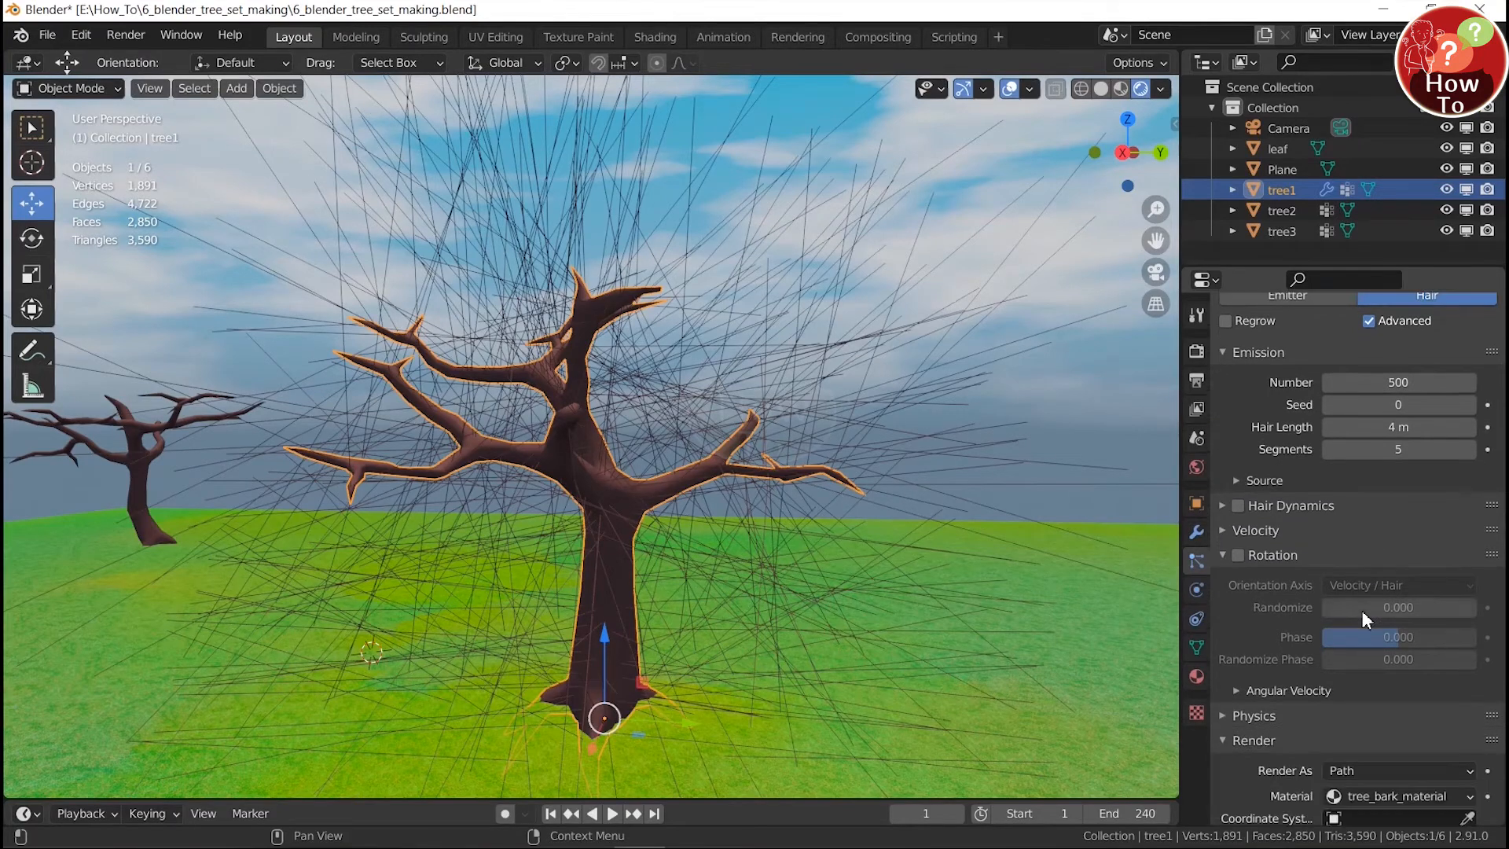
scroll(1361, 609, down, 5)
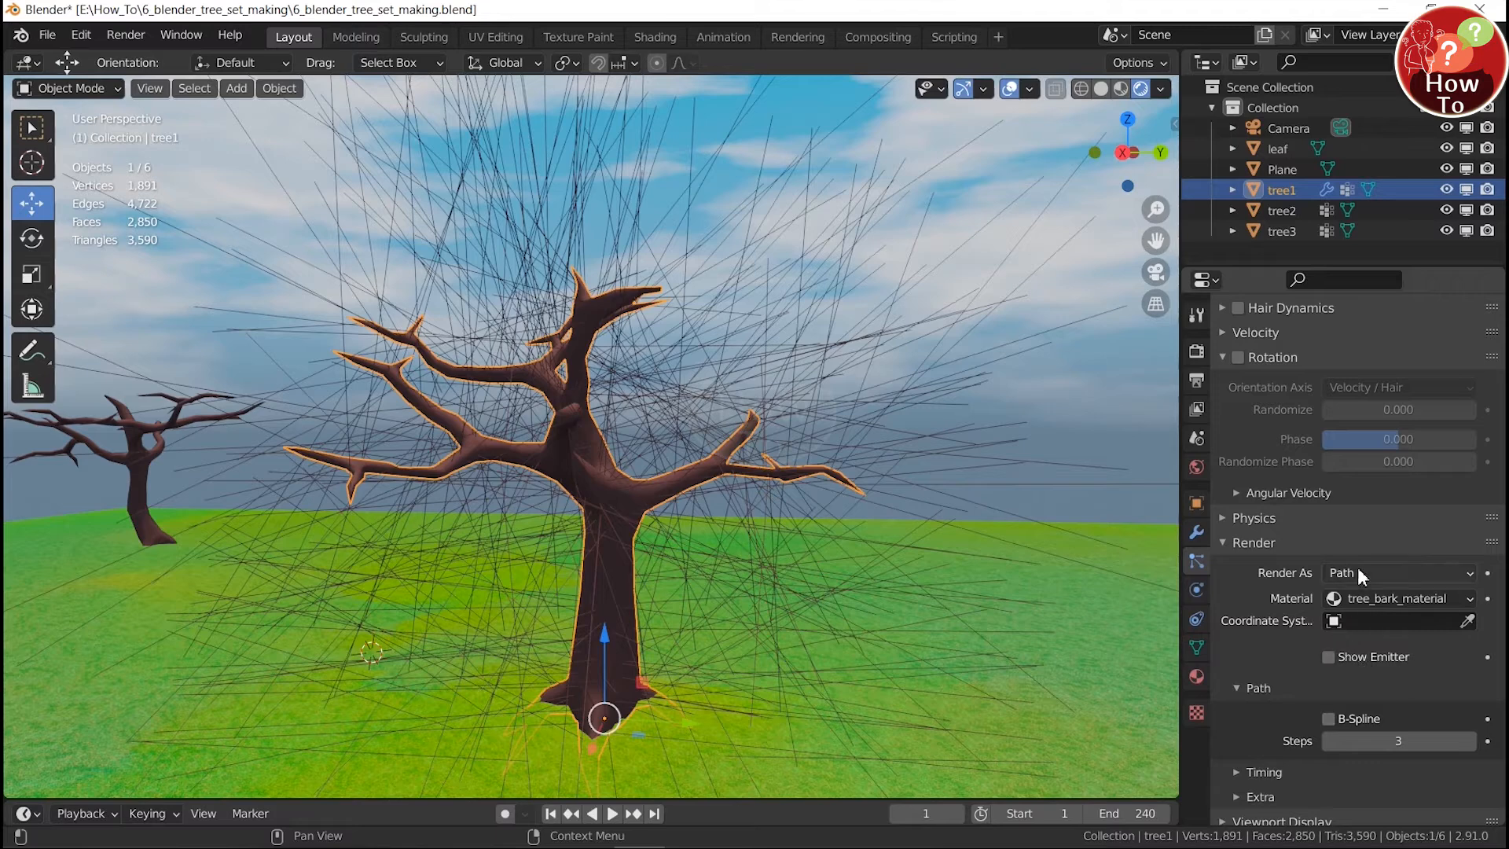
click(1357, 569)
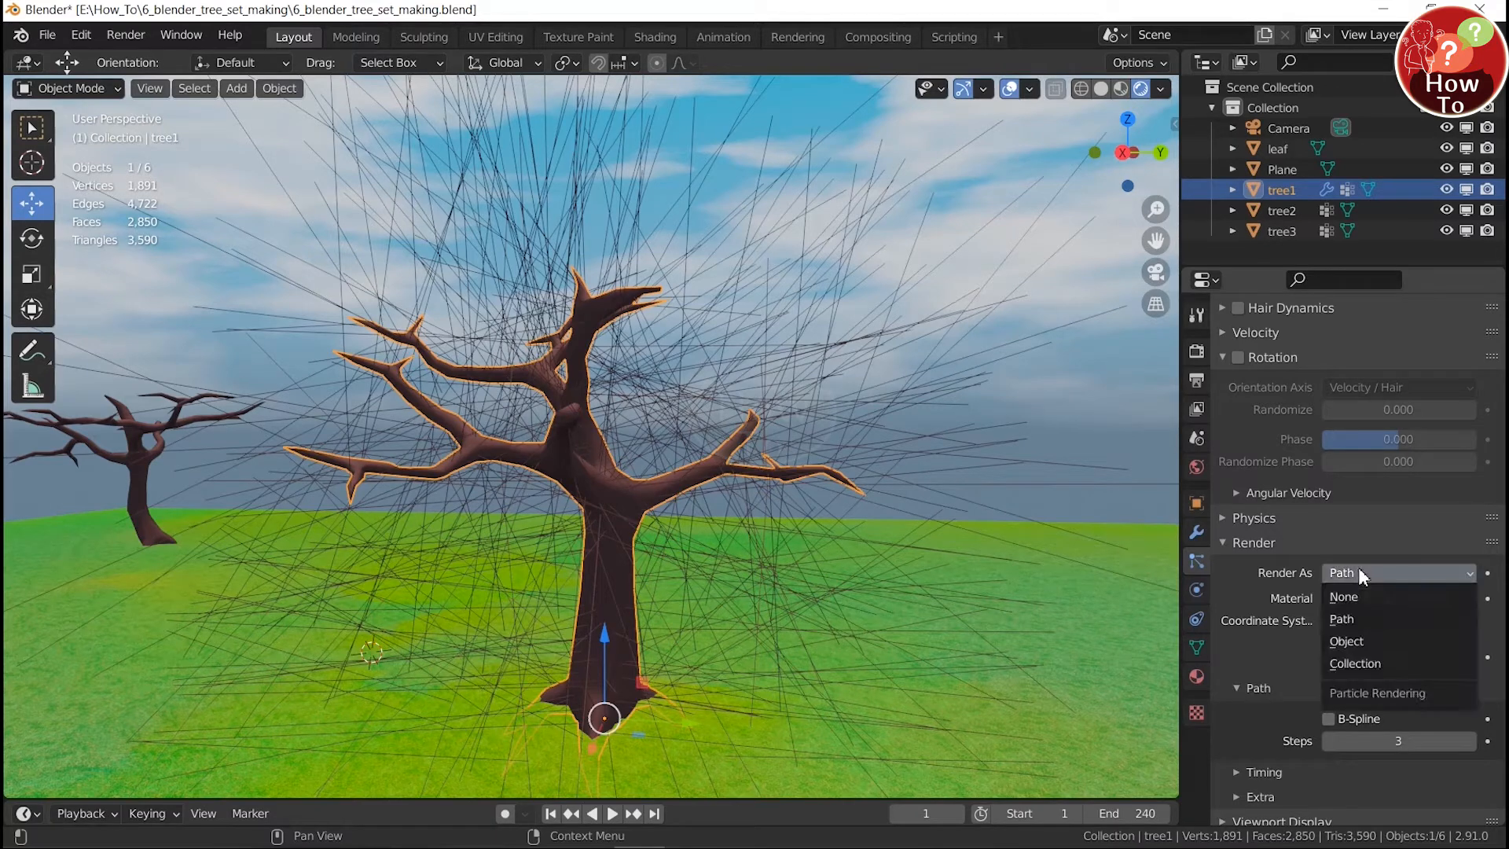
click(1359, 639)
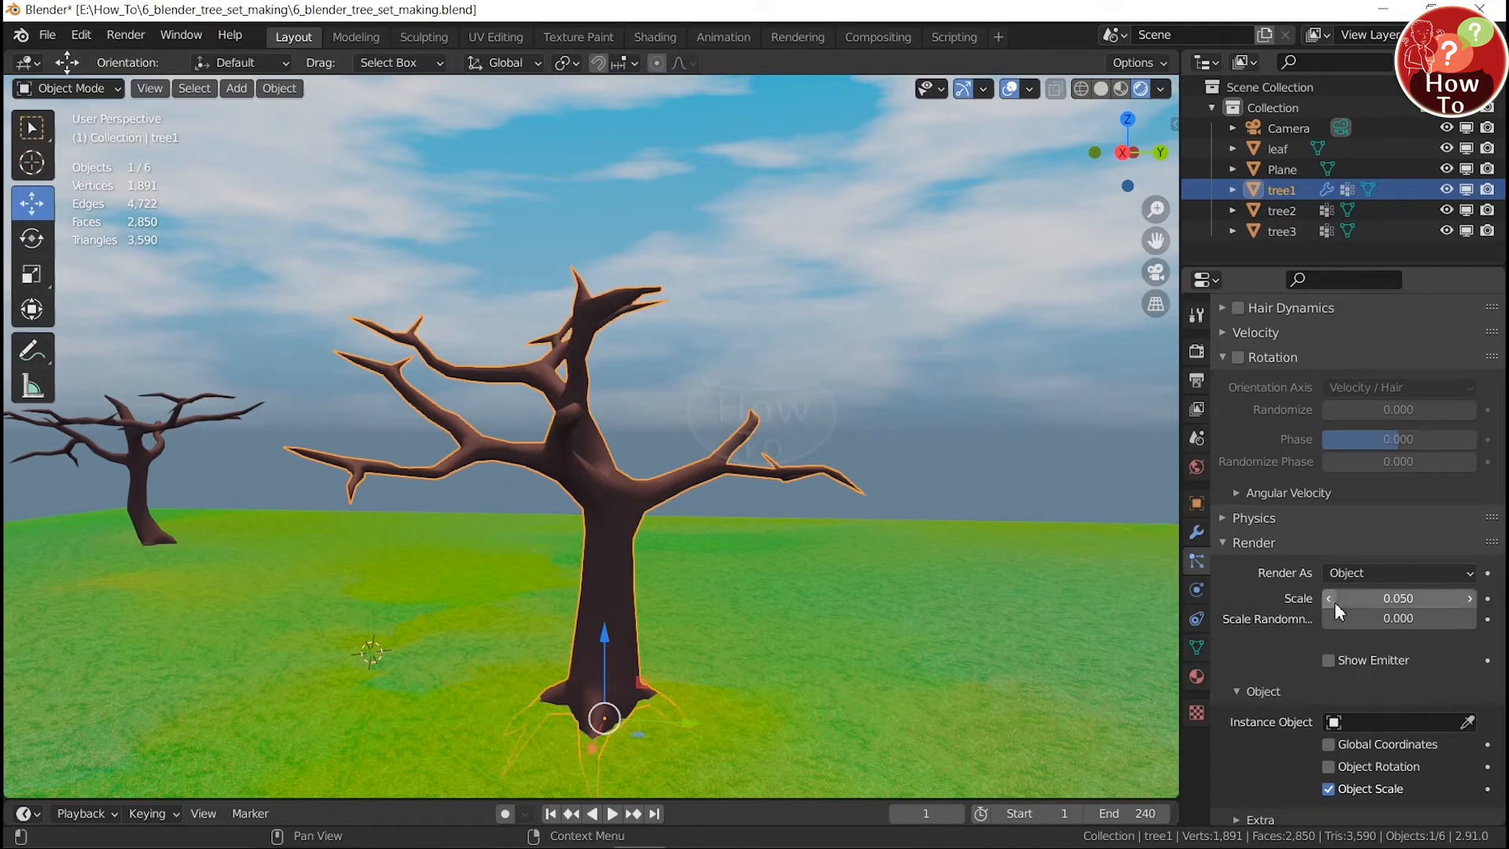
click(1379, 600)
text(0.1)
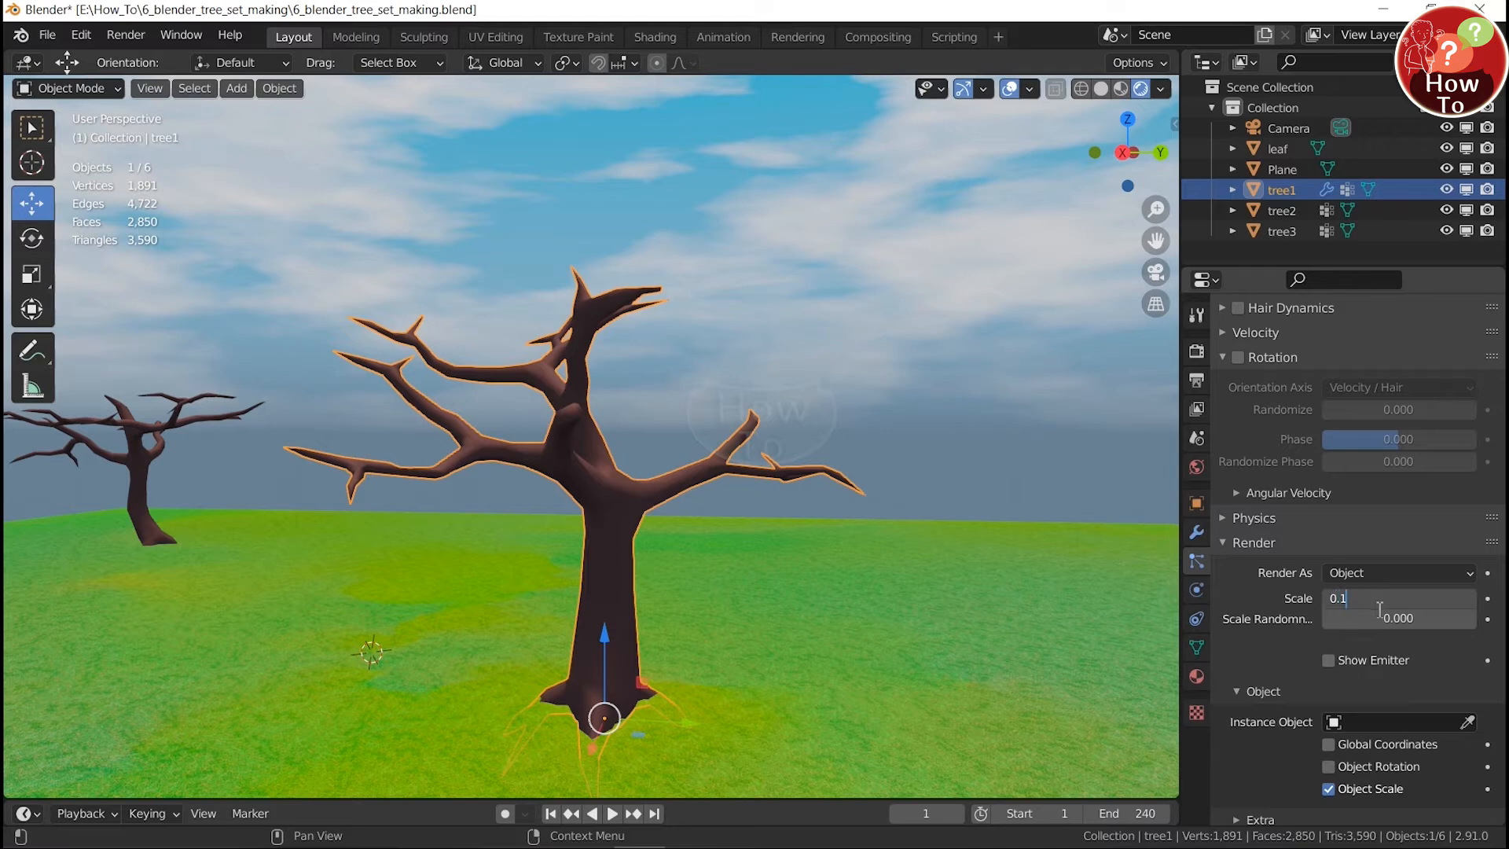
key(Return)
Step: Assign the leaf object as the instance object for tree1's particles
scroll(1249, 649, down, 4)
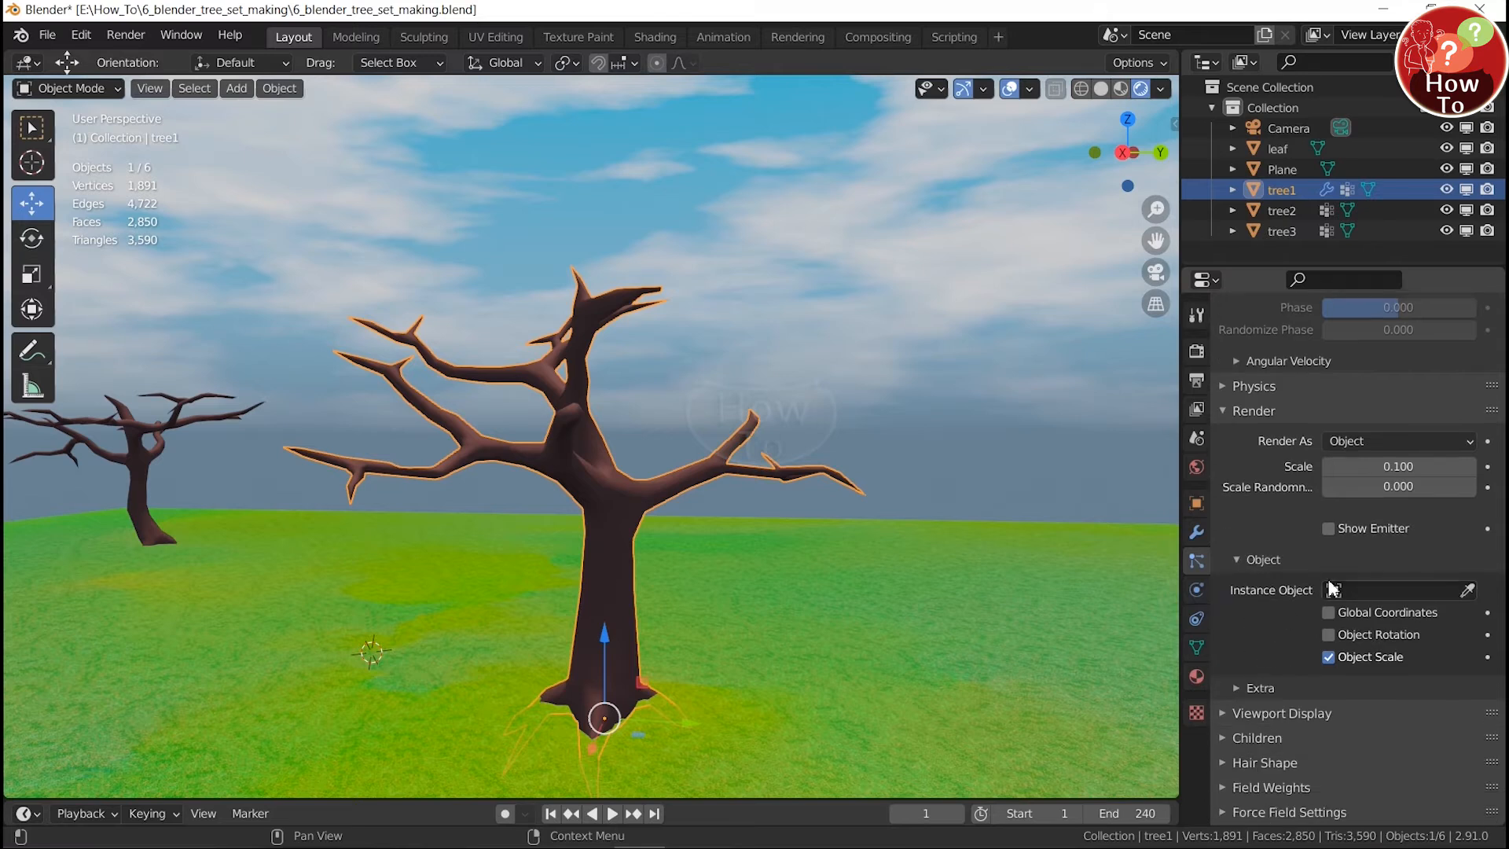
click(1369, 590)
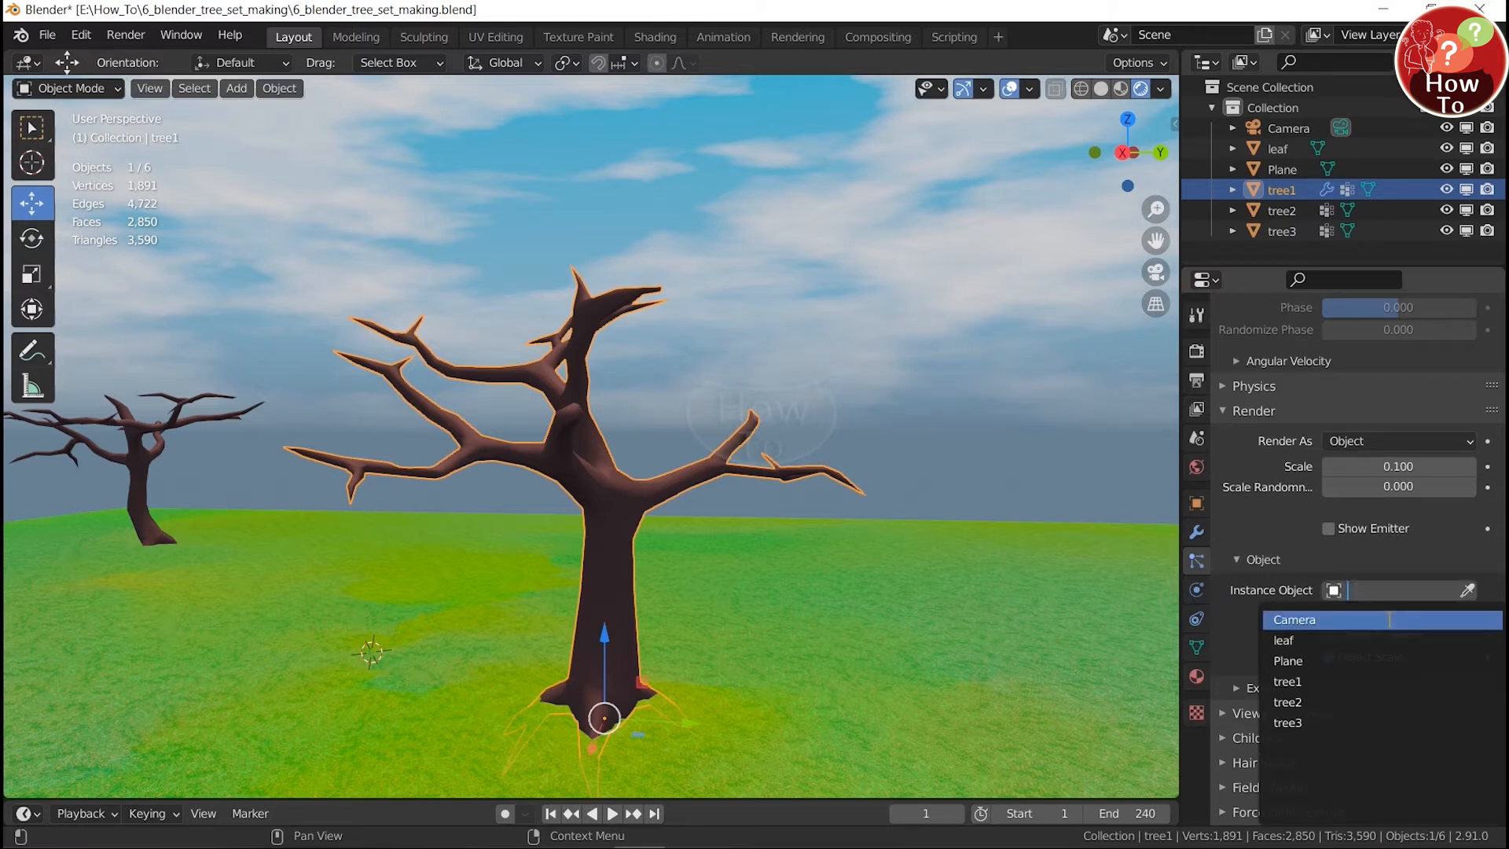
text(lea)
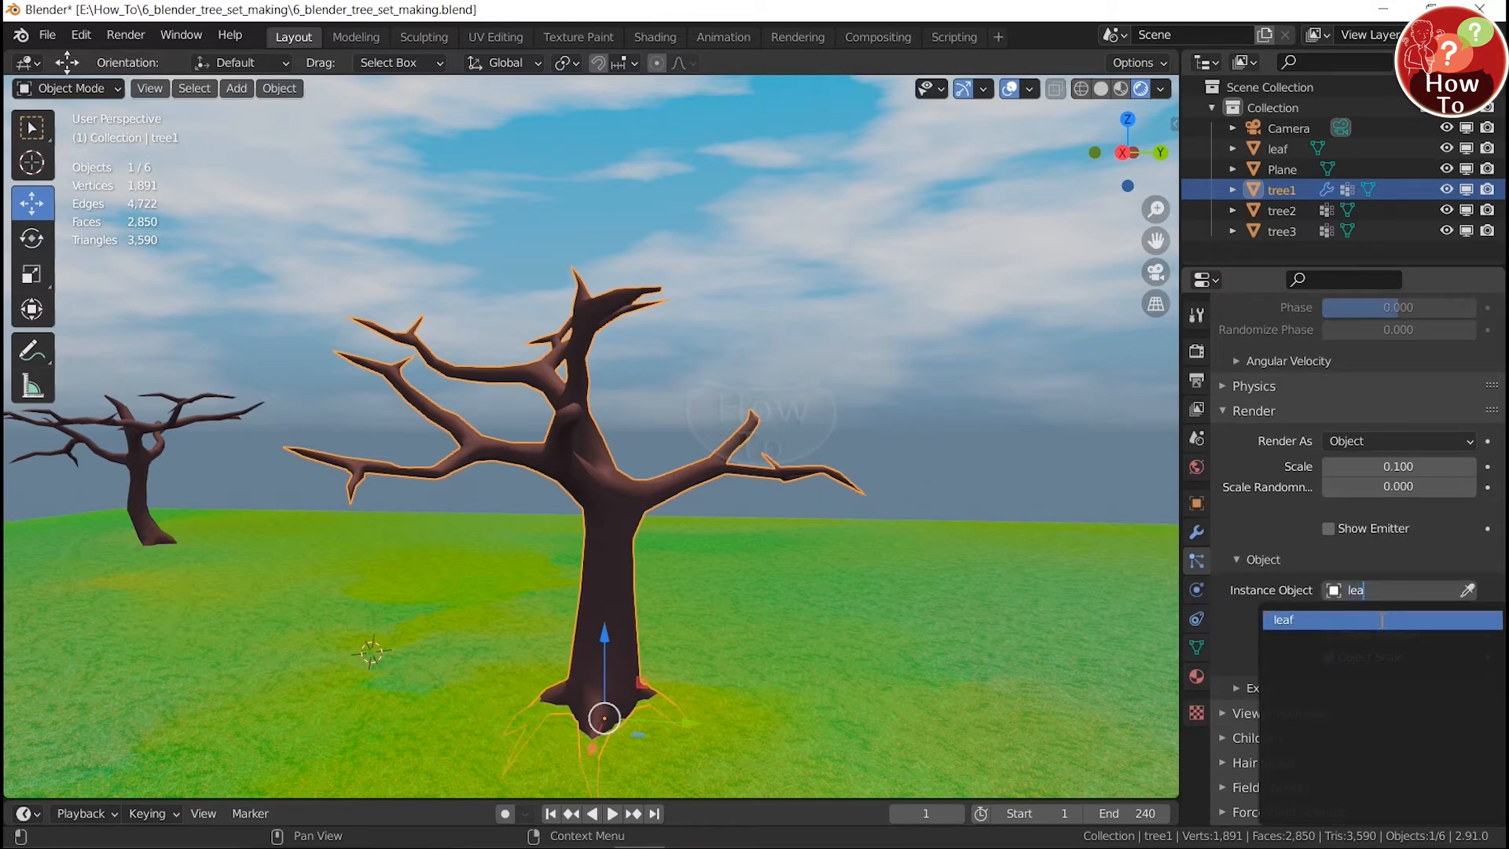
click(1378, 617)
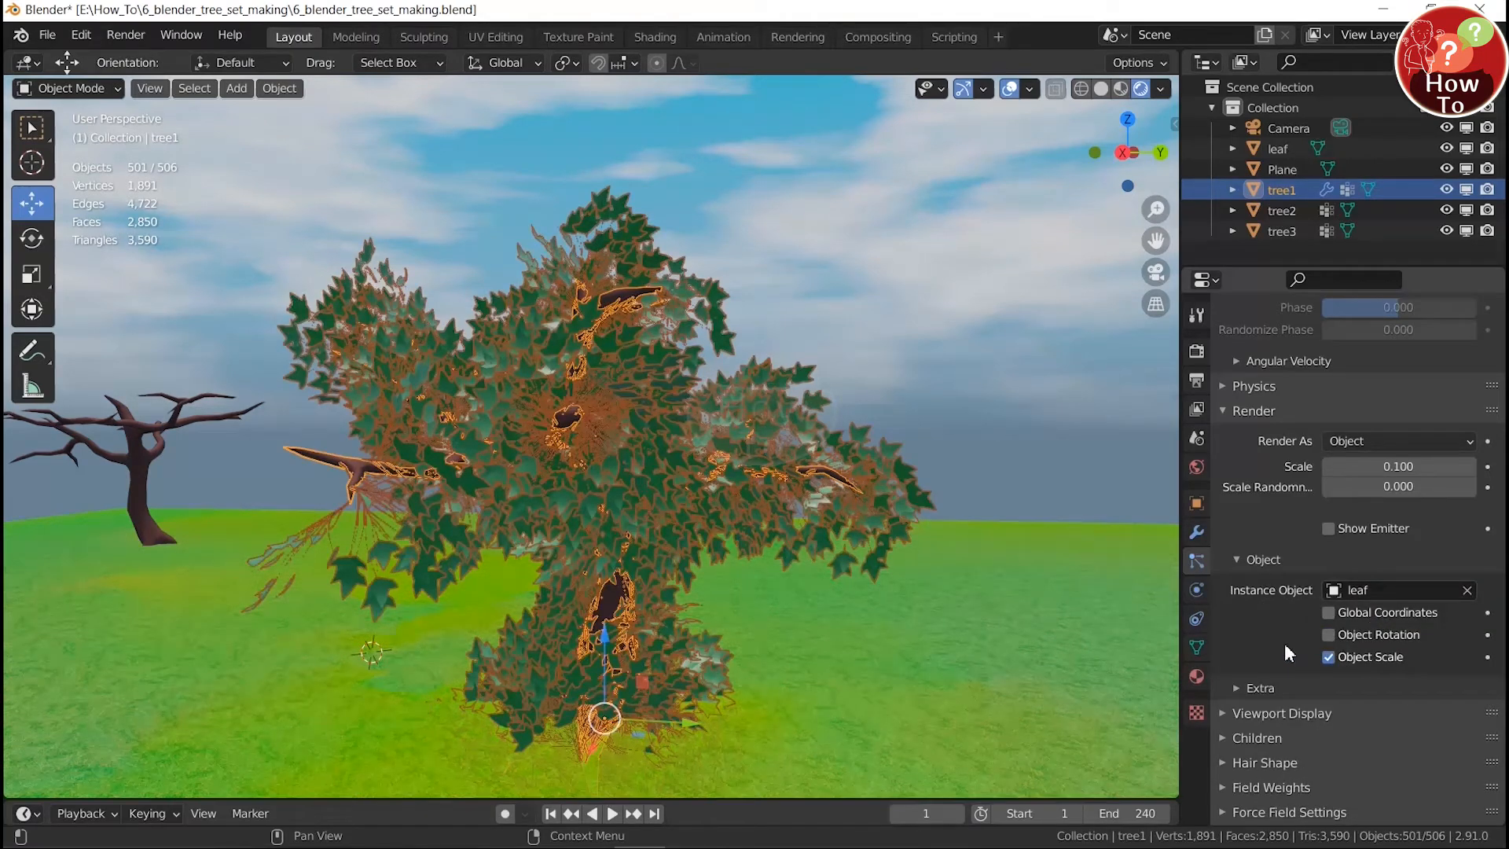
Step: Limit the particle density on tree1 to the leaf_area vertex group
scroll(1284, 643, down, 6)
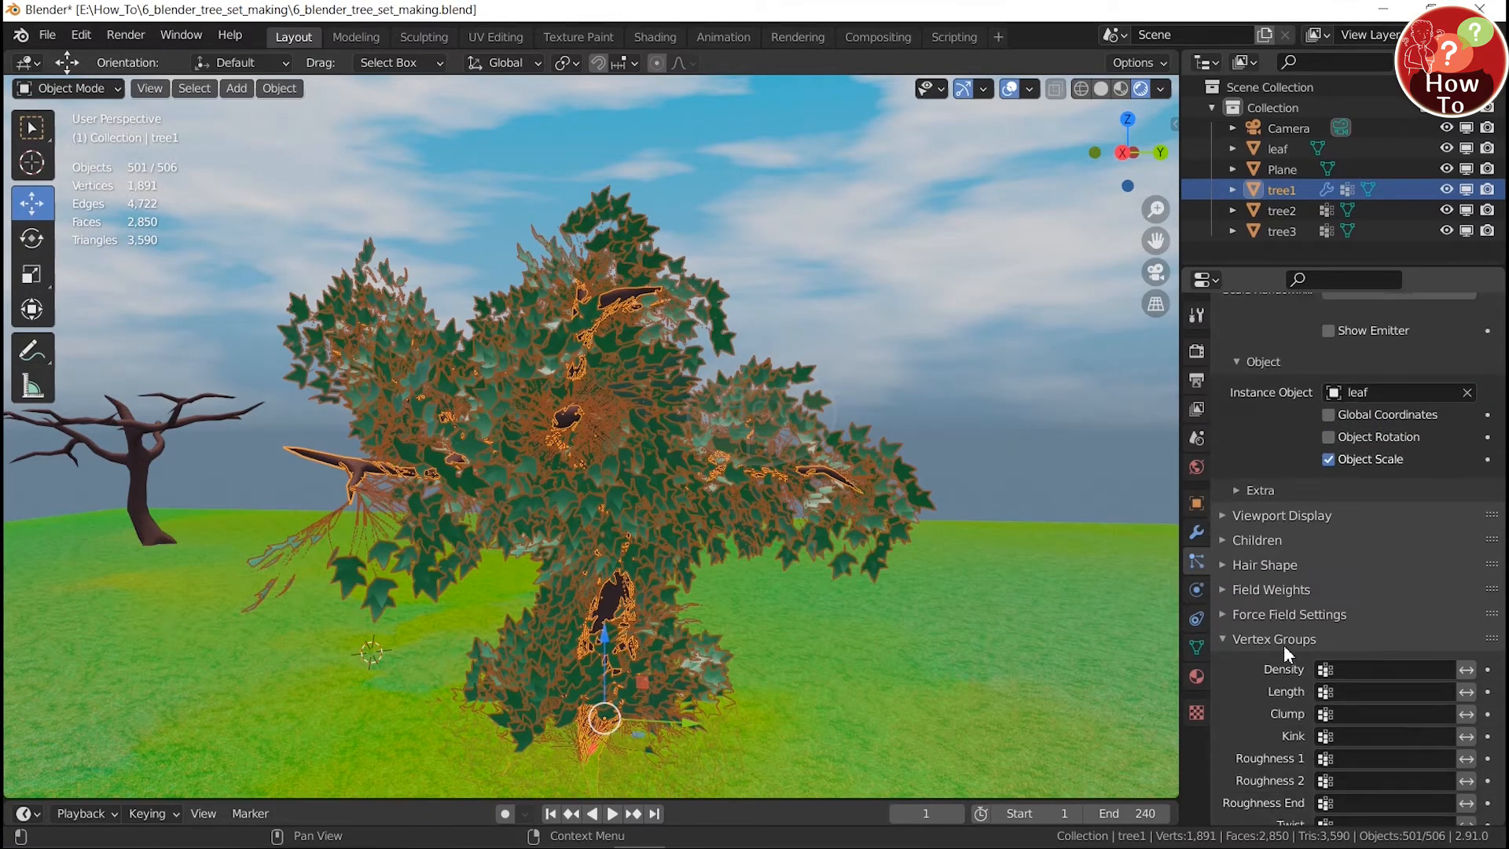
scroll(1284, 646, down, 1)
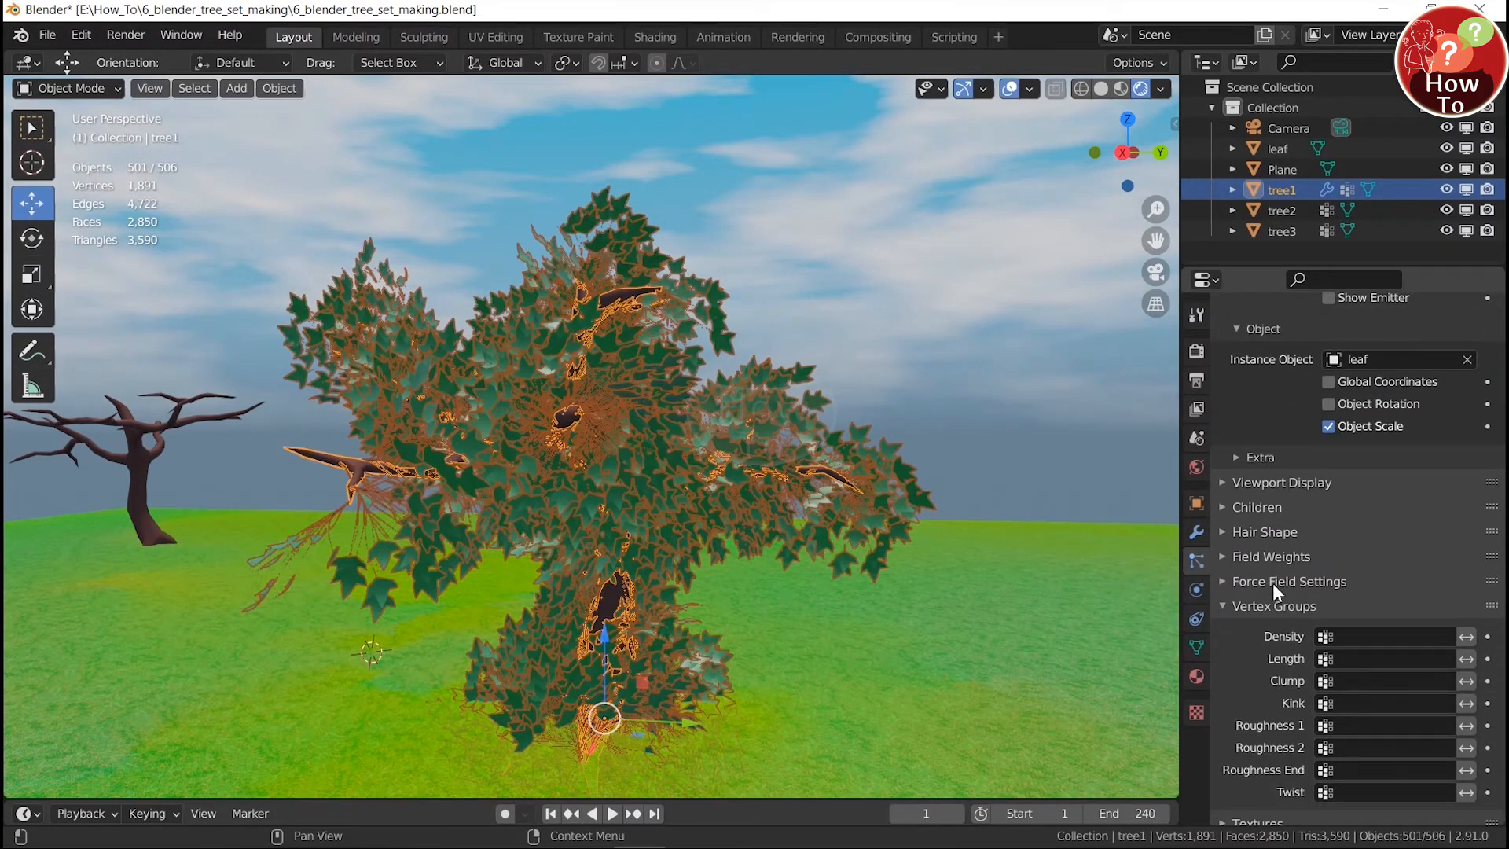
click(1371, 633)
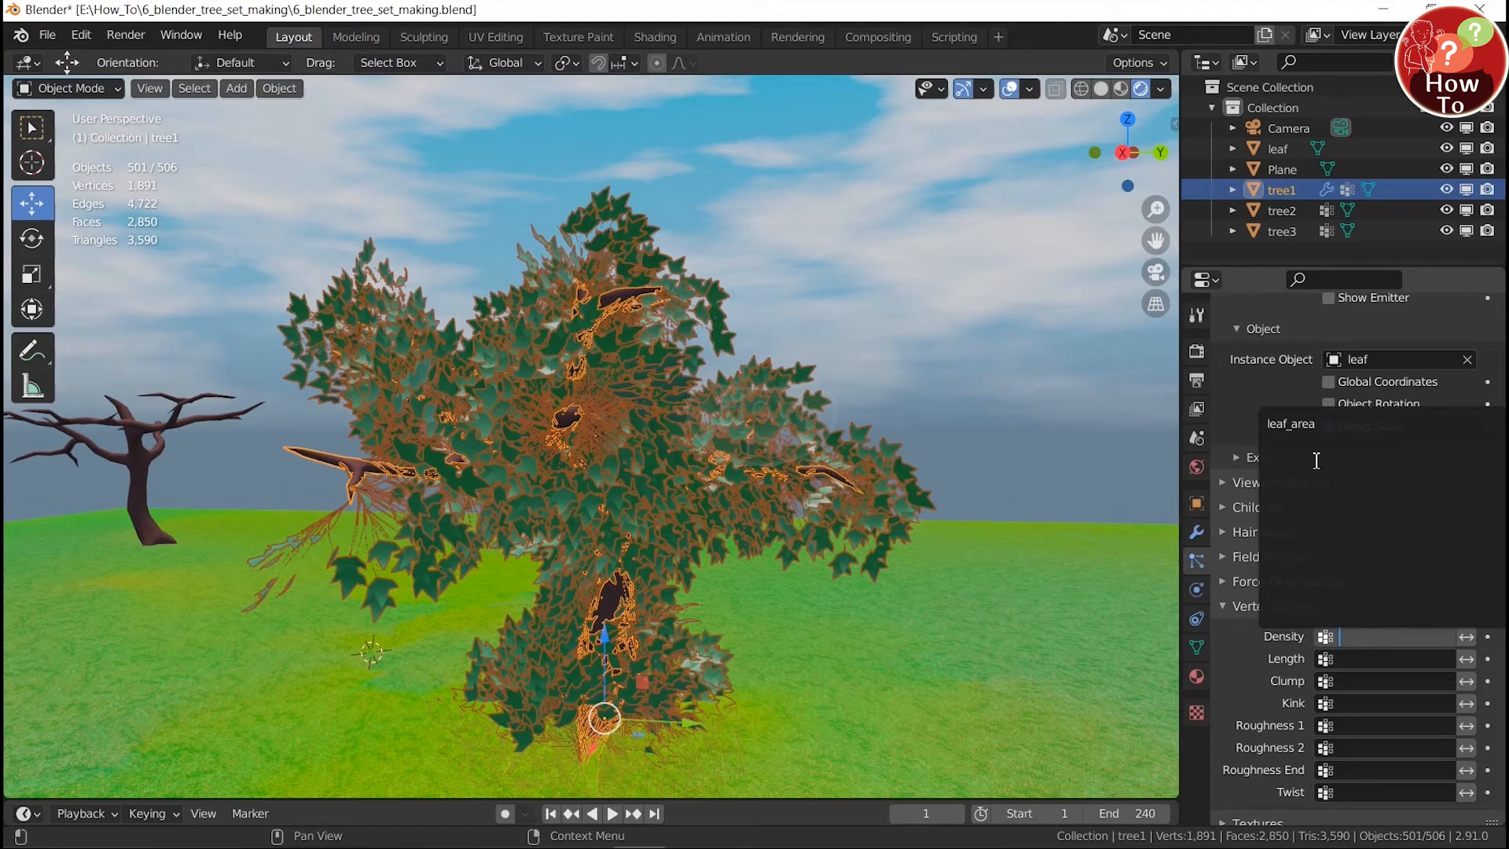
click(1312, 424)
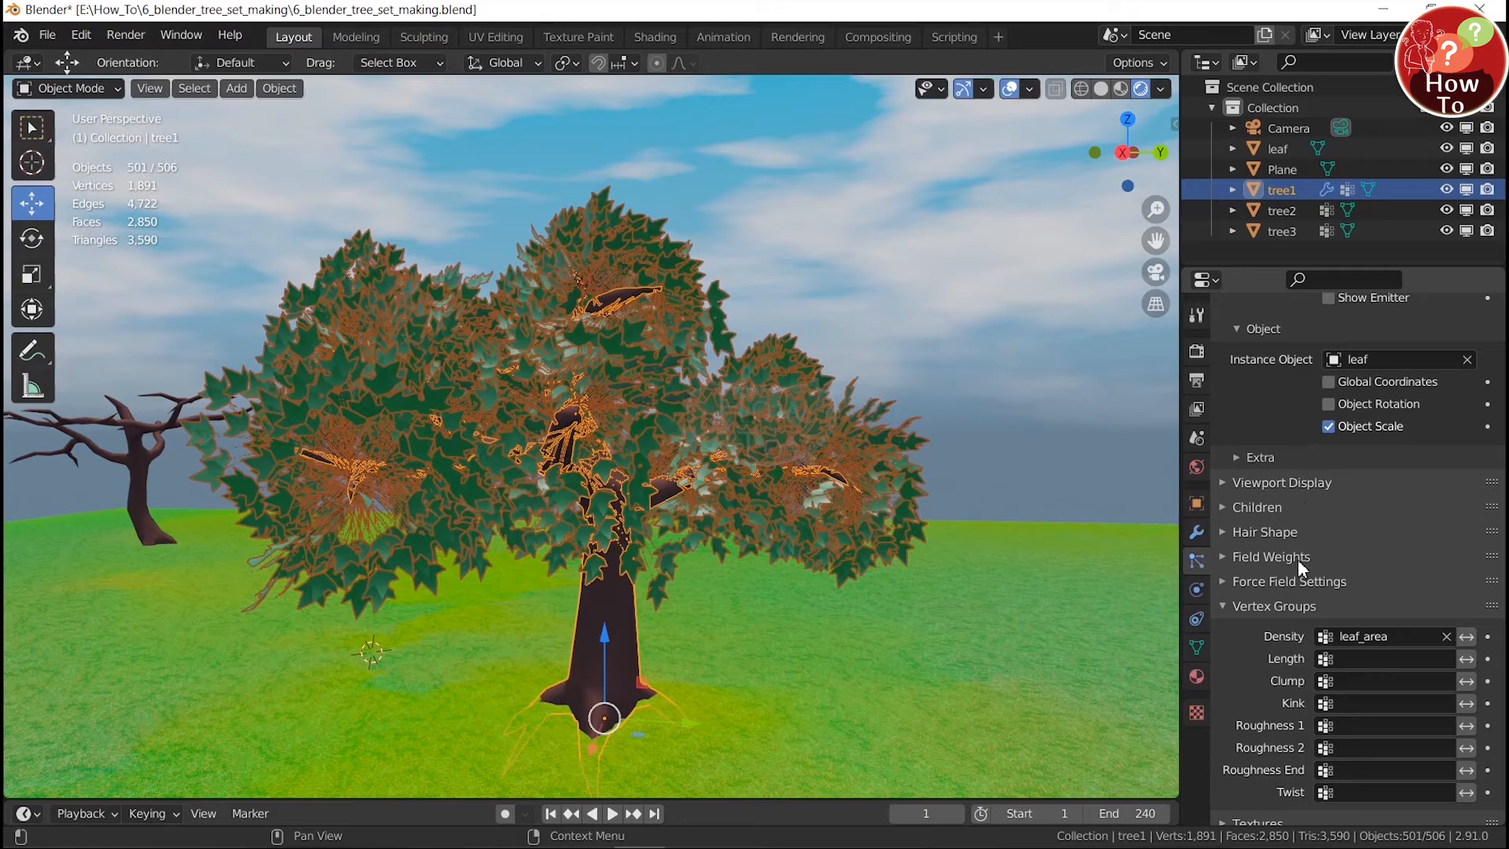
Step: Enable rotation for tree1's leaf particles and set the orientation axis to Global Z
scroll(1271, 658, up, 8)
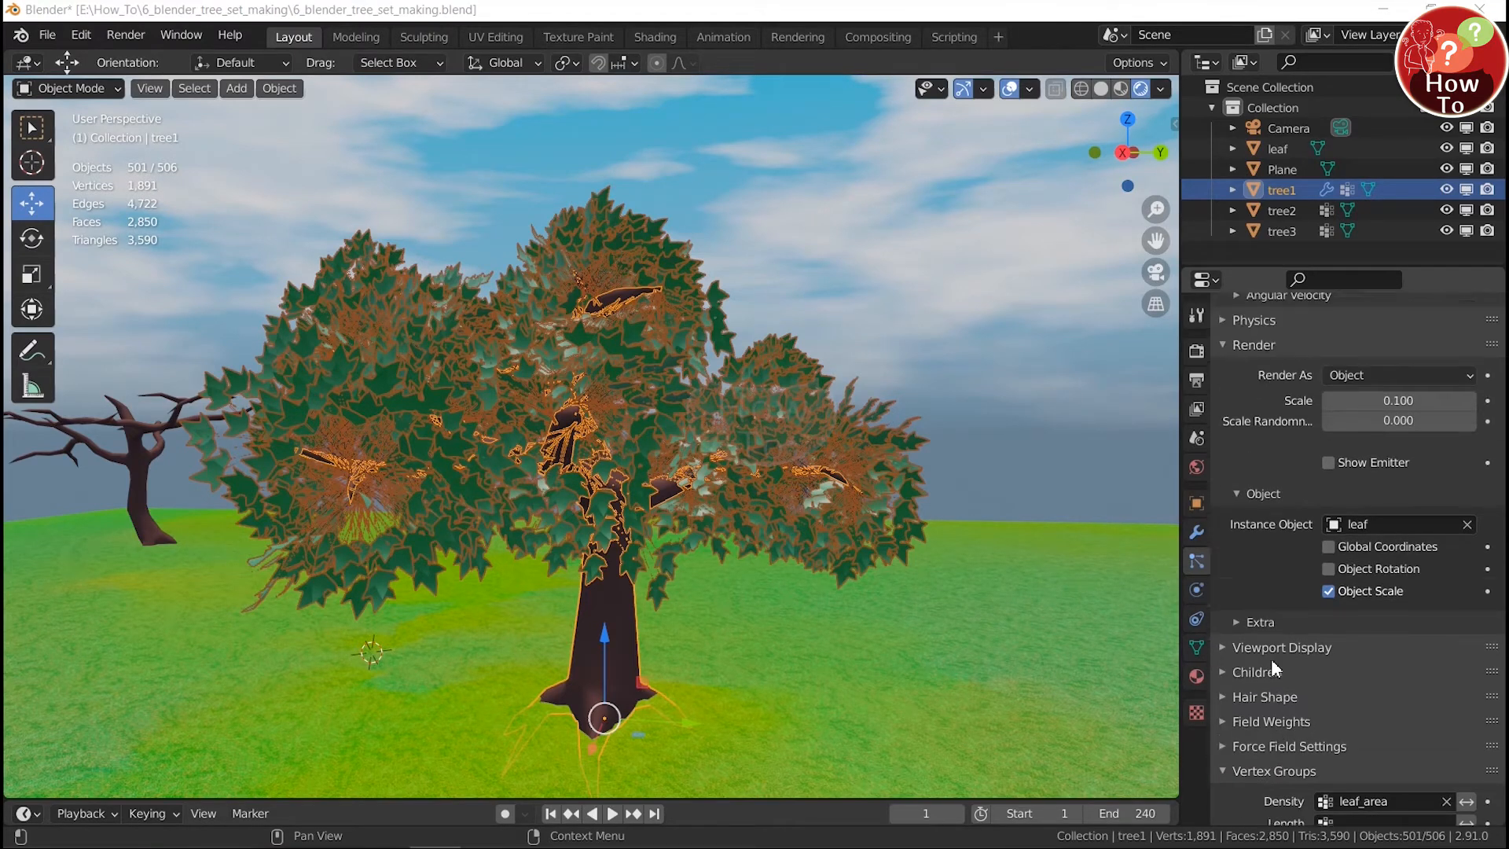
scroll(1270, 659, up, 2)
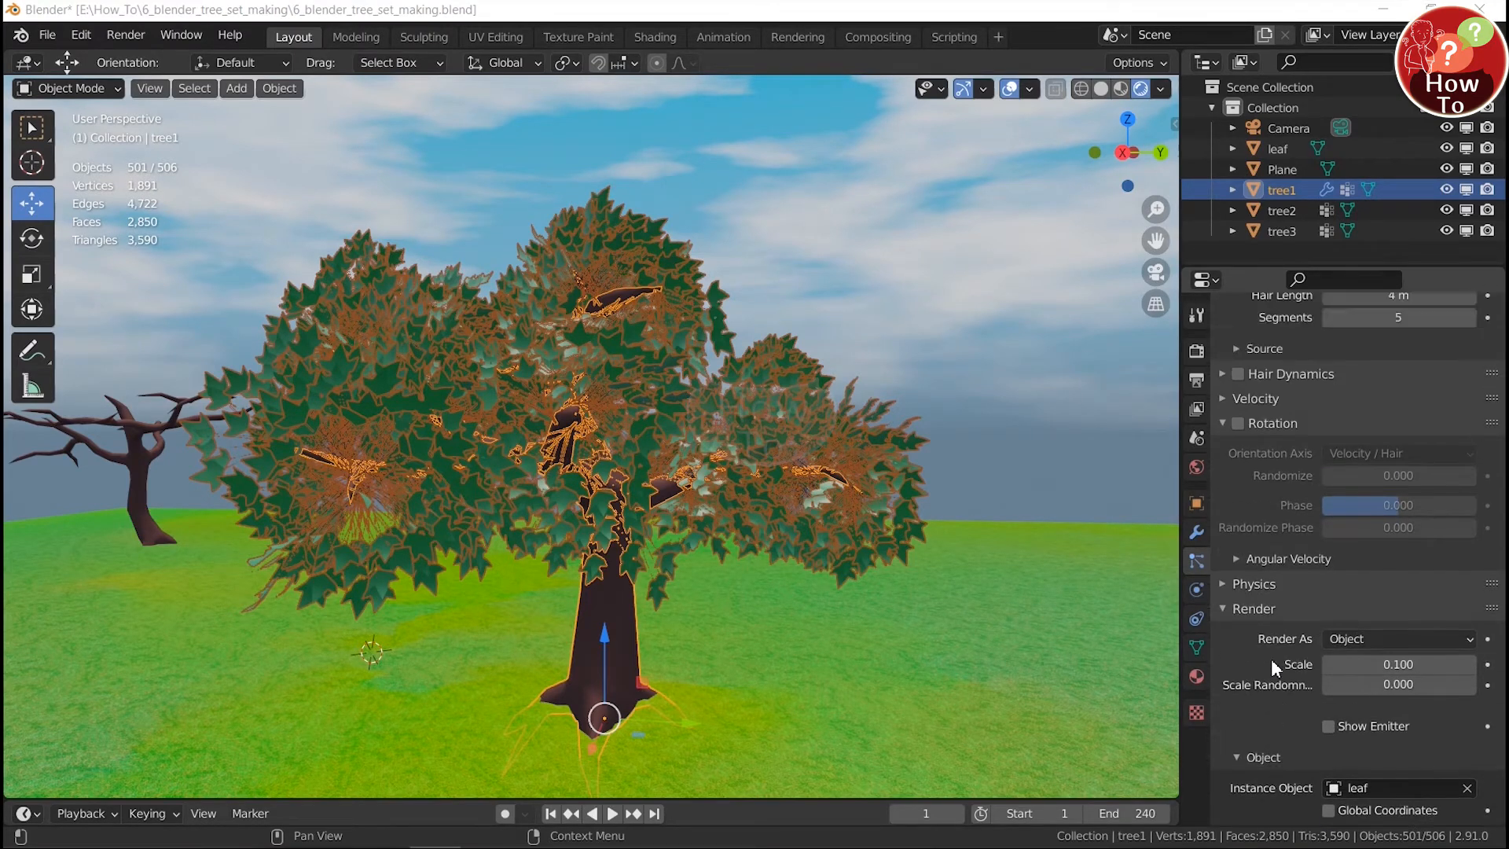
click(940, 314)
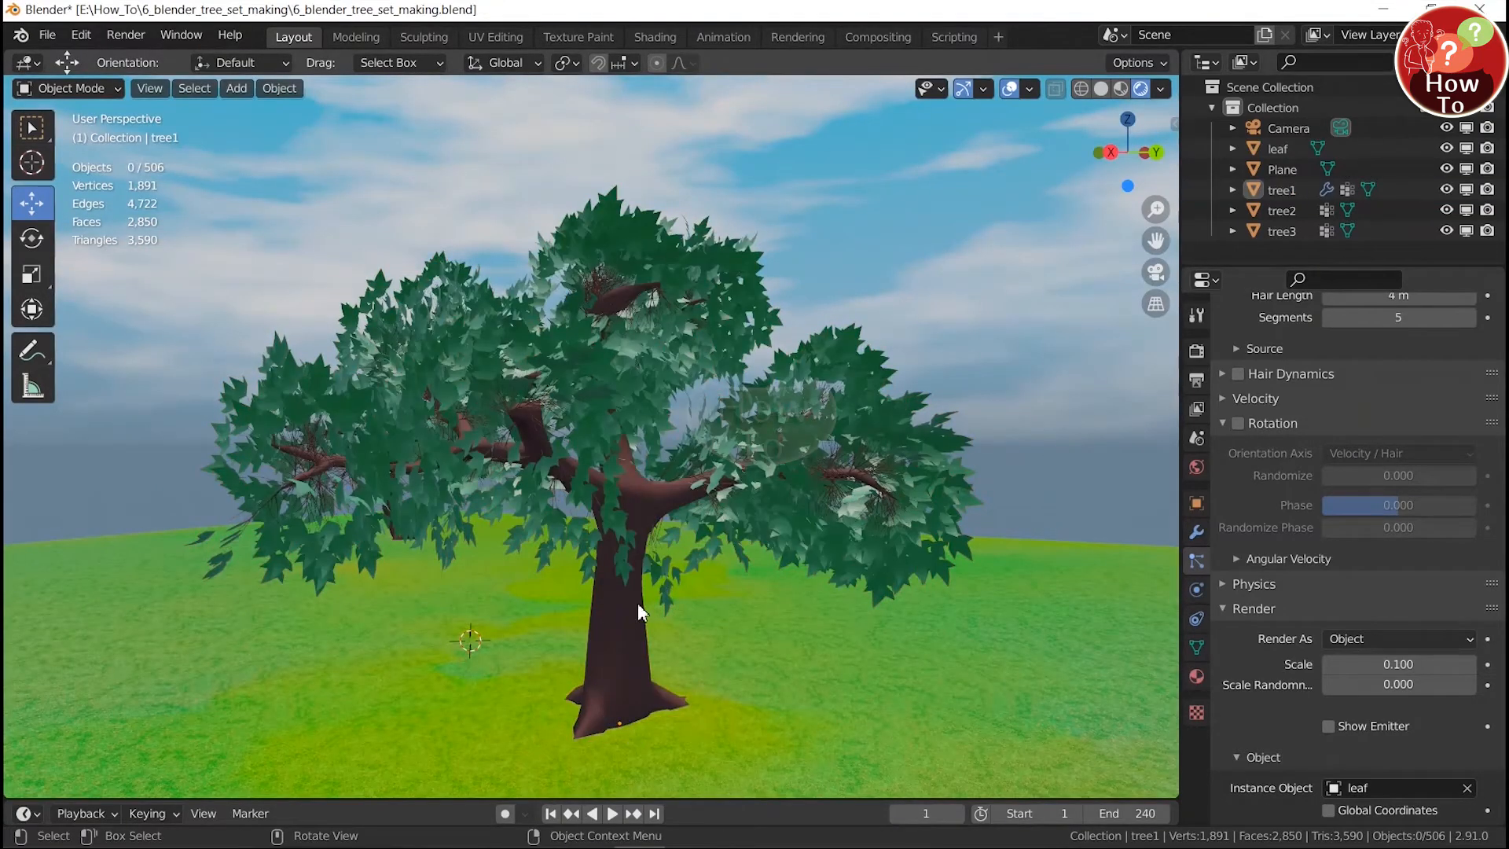
click(629, 641)
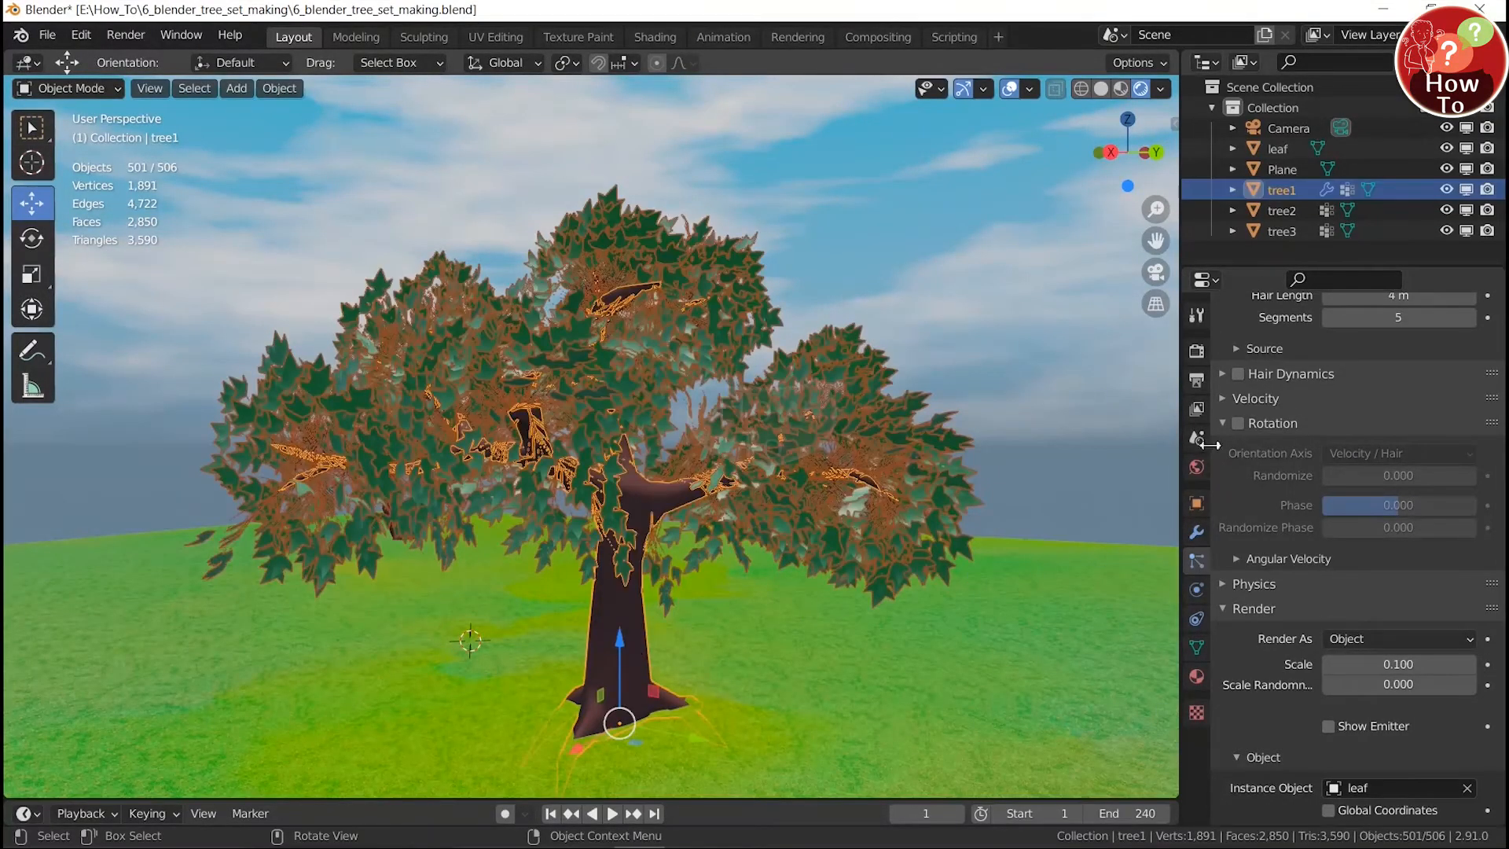
click(1238, 422)
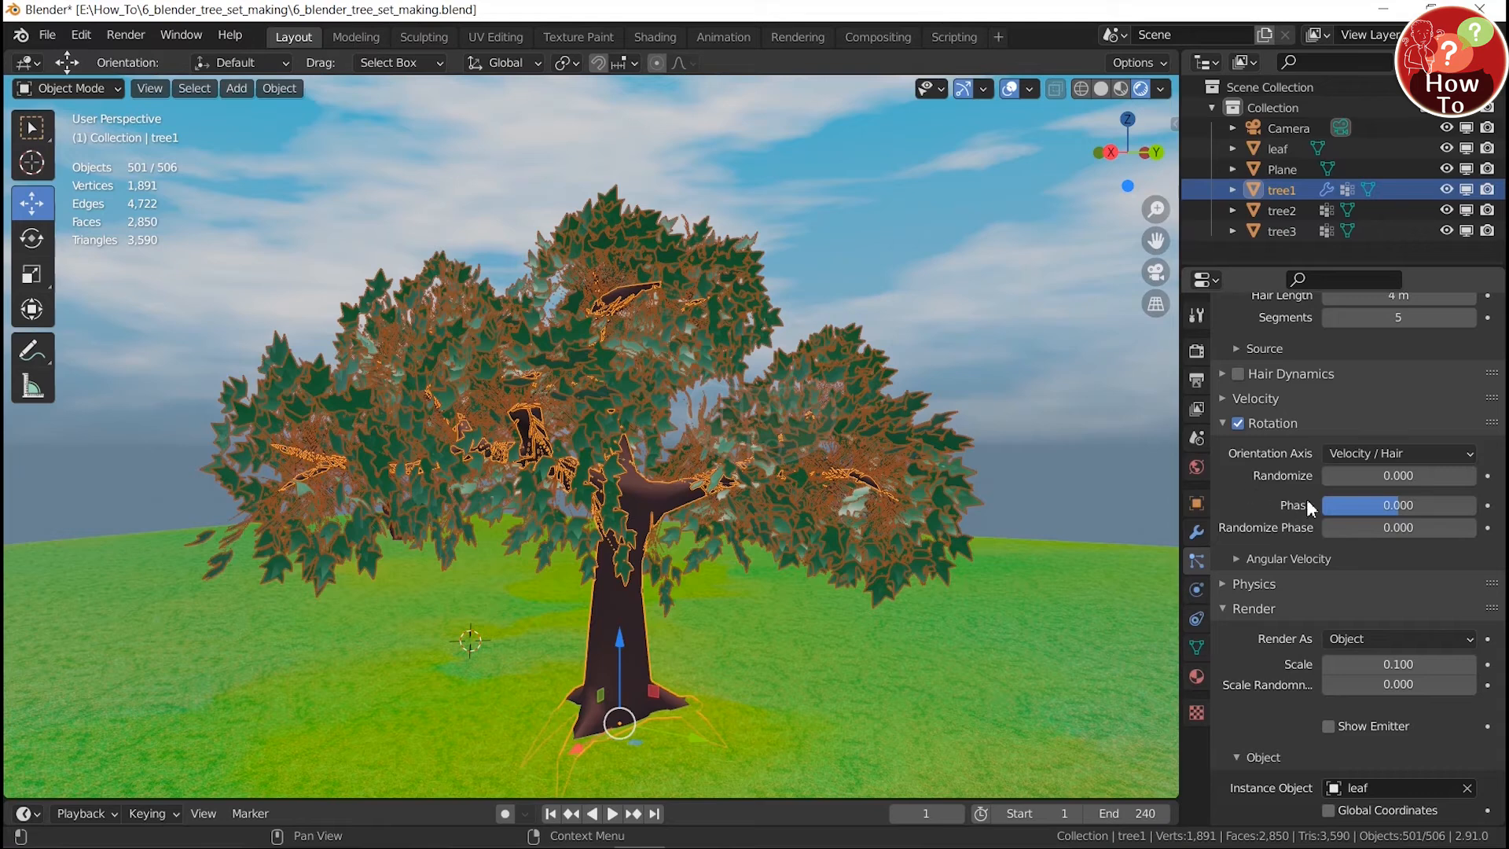
click(1397, 456)
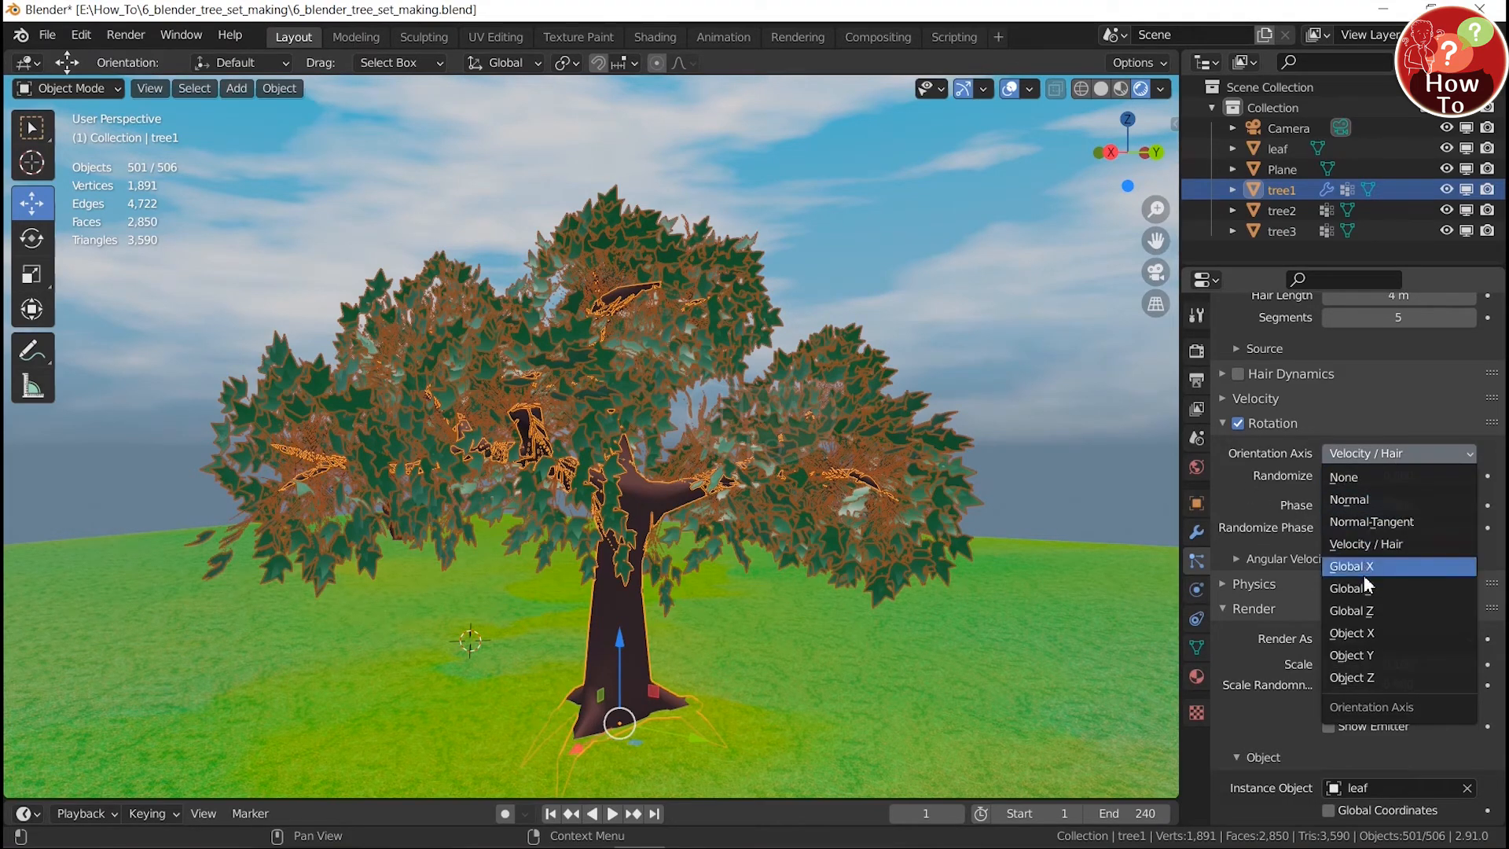
click(1363, 612)
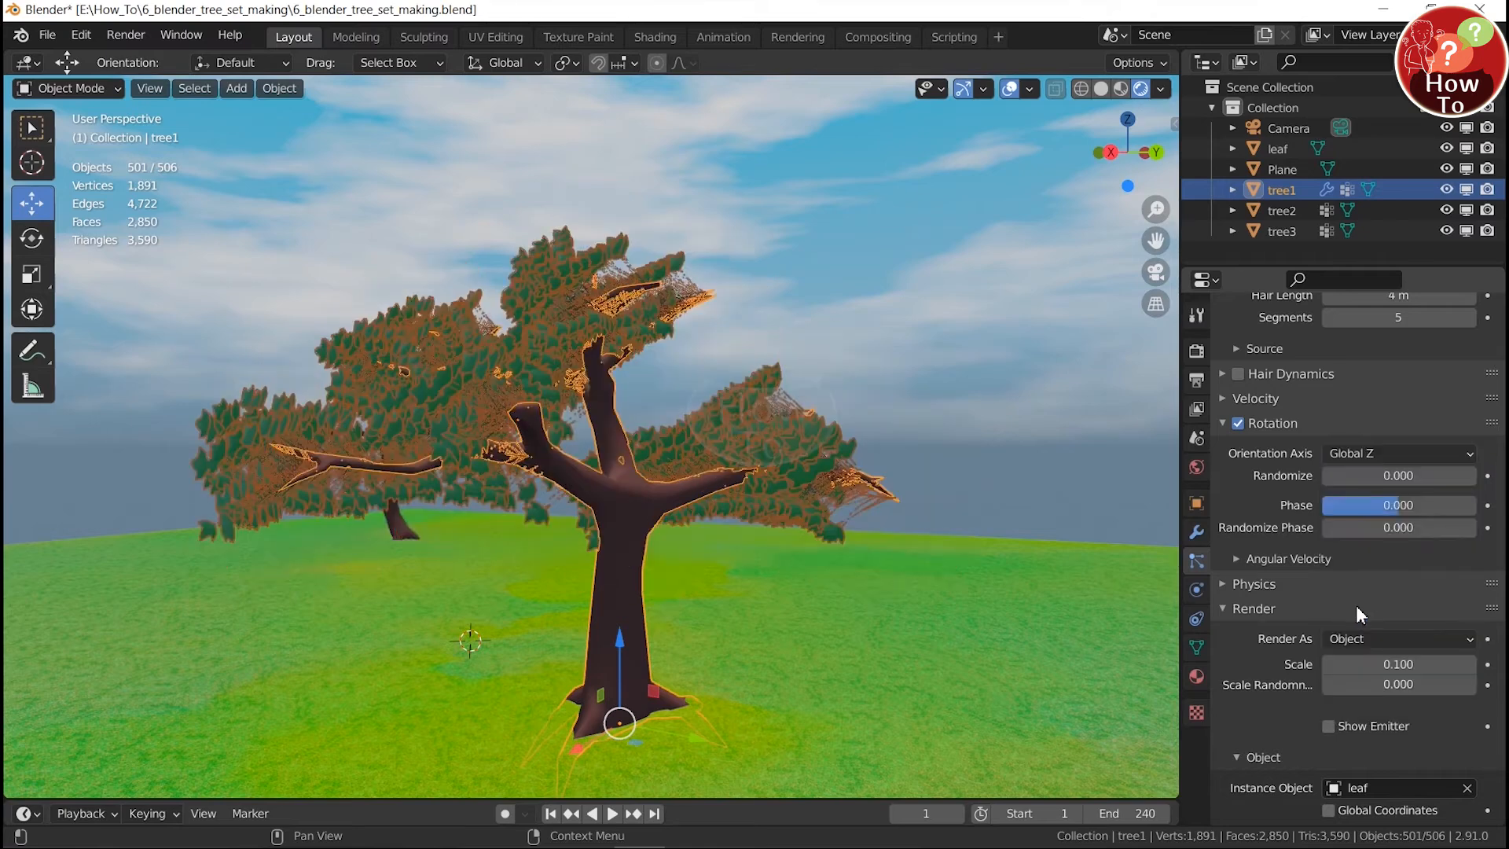
Step: Set the leaf rotation's Randomize to 1 and Randomize Phase to 2, and deselect tree1 to inspect the foliage
click(1364, 473)
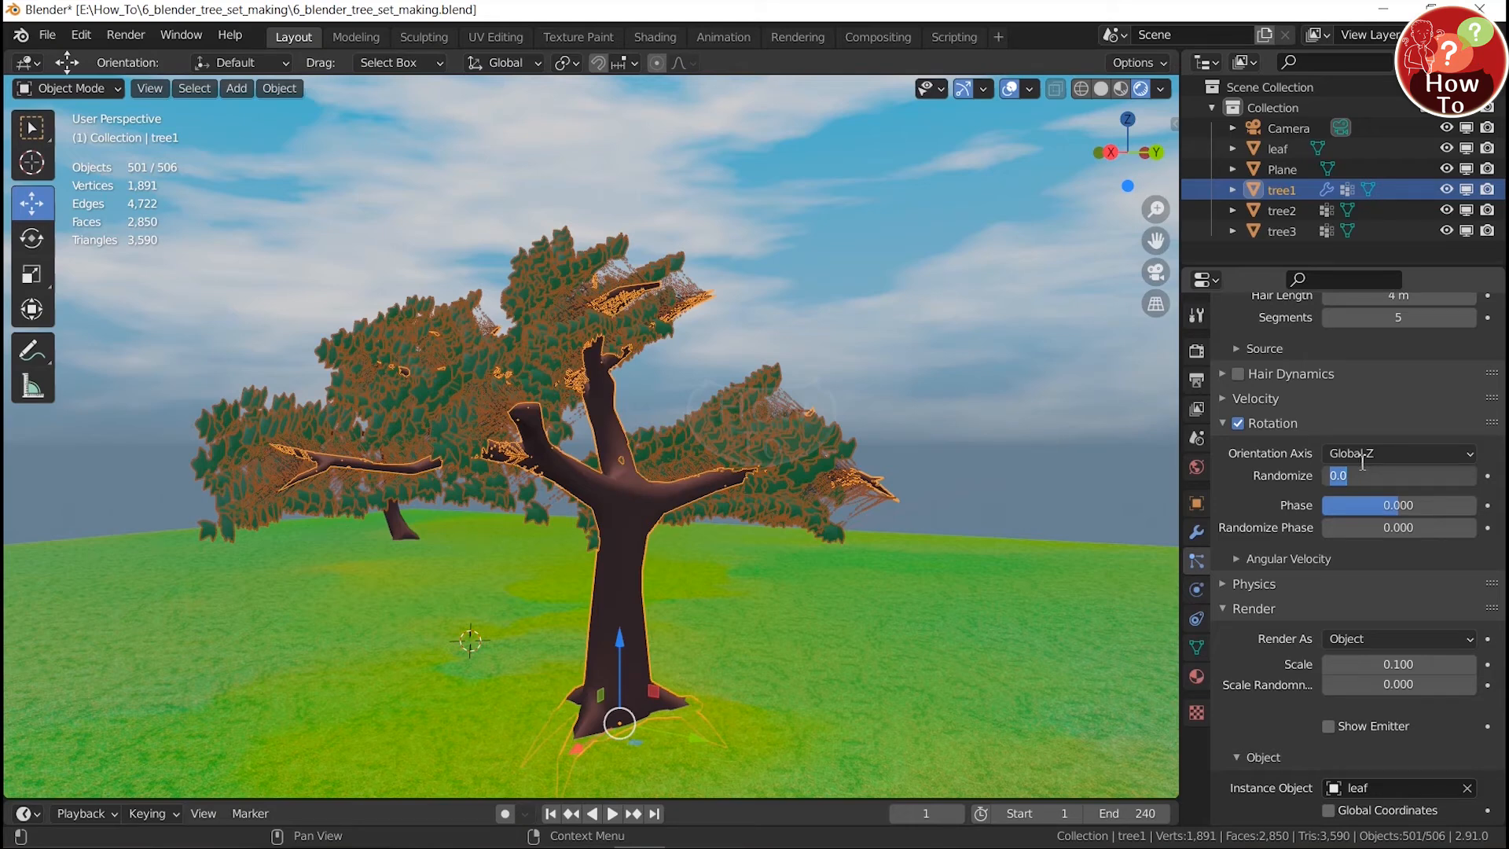
text(1)
key(Return)
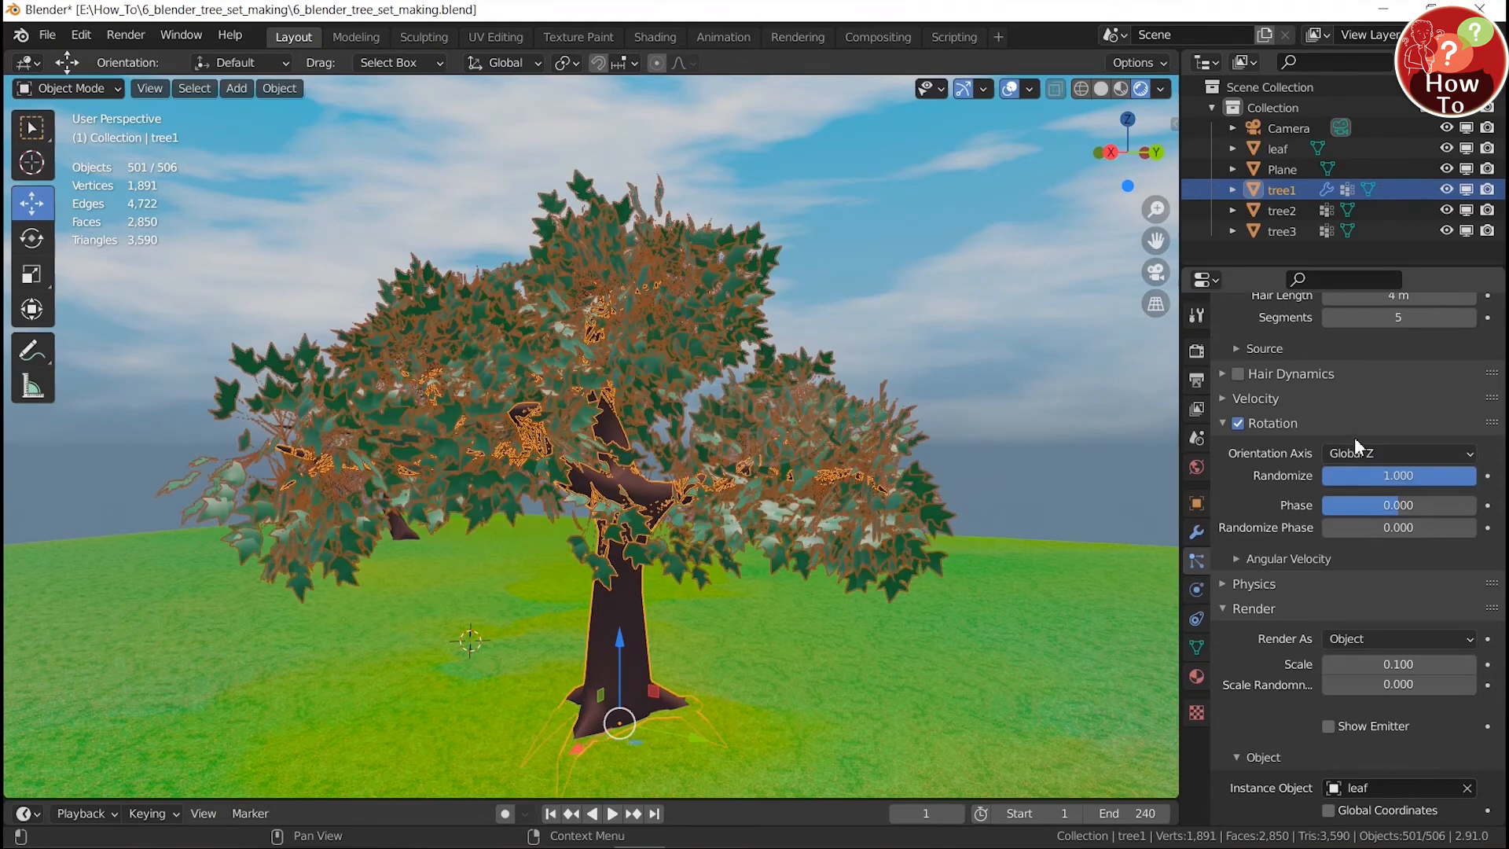
click(1377, 527)
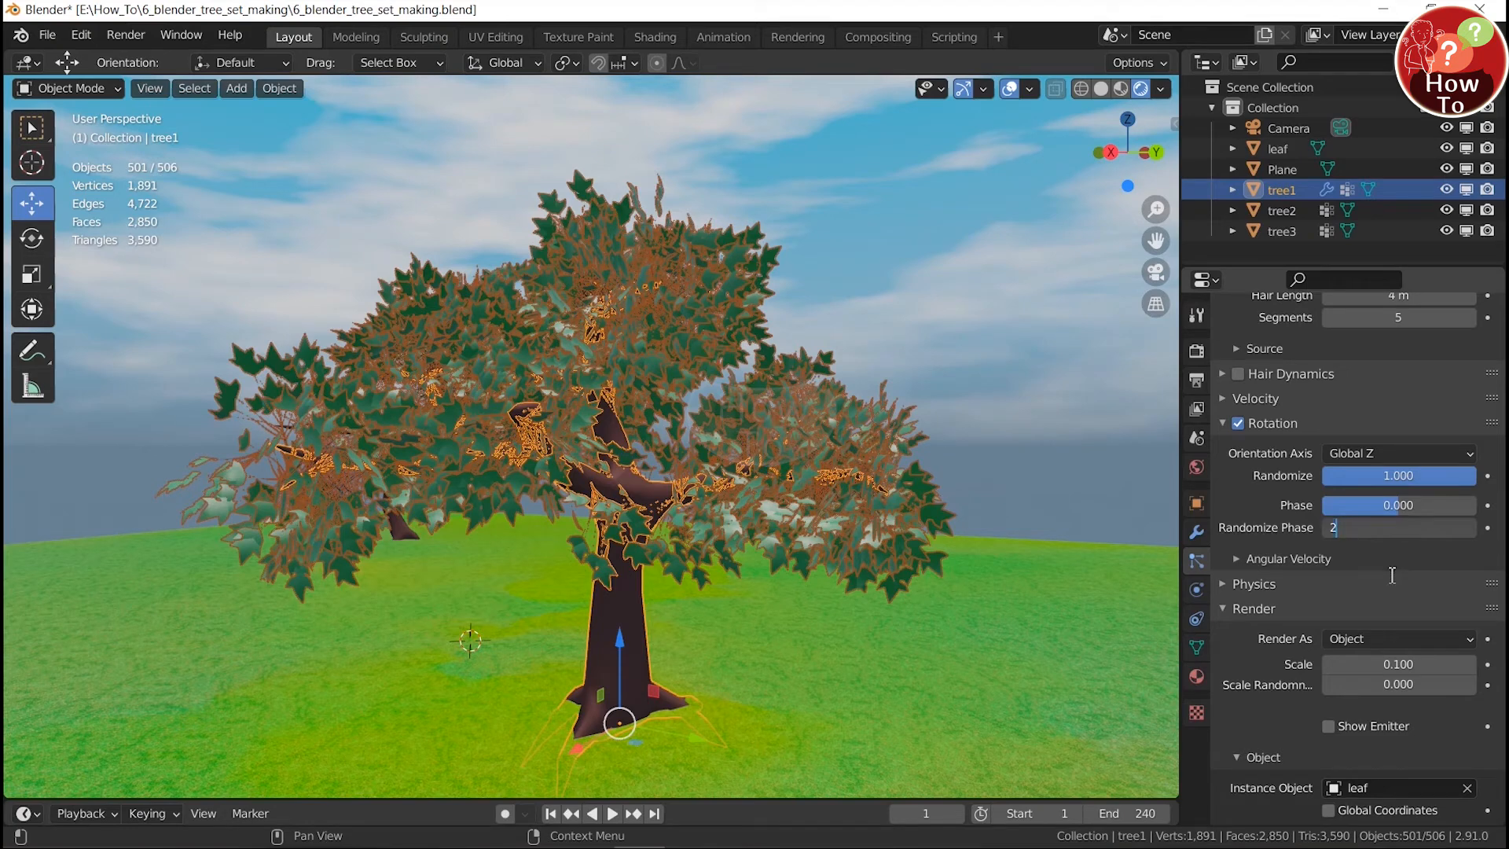
key(Return)
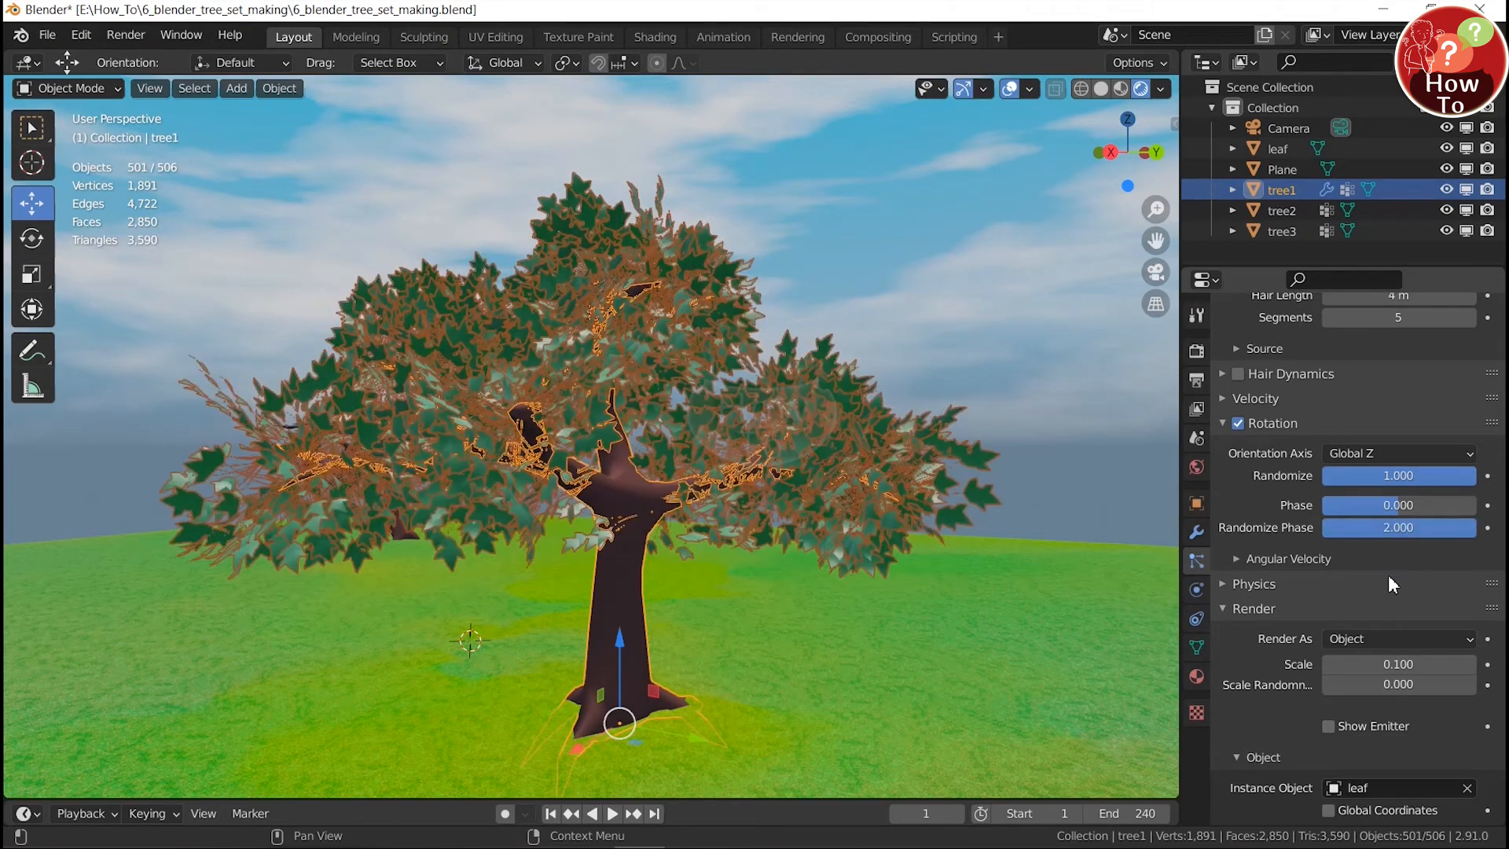
click(915, 318)
middle_drag(712, 399, 688, 414)
scroll(688, 414, up, 3)
scroll(688, 411, down, 4)
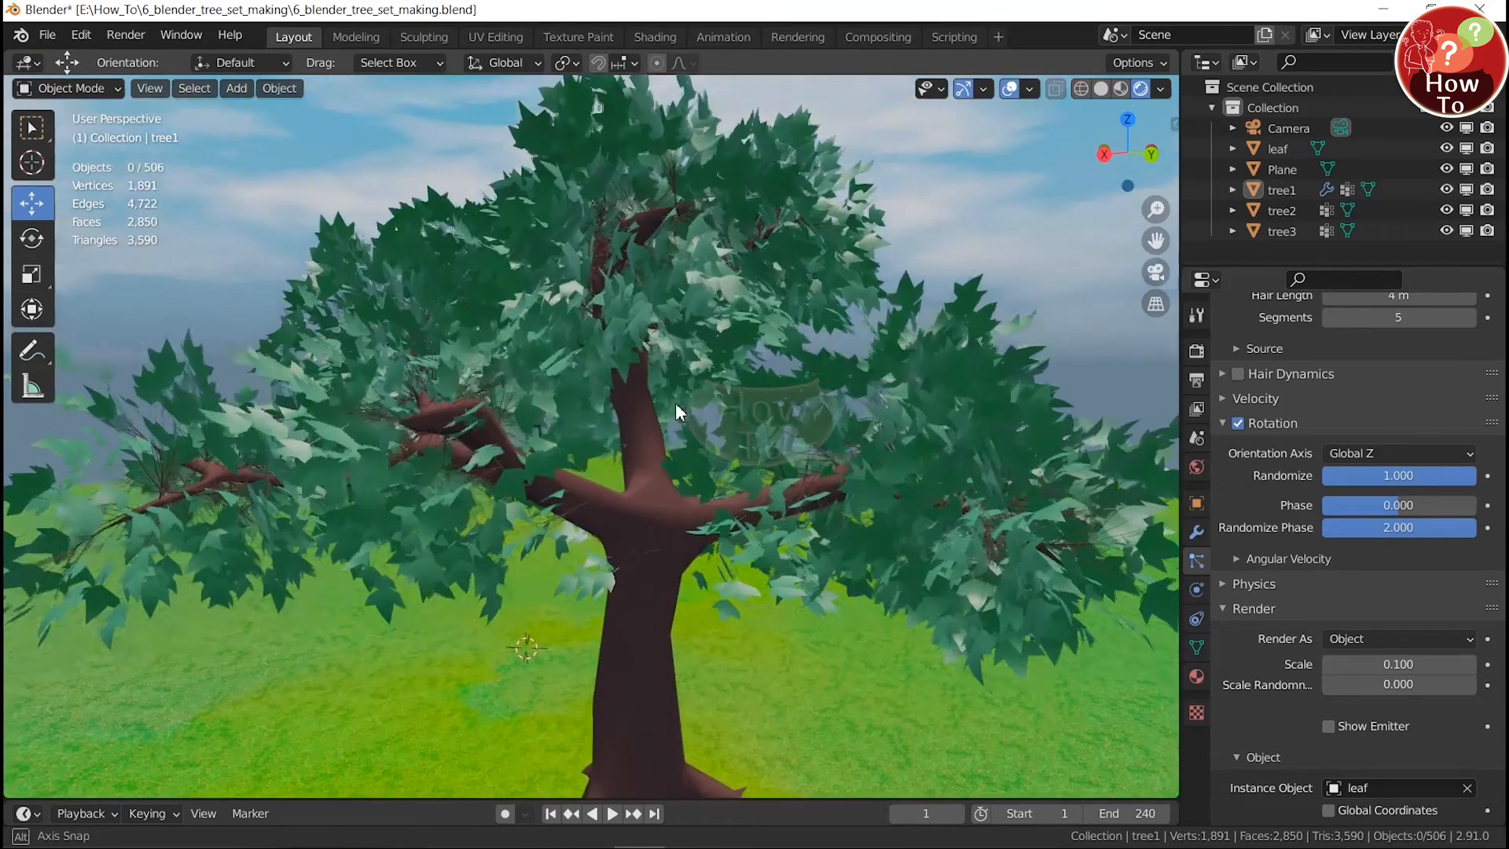
Step: Set the emission number of tree1's leaf particles to 1000
scroll(1345, 601, up, 7)
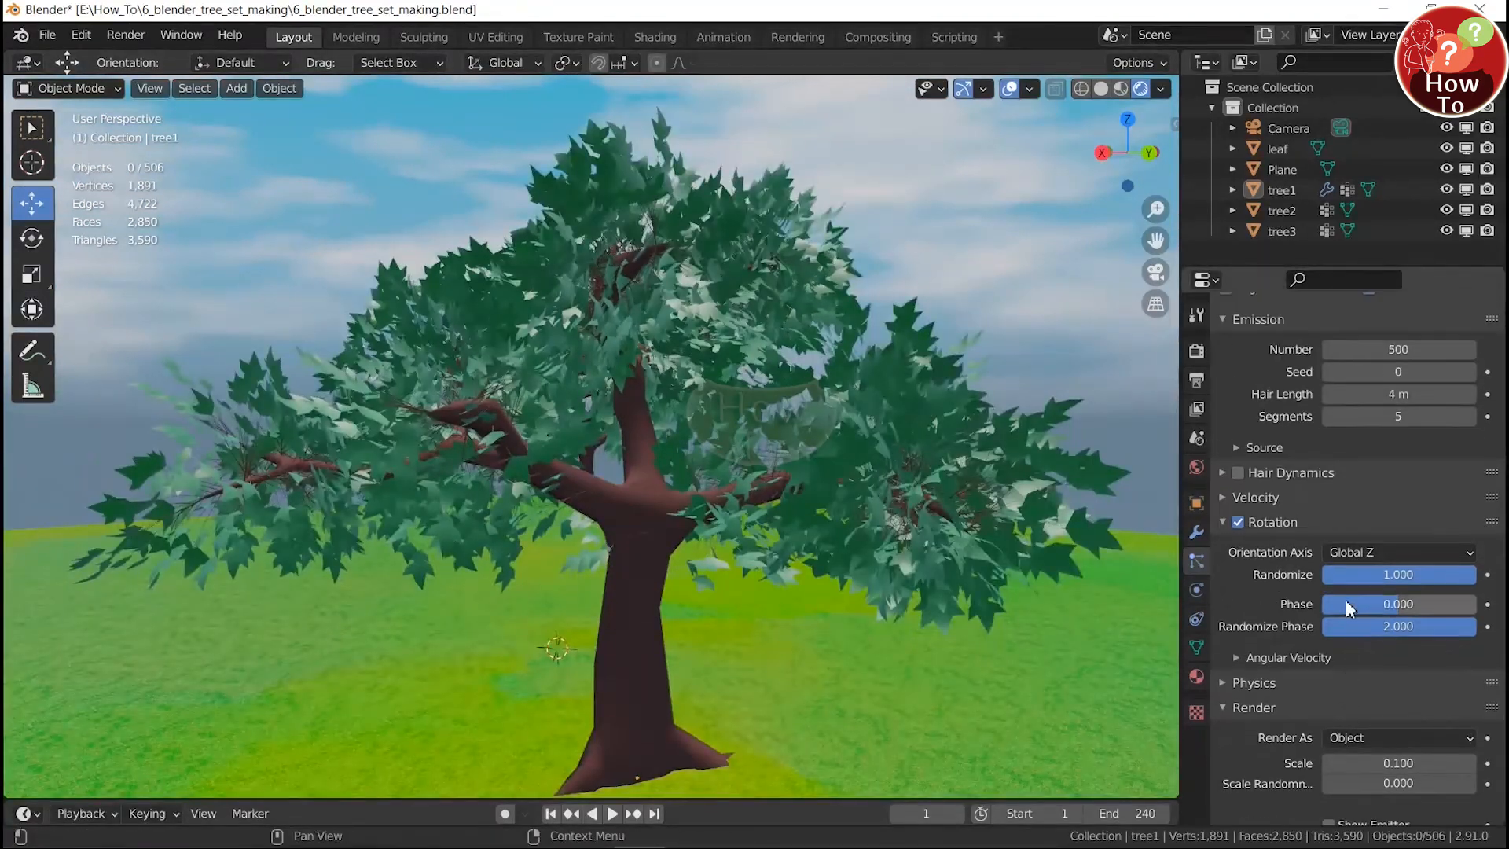
scroll(1346, 600, up, 1)
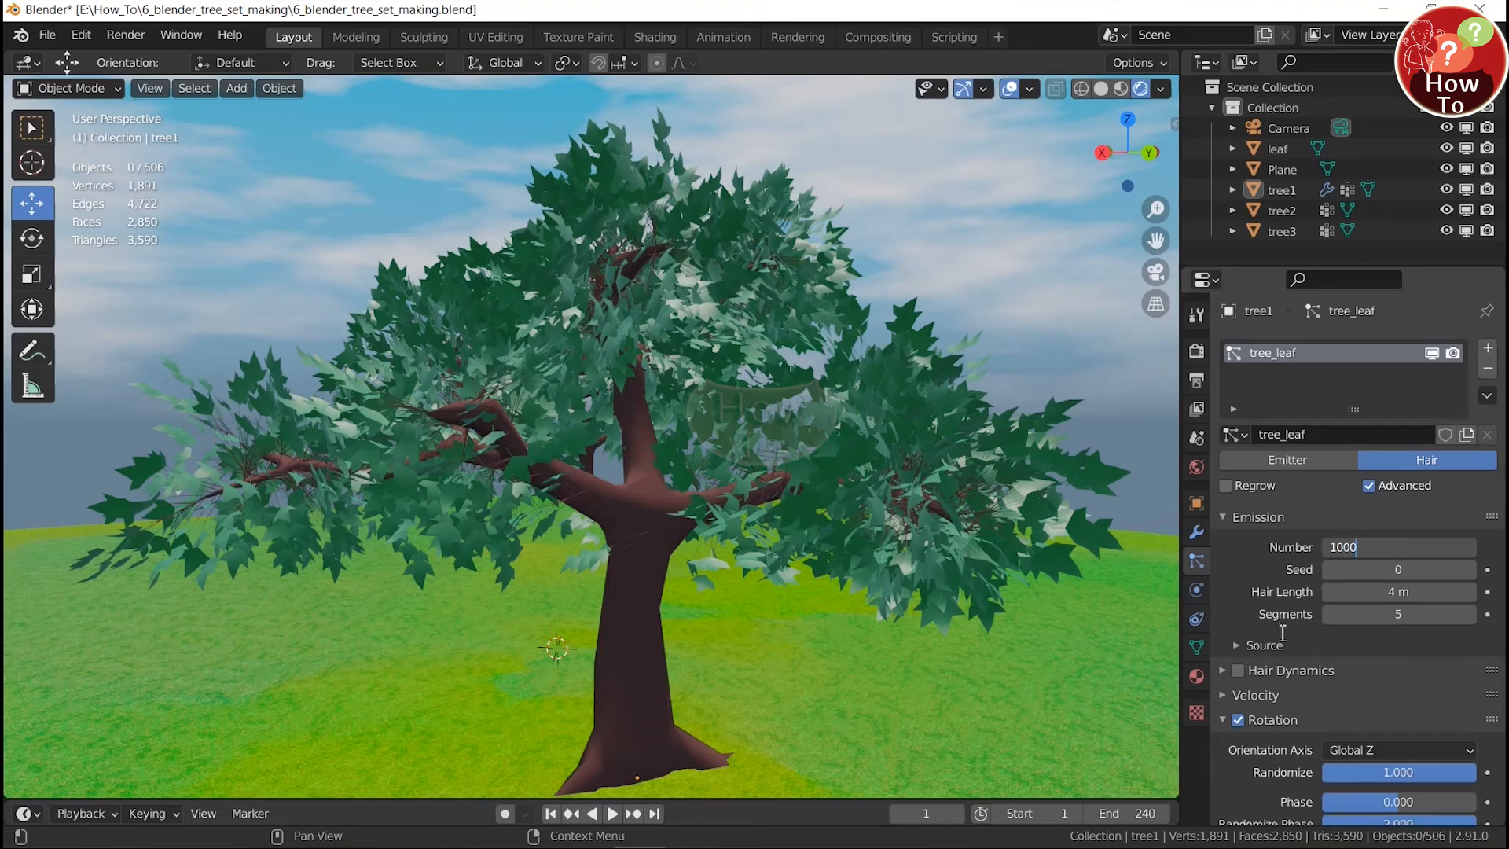
key(Return)
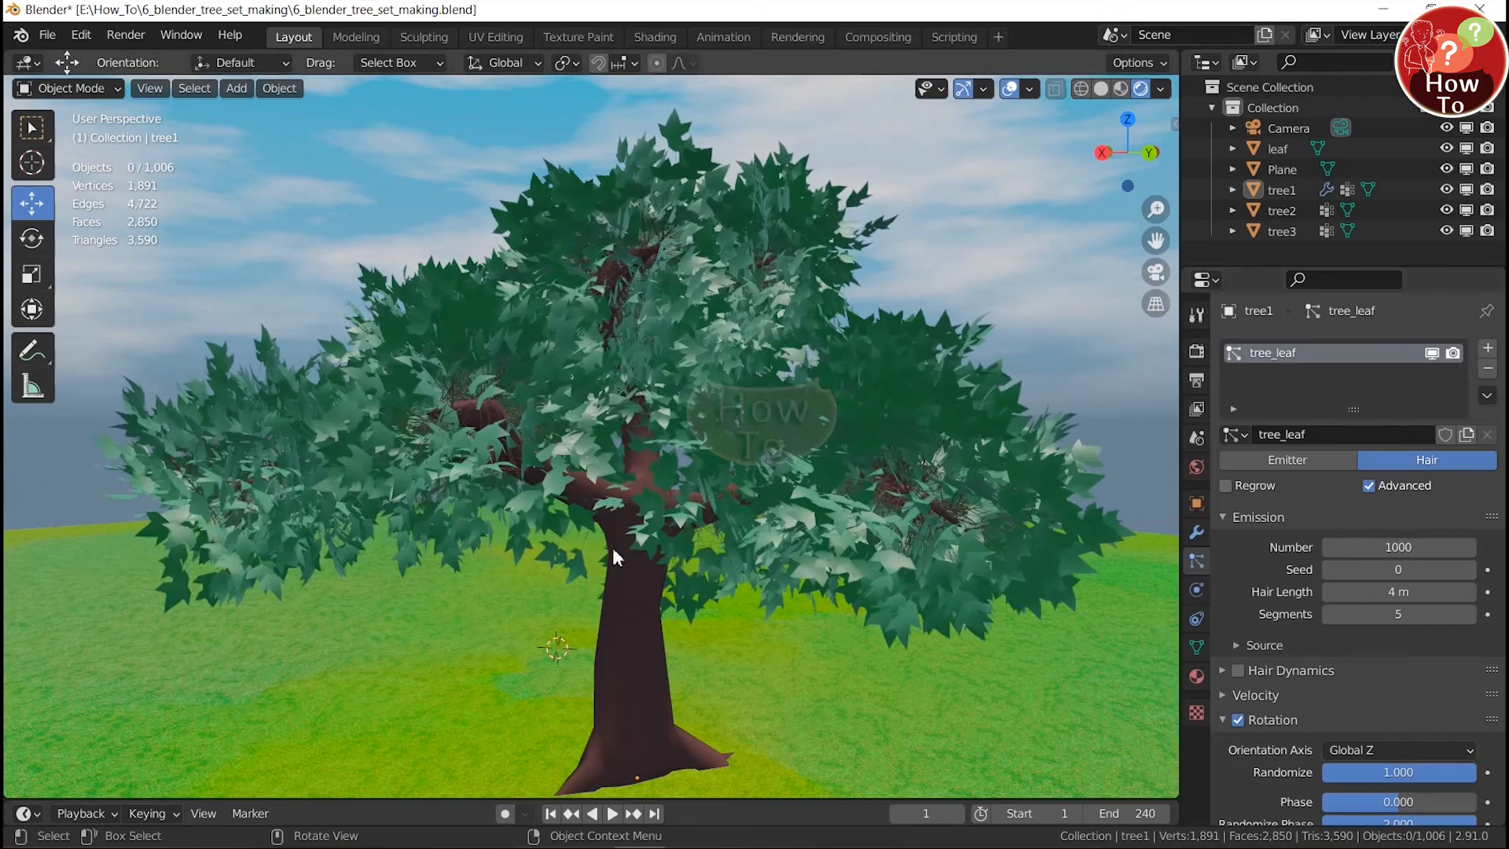
Step: Examine the leaf coverage on the trees from different sides, including tree1's crown up close
middle_drag(609, 547, 60, 548)
middle_drag(305, 469, 651, 455)
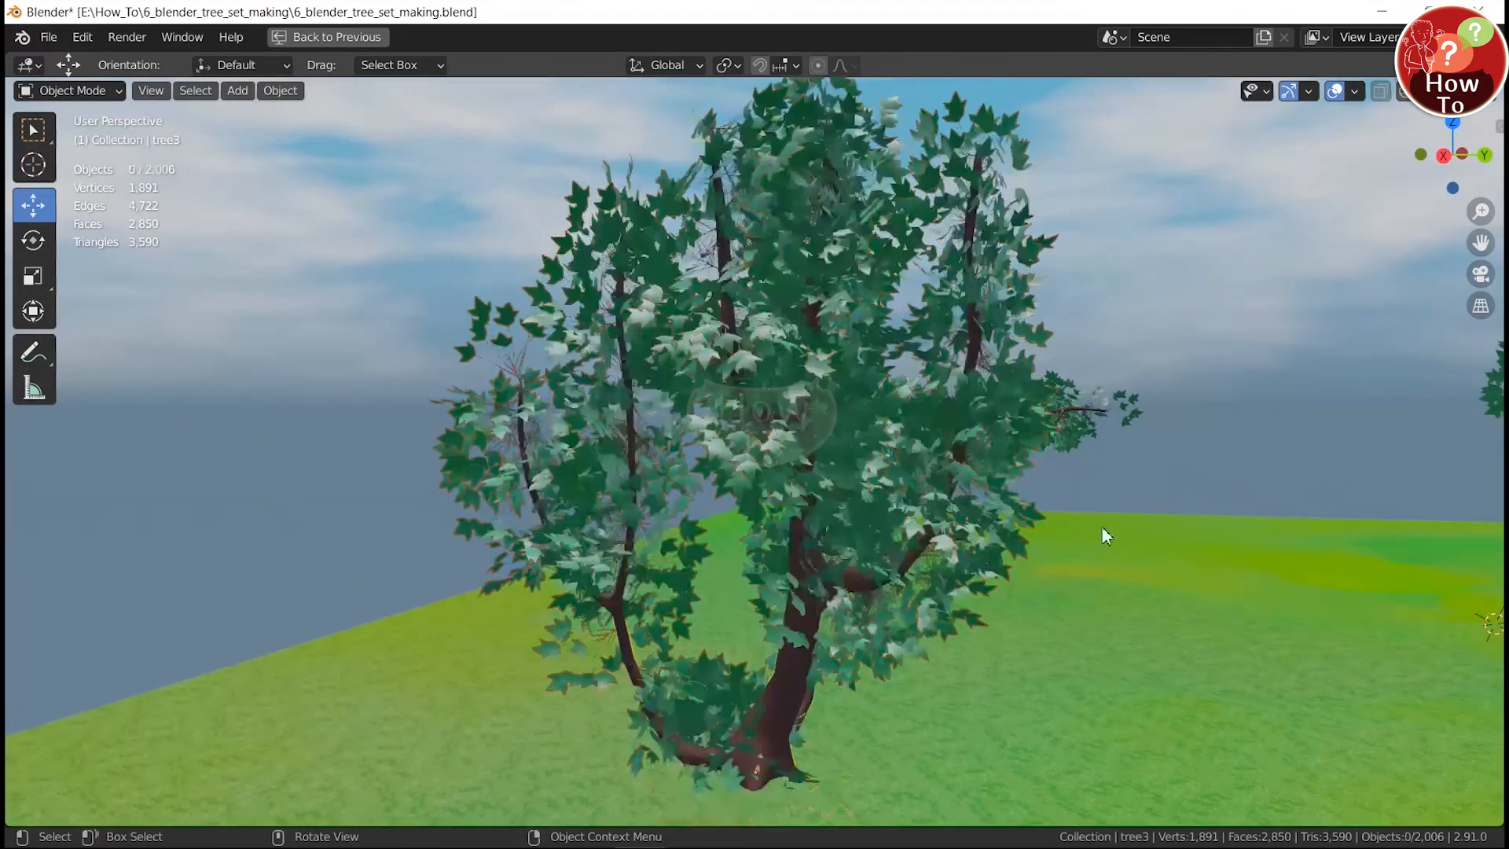
middle_drag(1053, 512, 176, 521)
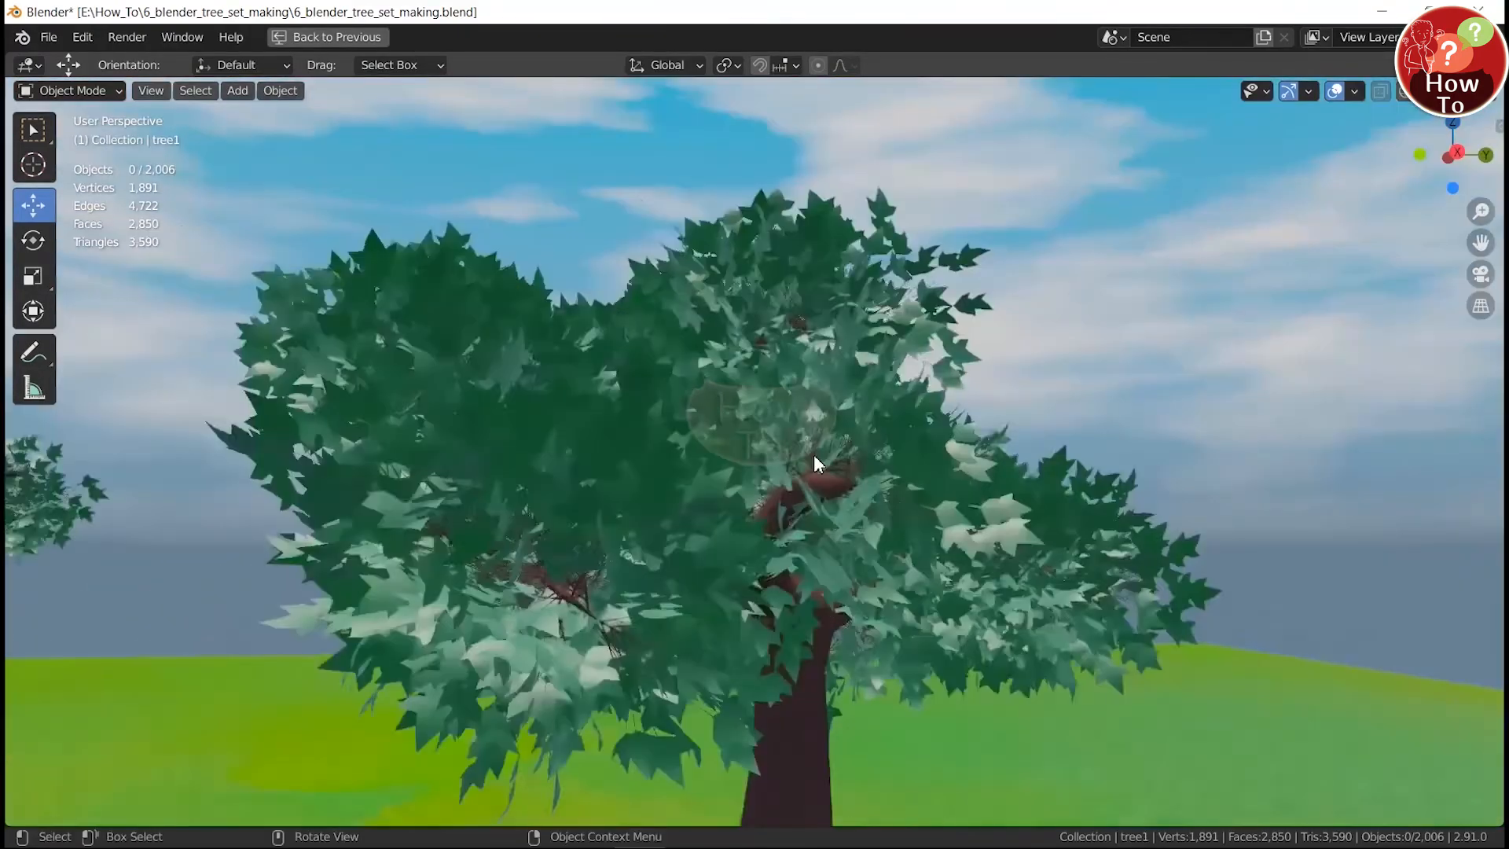
scroll(814, 456, up, 3)
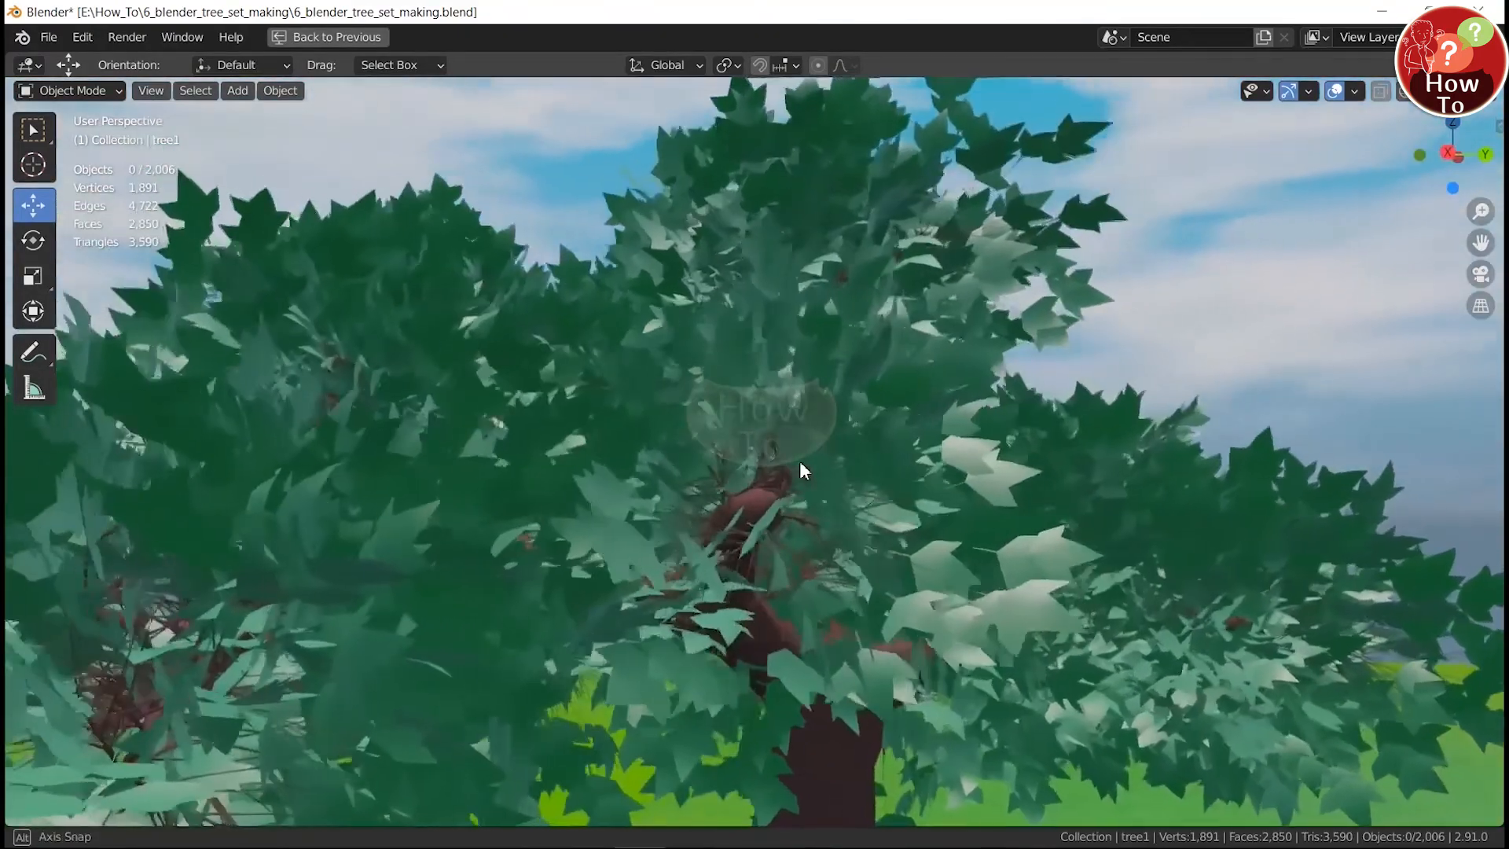